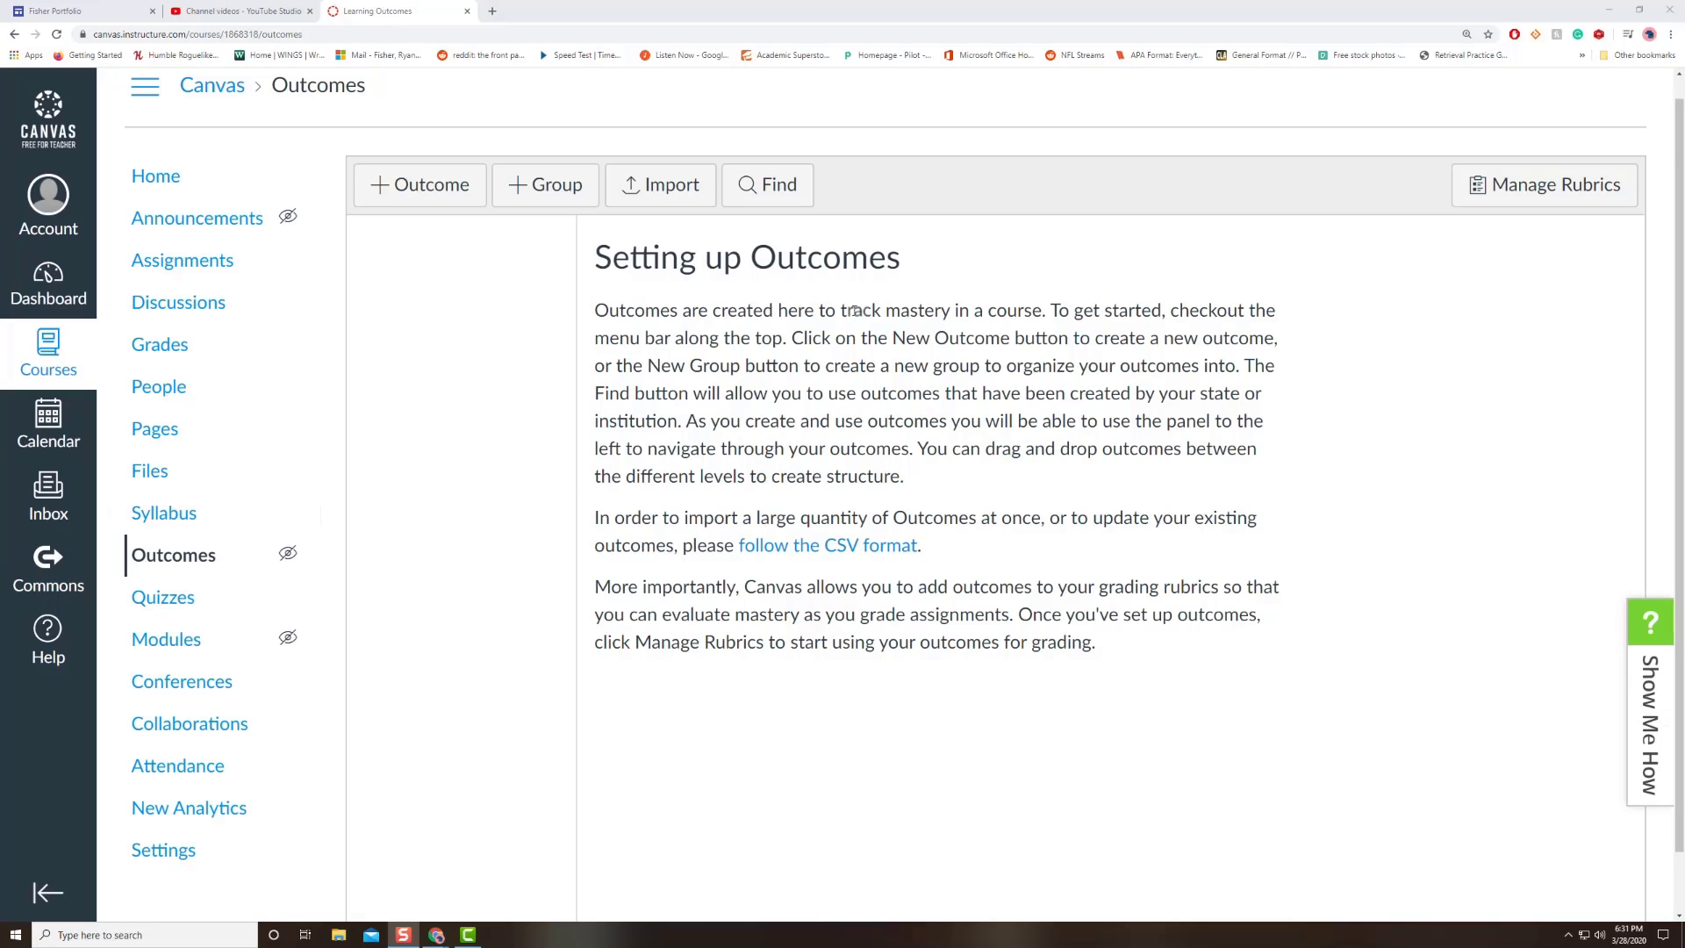
{"action": "scroll", "coordinate": [856, 312], "scroll_direction": "down", "scroll_amount": 1}
{"action": "scroll", "coordinate": [854, 311], "scroll_direction": "up", "scroll_amount": 1}
{"action": "scroll", "coordinate": [854, 311], "scroll_direction": "up", "scroll_amount": 1}
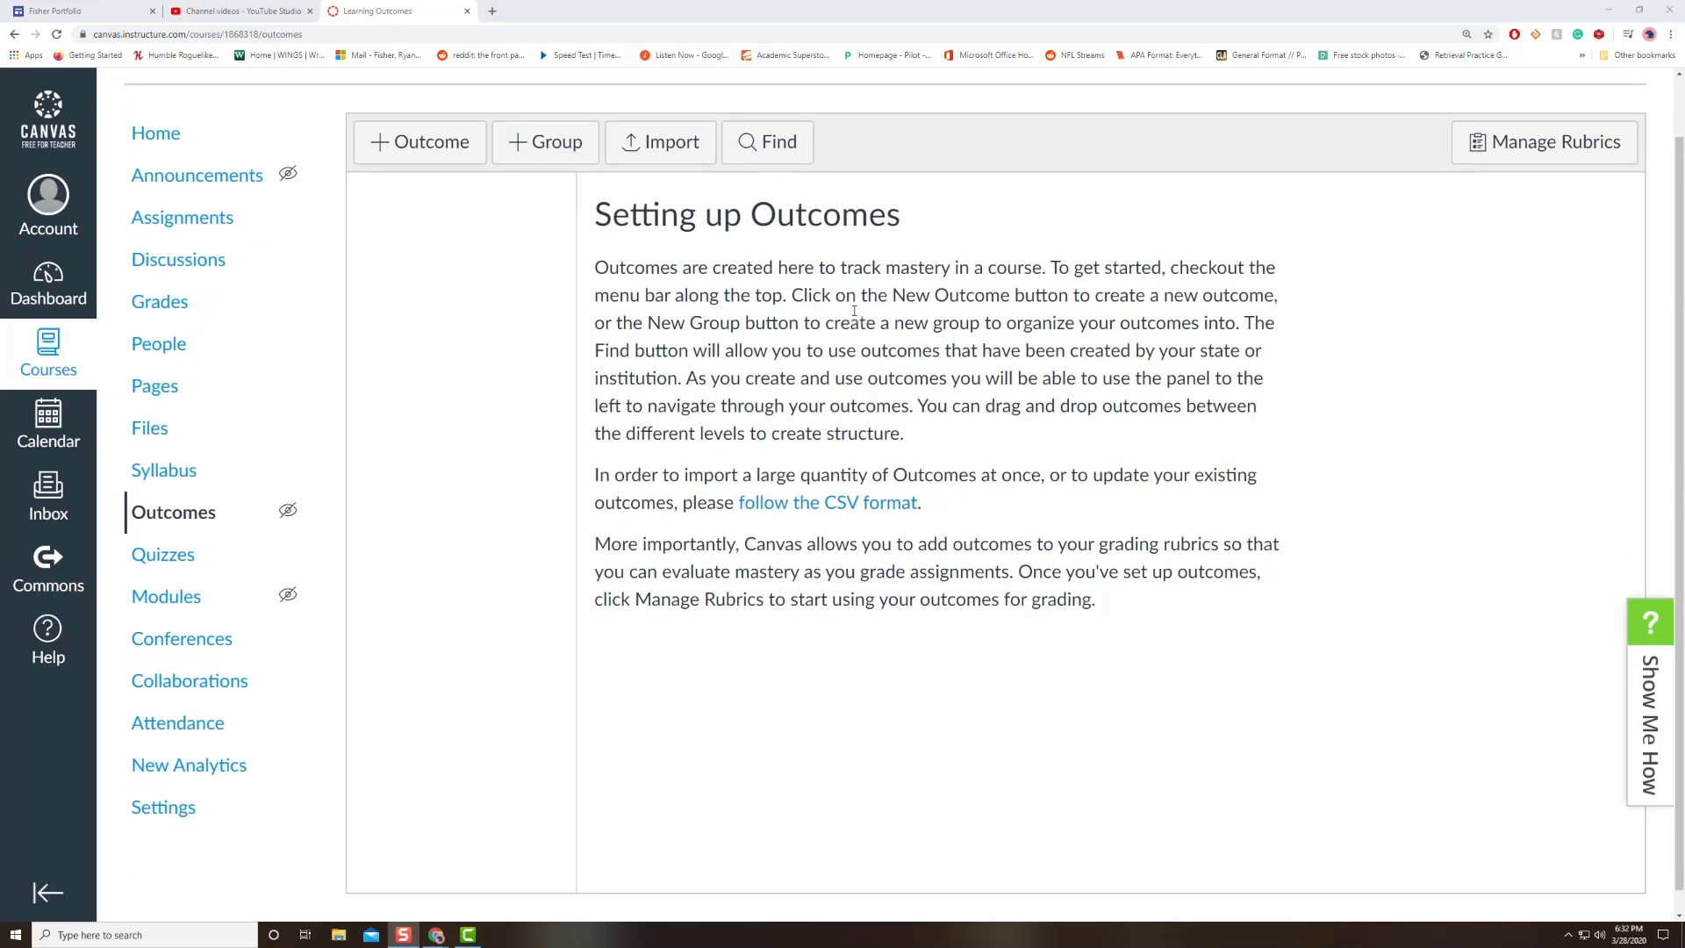
{"action": "scroll", "coordinate": [854, 311], "scroll_direction": "down", "scroll_amount": 1}
{"action": "scroll", "coordinate": [854, 310], "scroll_direction": "up", "scroll_amount": 1}
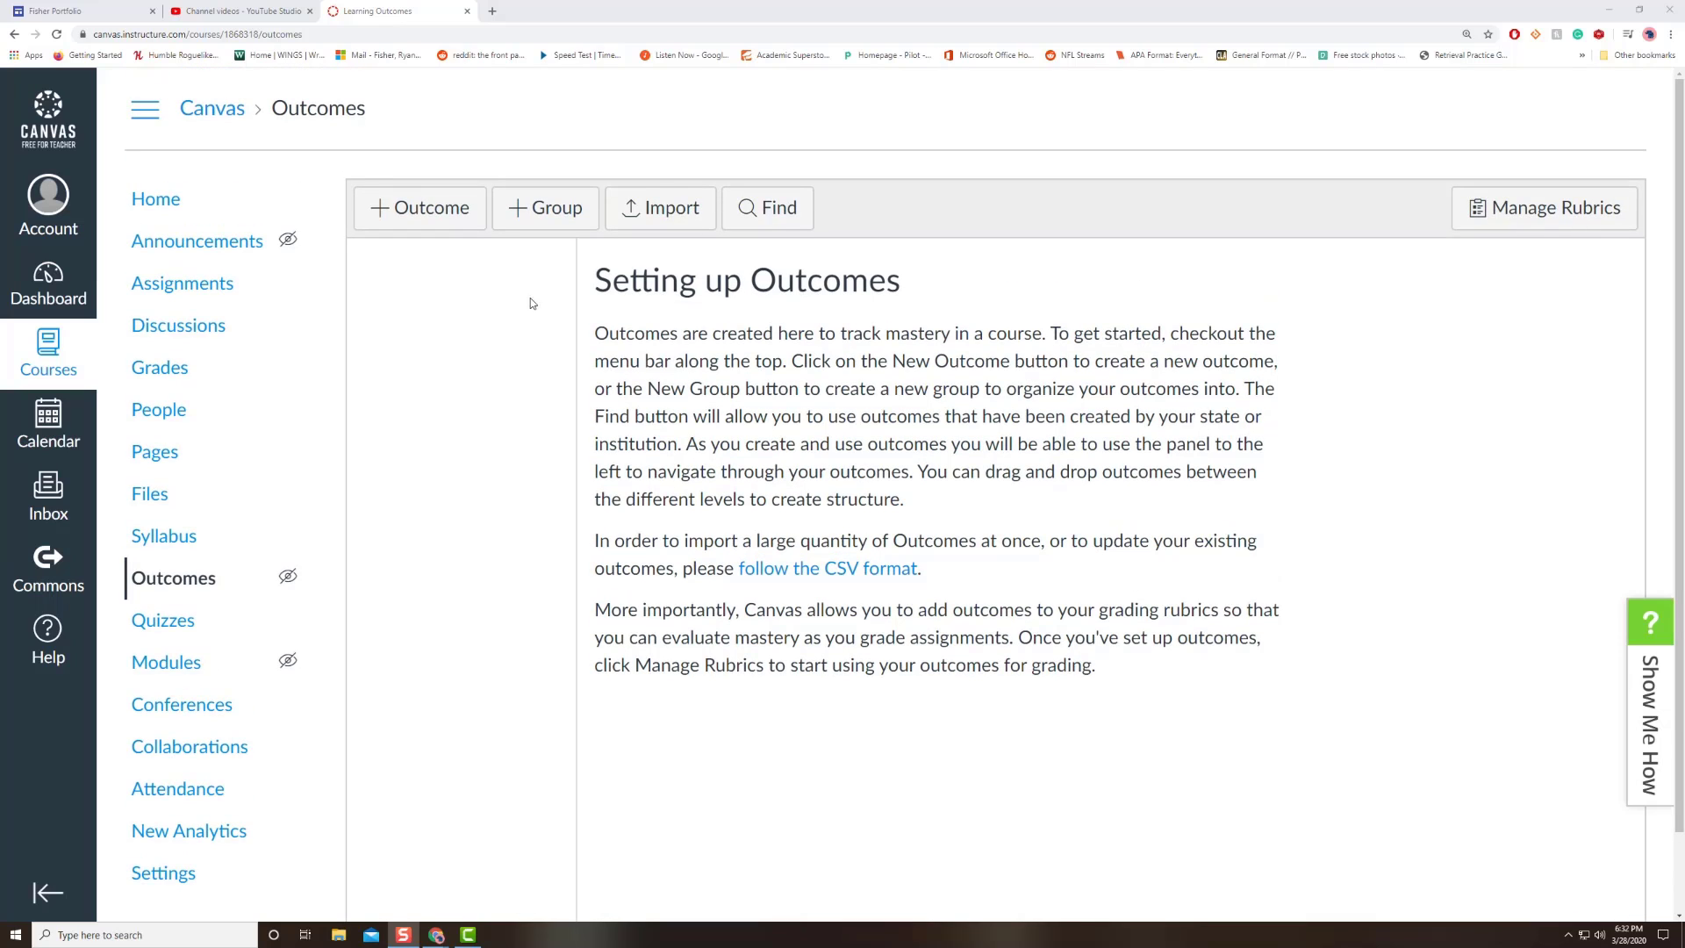
Start a new outcome in the course and name it "Focus and Details"
{"action": "left_click", "coordinate": [430, 211]}
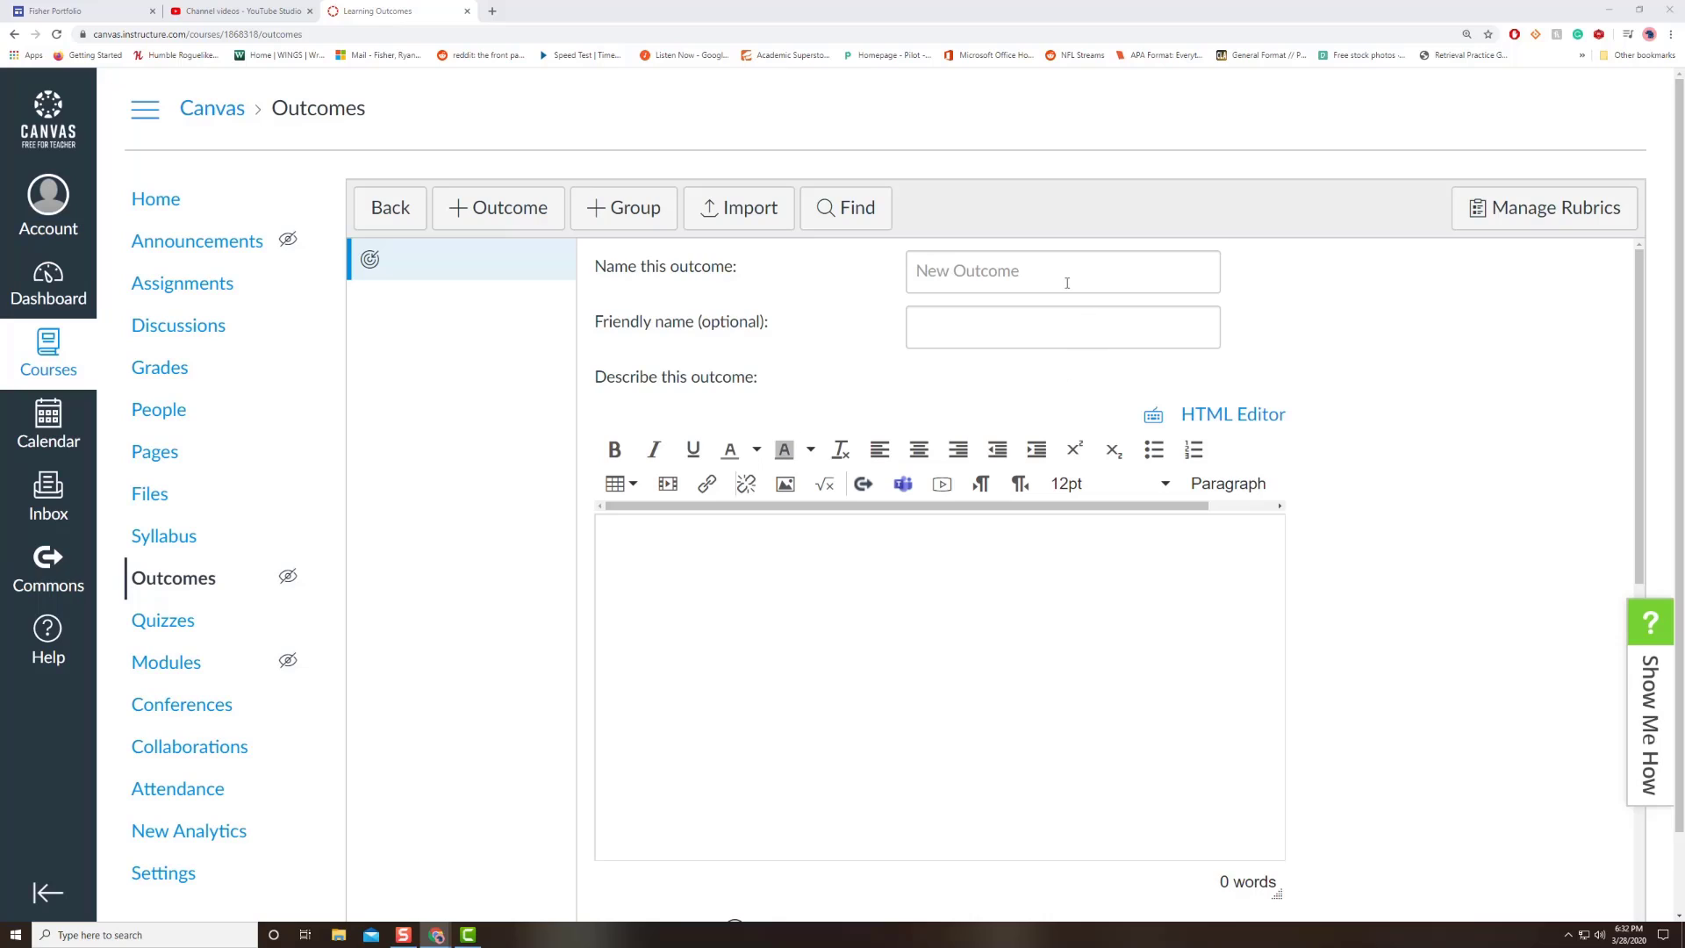
{"action": "left_click", "coordinate": [1033, 273]}
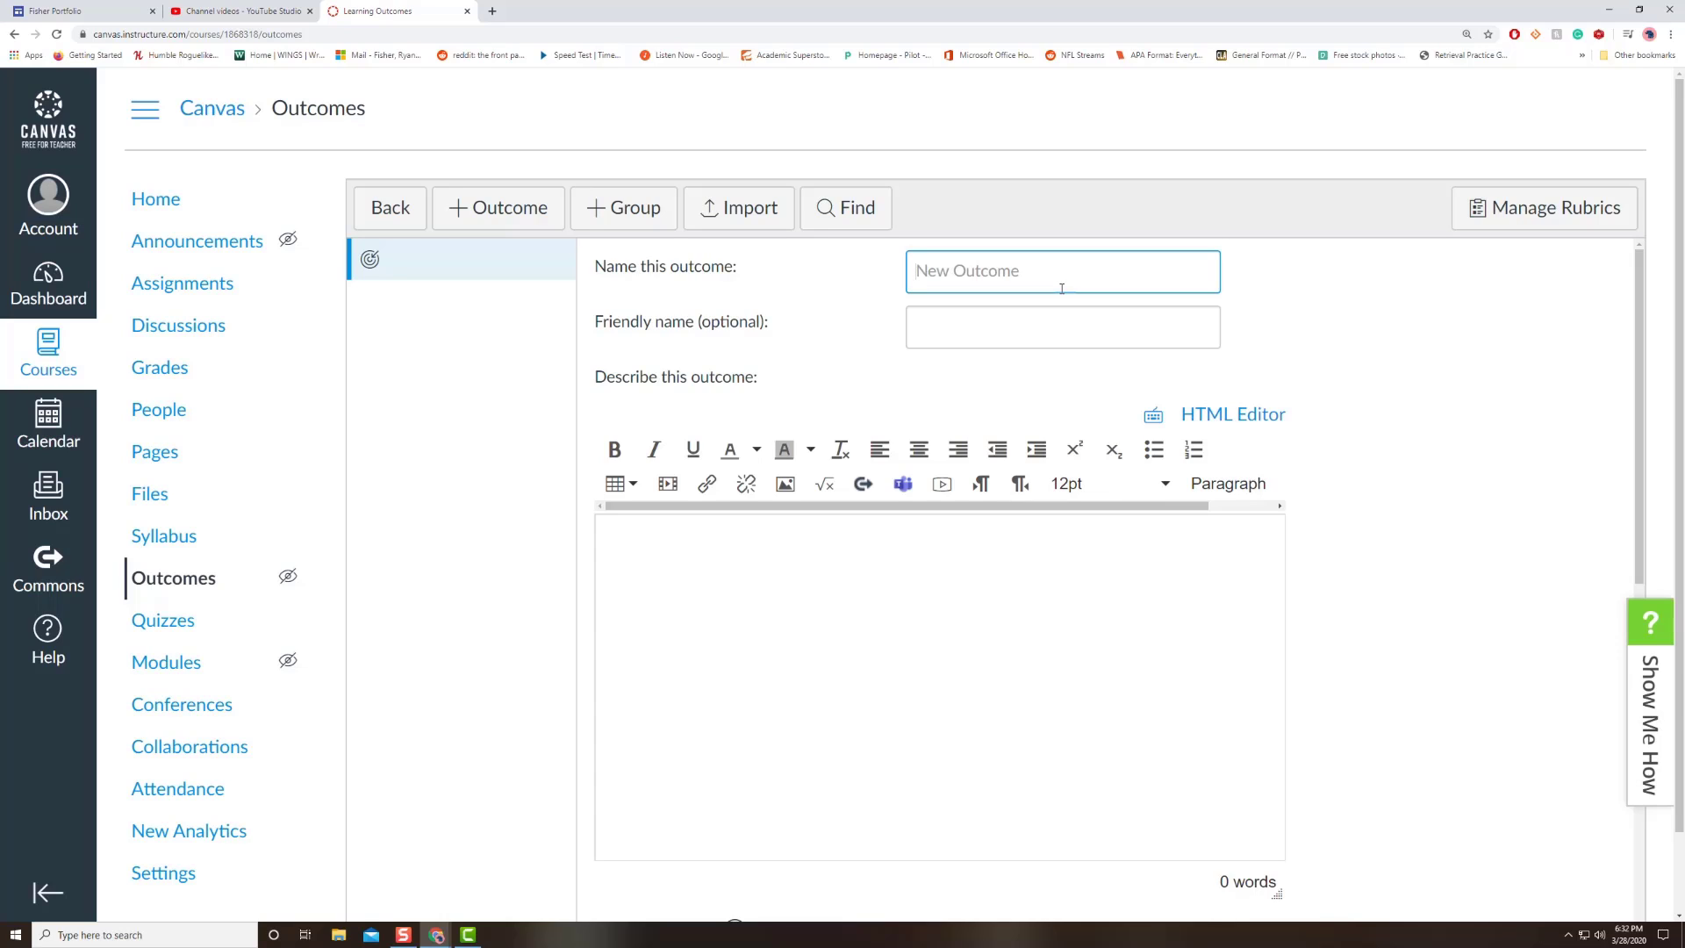
{"action": "type", "text": "Focus and Details"}
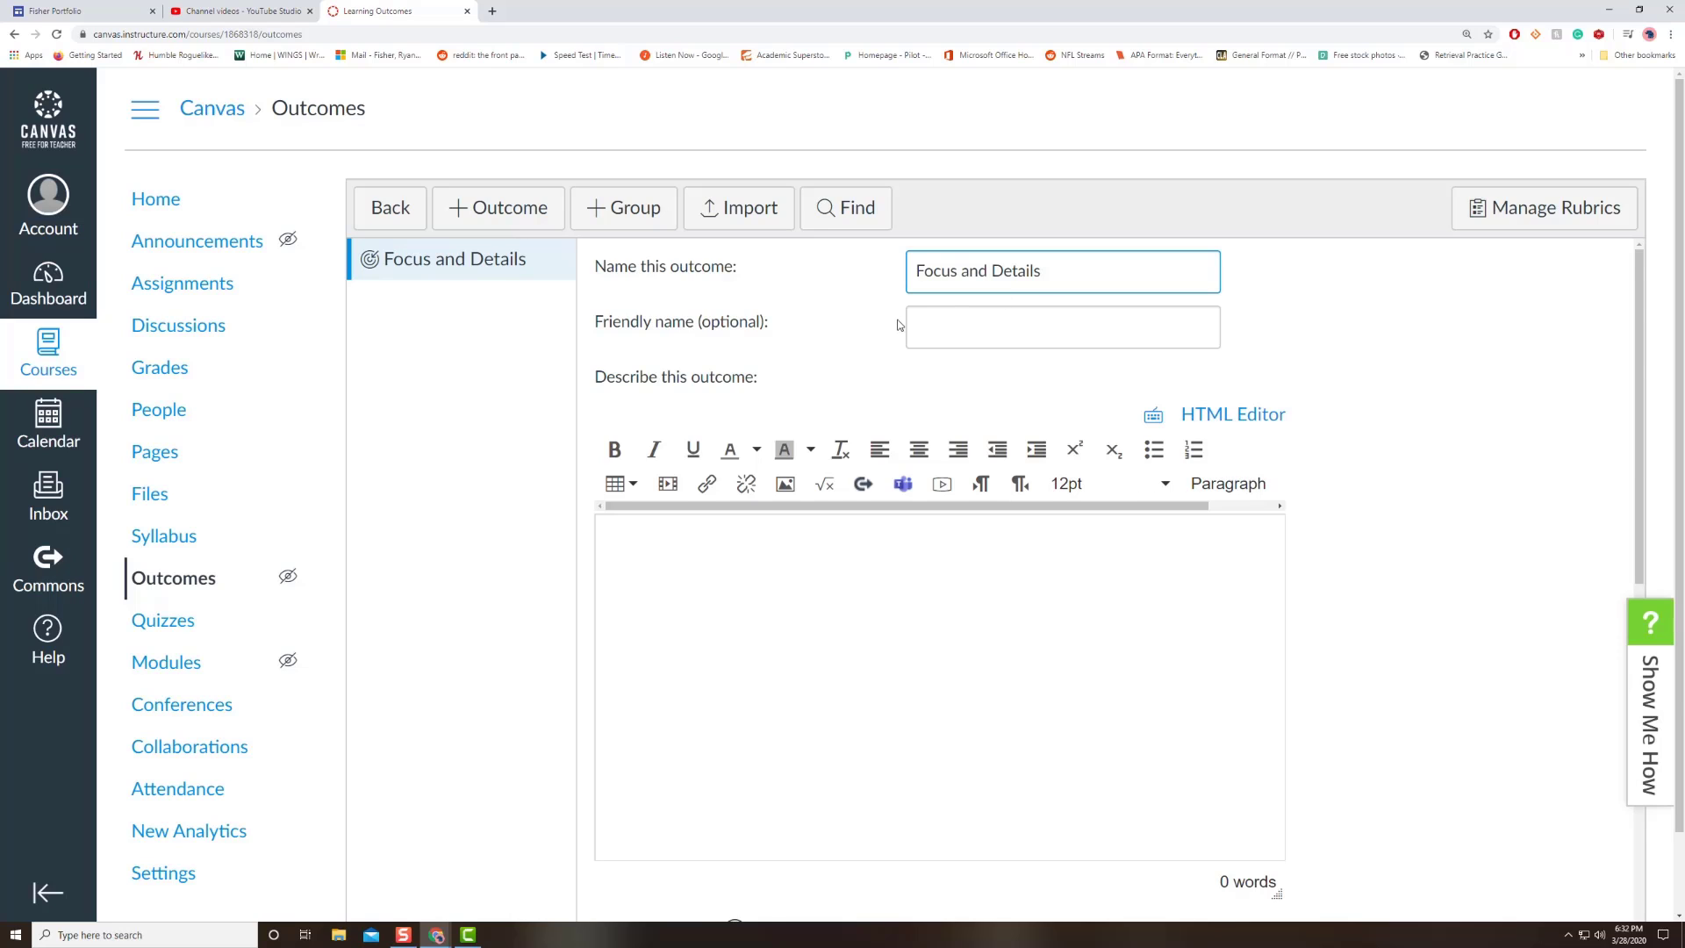
Paste the copied text about one clear topic and well supported main ideas into the outcome's description
{"action": "scroll", "coordinate": [975, 281], "scroll_direction": "down", "scroll_amount": 1}
{"action": "scroll", "coordinate": [985, 308], "scroll_direction": "up", "scroll_amount": 1}
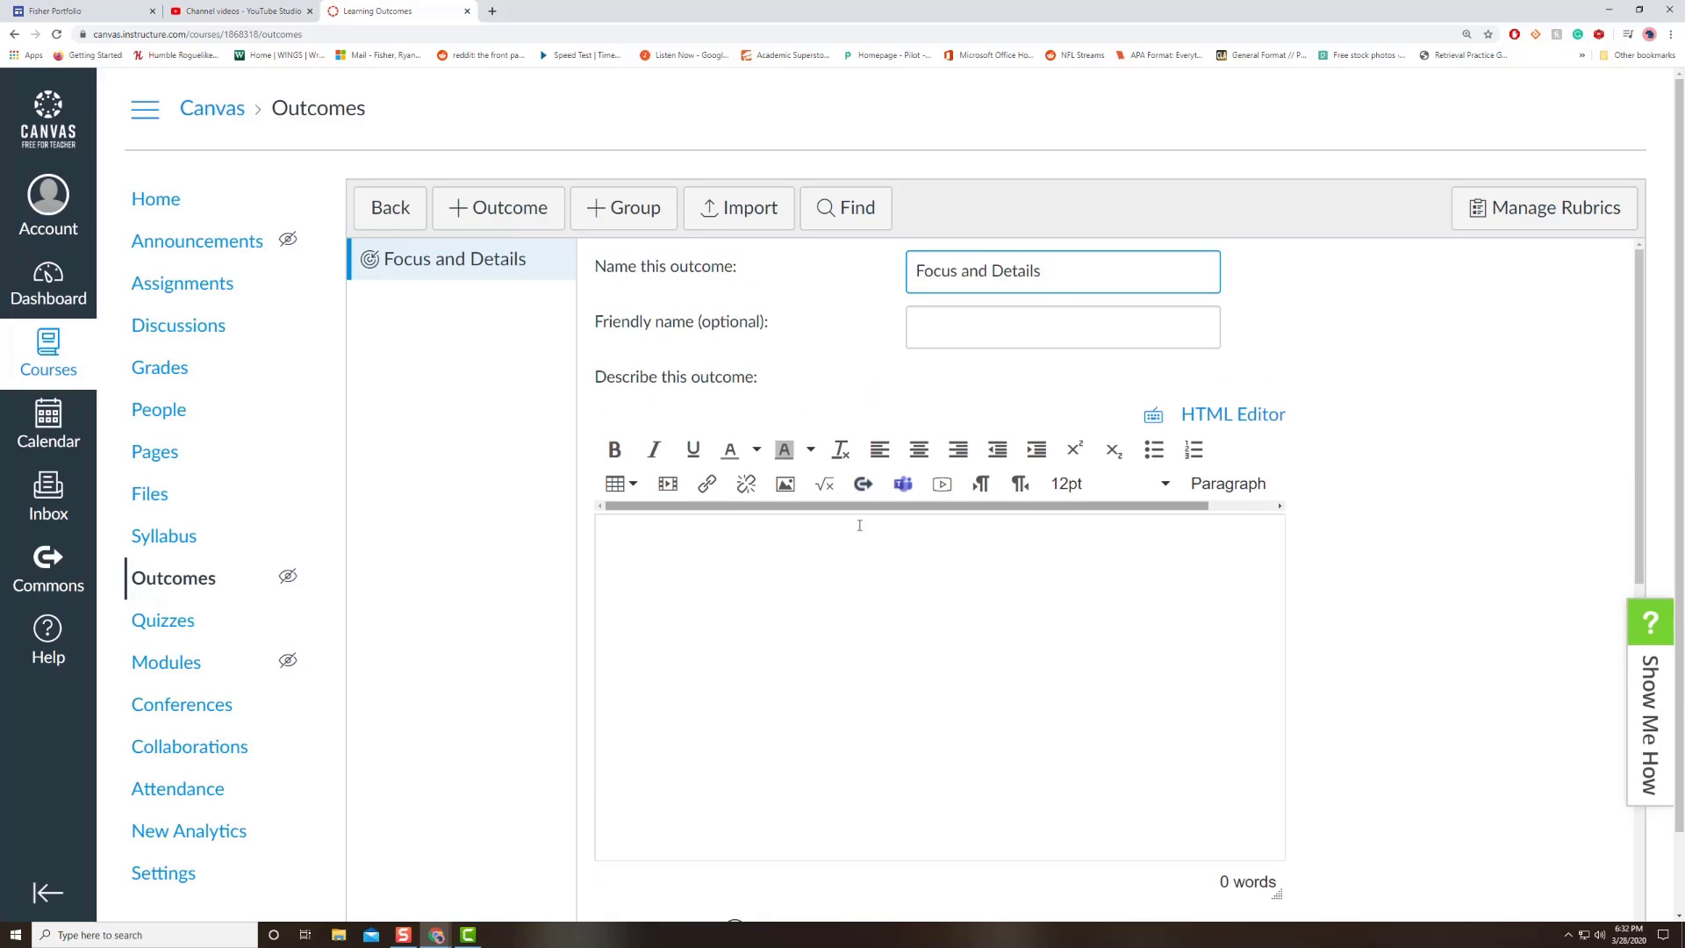
{"action": "scroll", "coordinate": [793, 552], "scroll_direction": "down", "scroll_amount": 1}
{"action": "scroll", "coordinate": [793, 553], "scroll_direction": "up", "scroll_amount": 1}
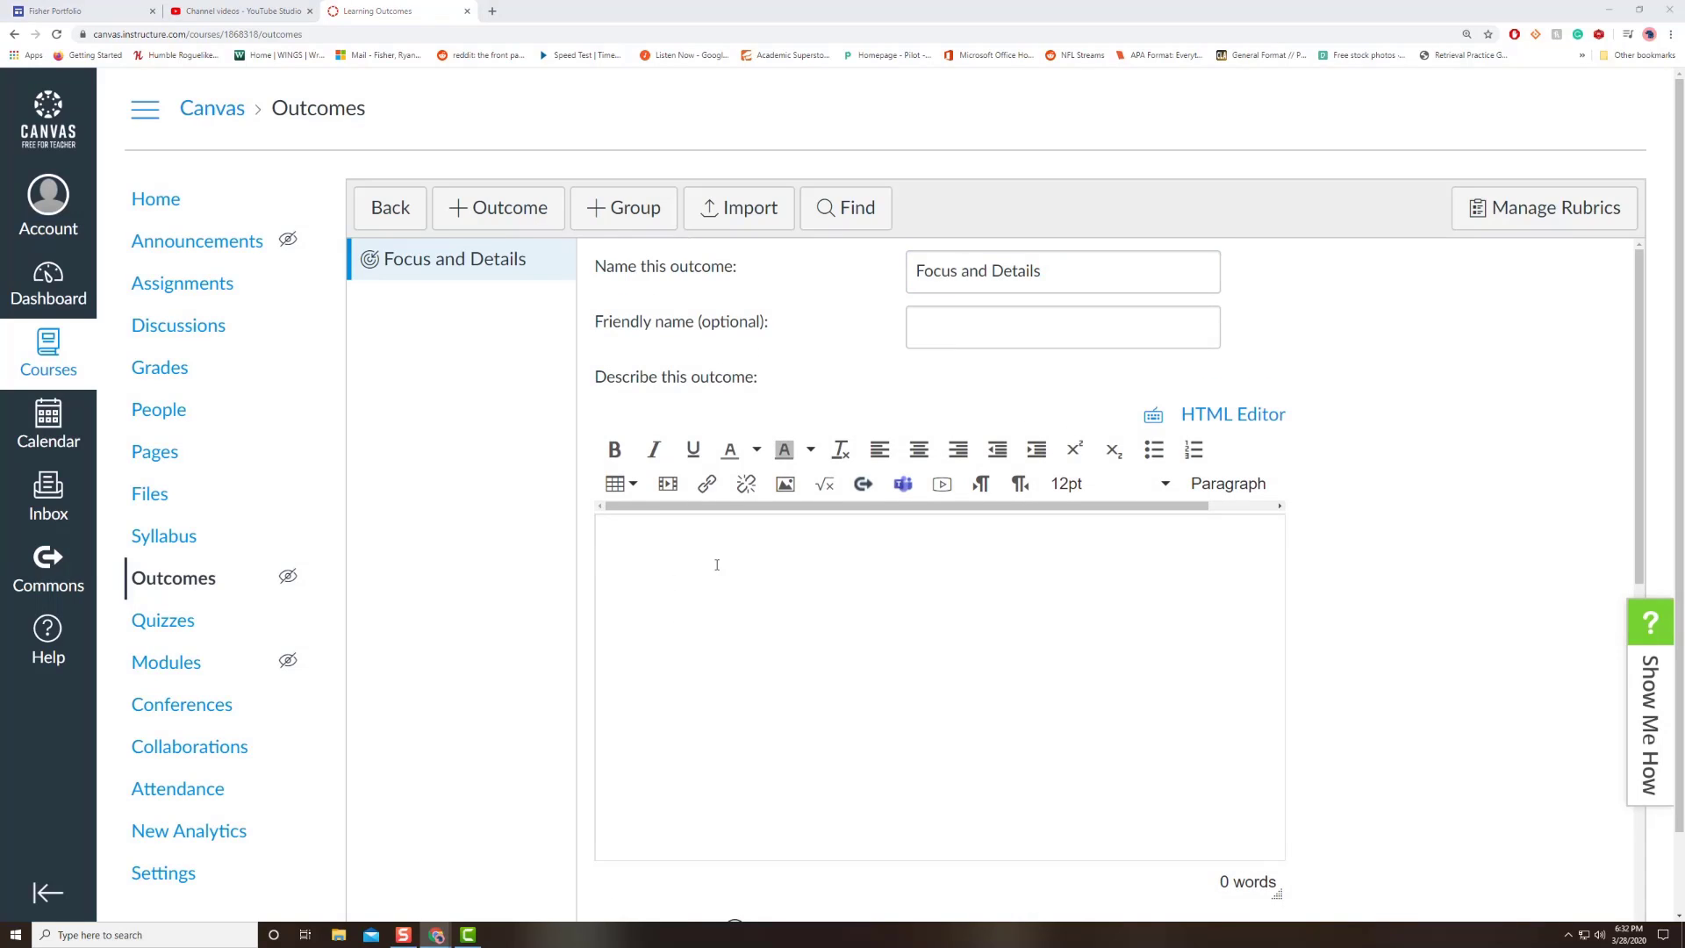
{"action": "right_click", "coordinate": [674, 546]}
{"action": "left_click", "coordinate": [721, 656]}
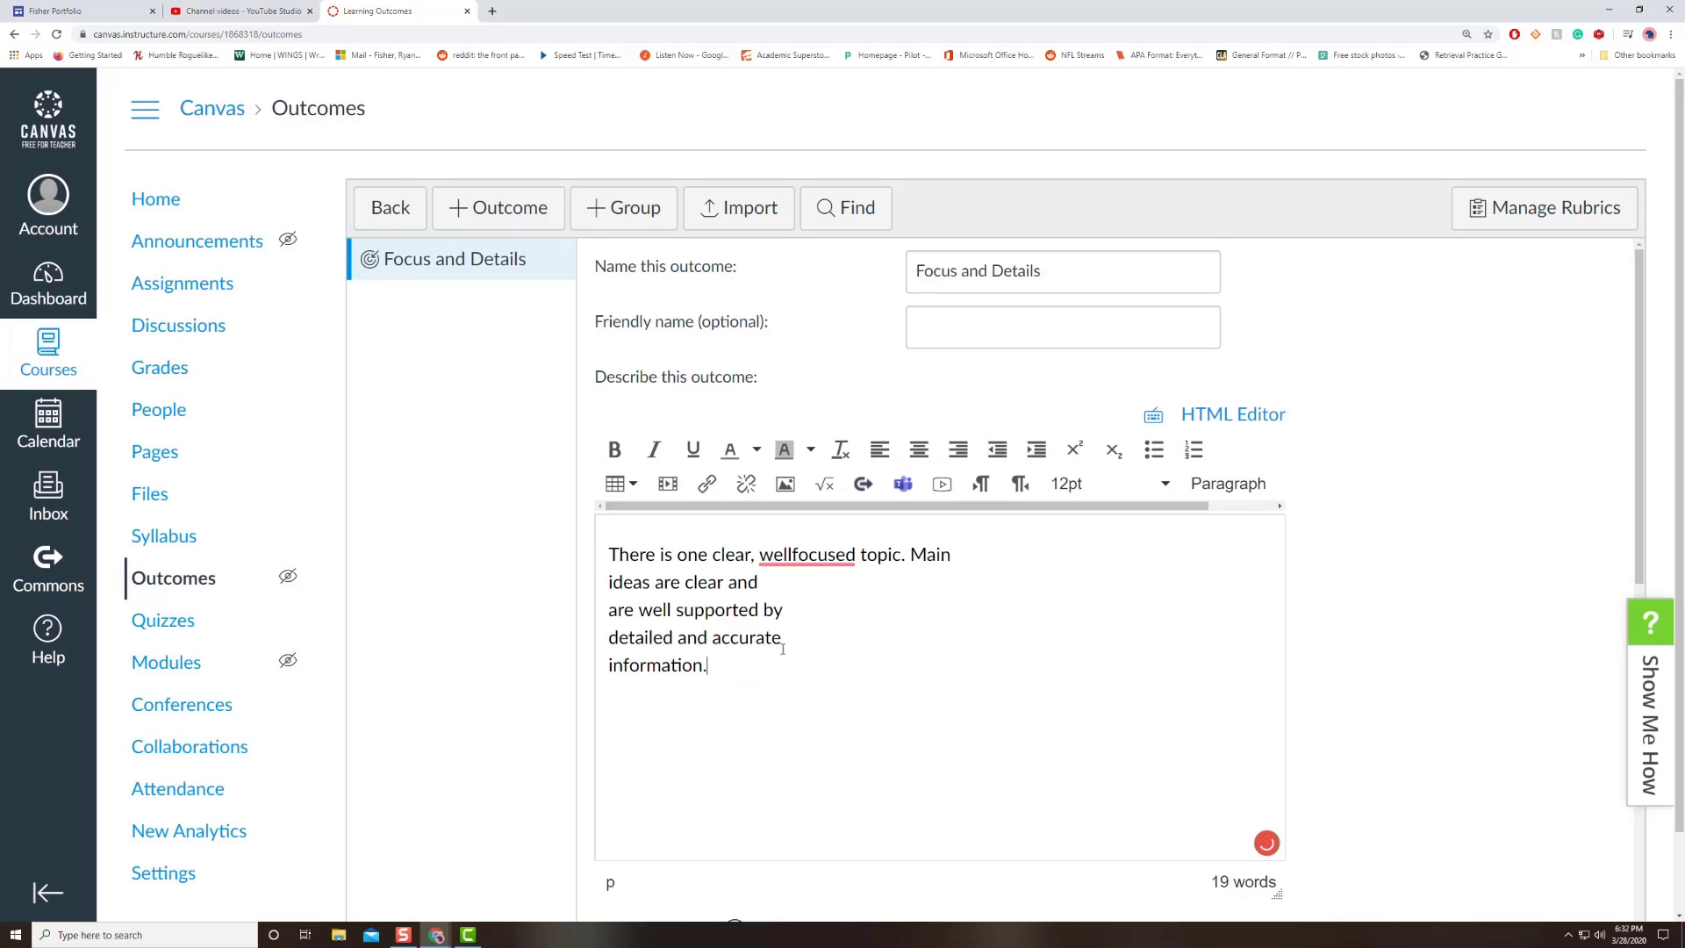
Split "wellfocused" into "well focused" and remove the line breaks so the description runs as one paragraph
{"action": "left_click", "coordinate": [807, 555]}
{"action": "left_click", "coordinate": [823, 736]}
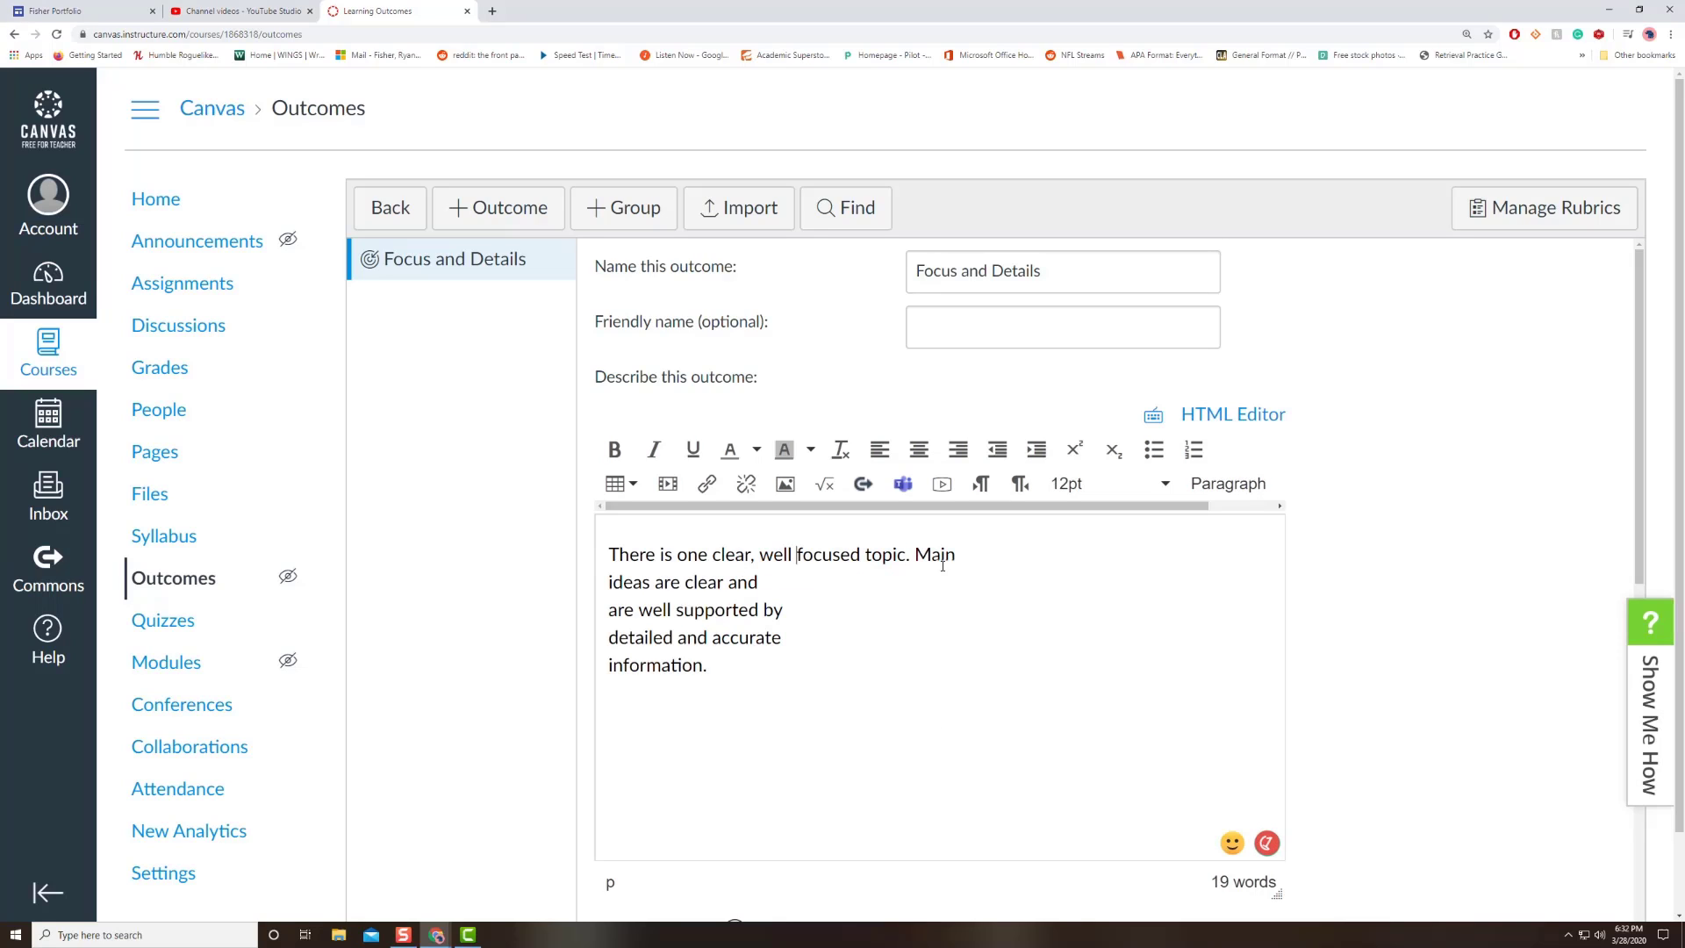
{"action": "left_click", "coordinate": [977, 557]}
{"action": "key", "text": "Delete"}
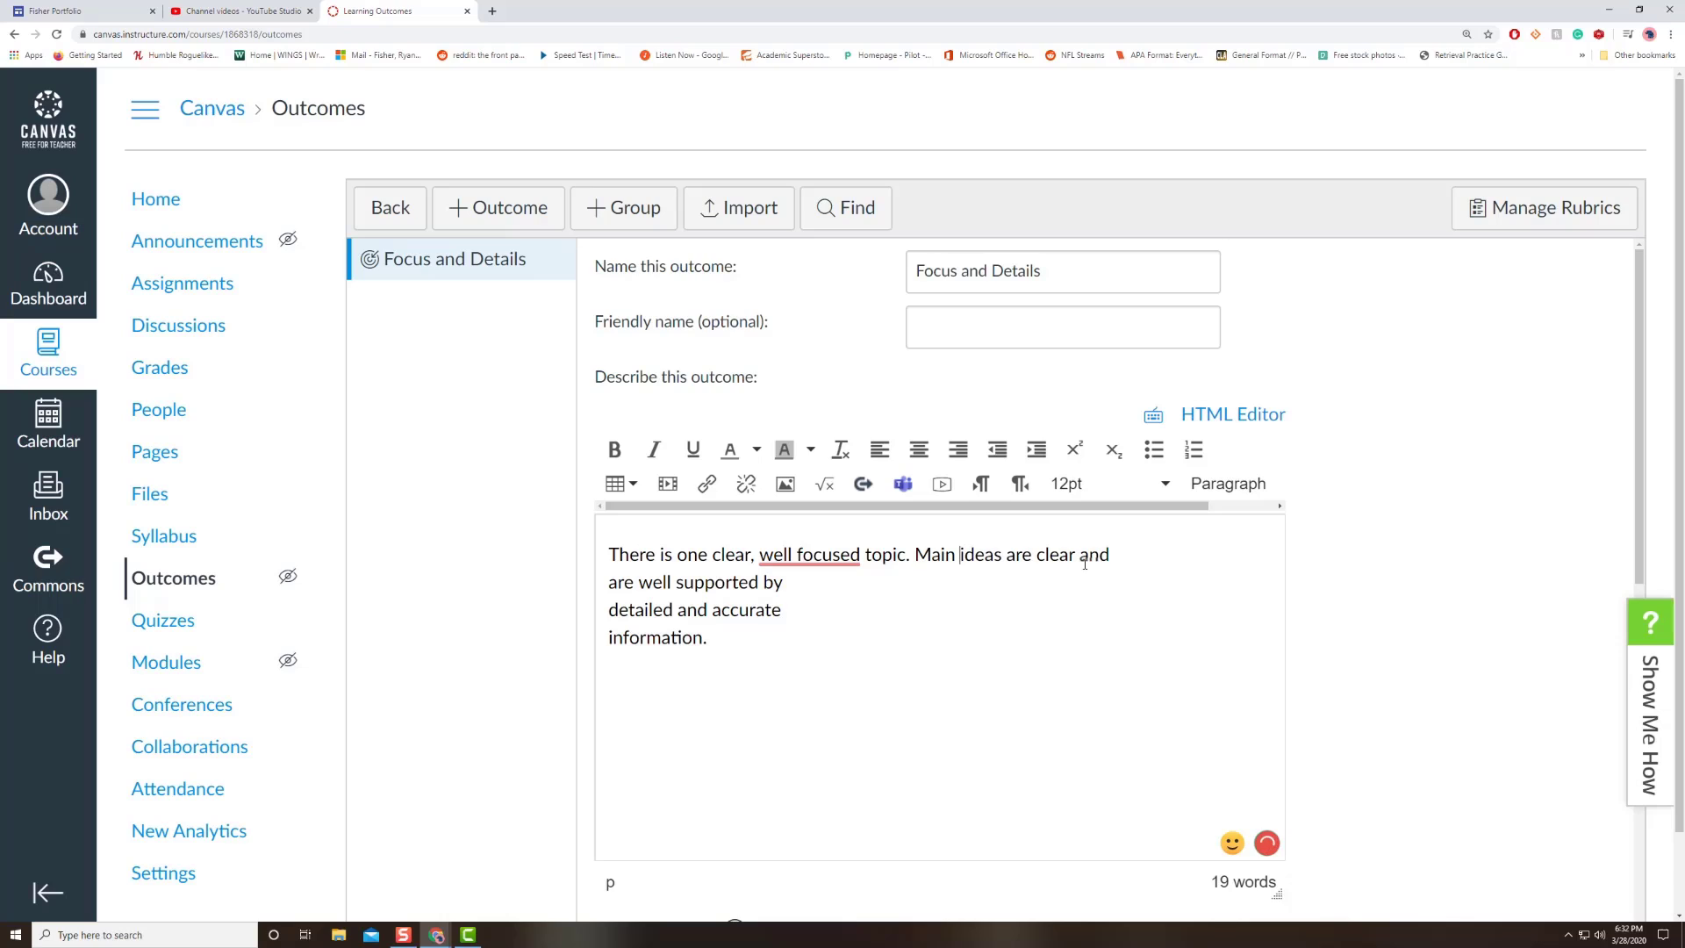
{"action": "key", "text": "Delete"}
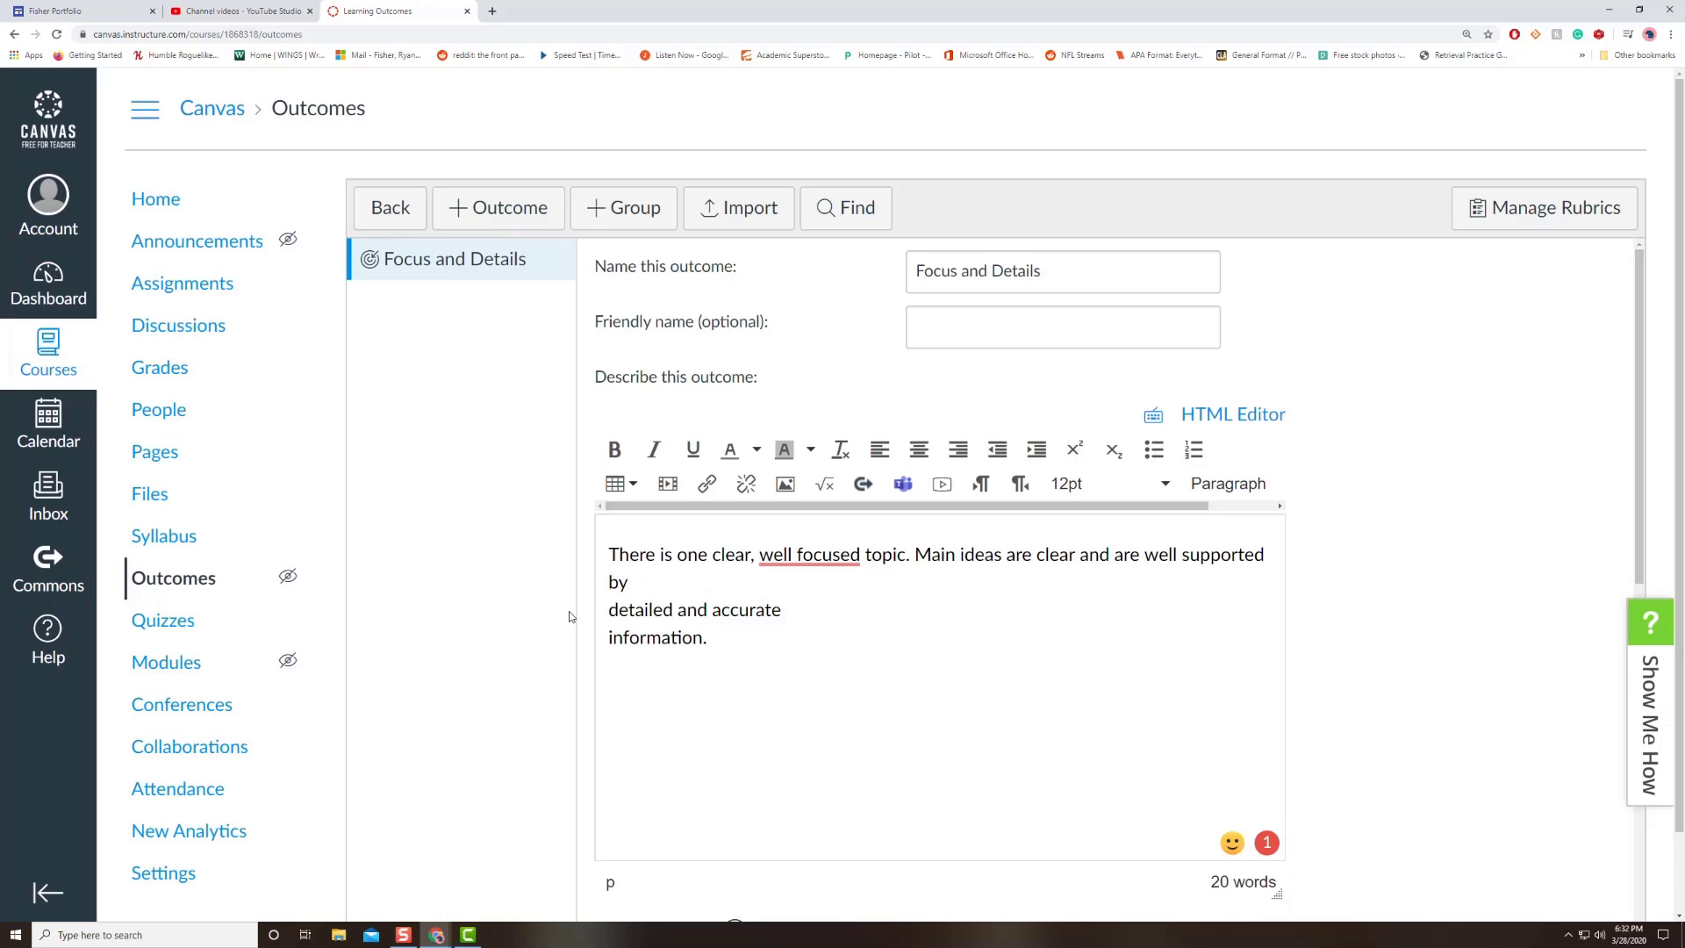
{"action": "left_click", "coordinate": [643, 591]}
{"action": "key", "text": "Delete"}
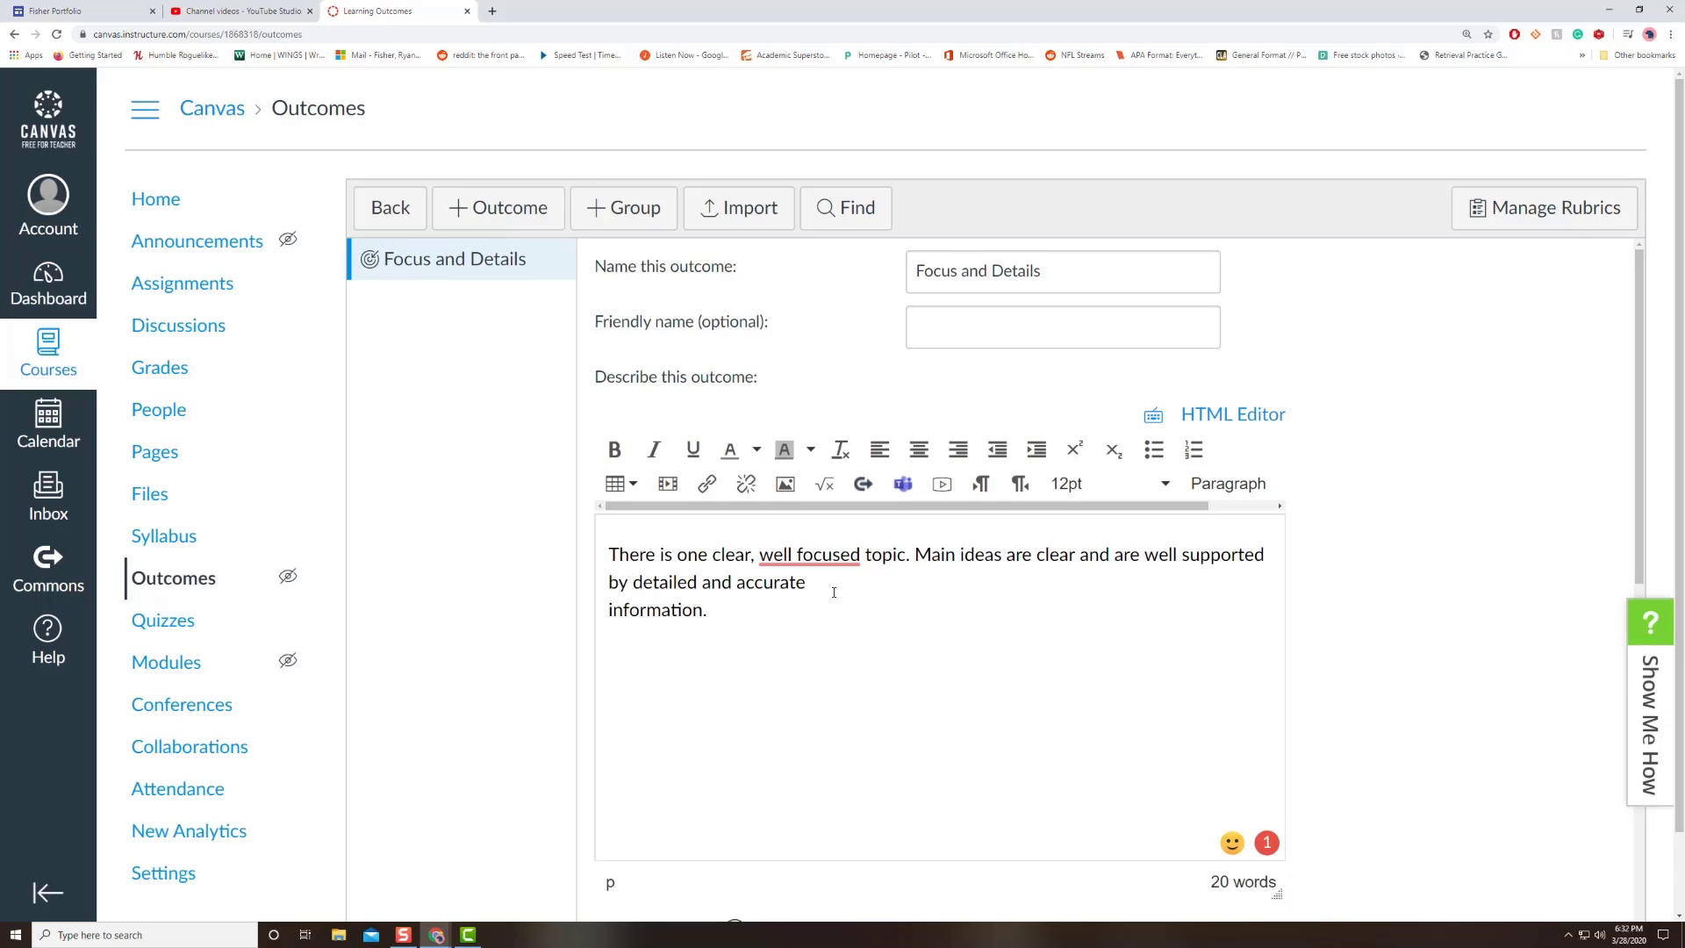
{"action": "key", "text": "Delete"}
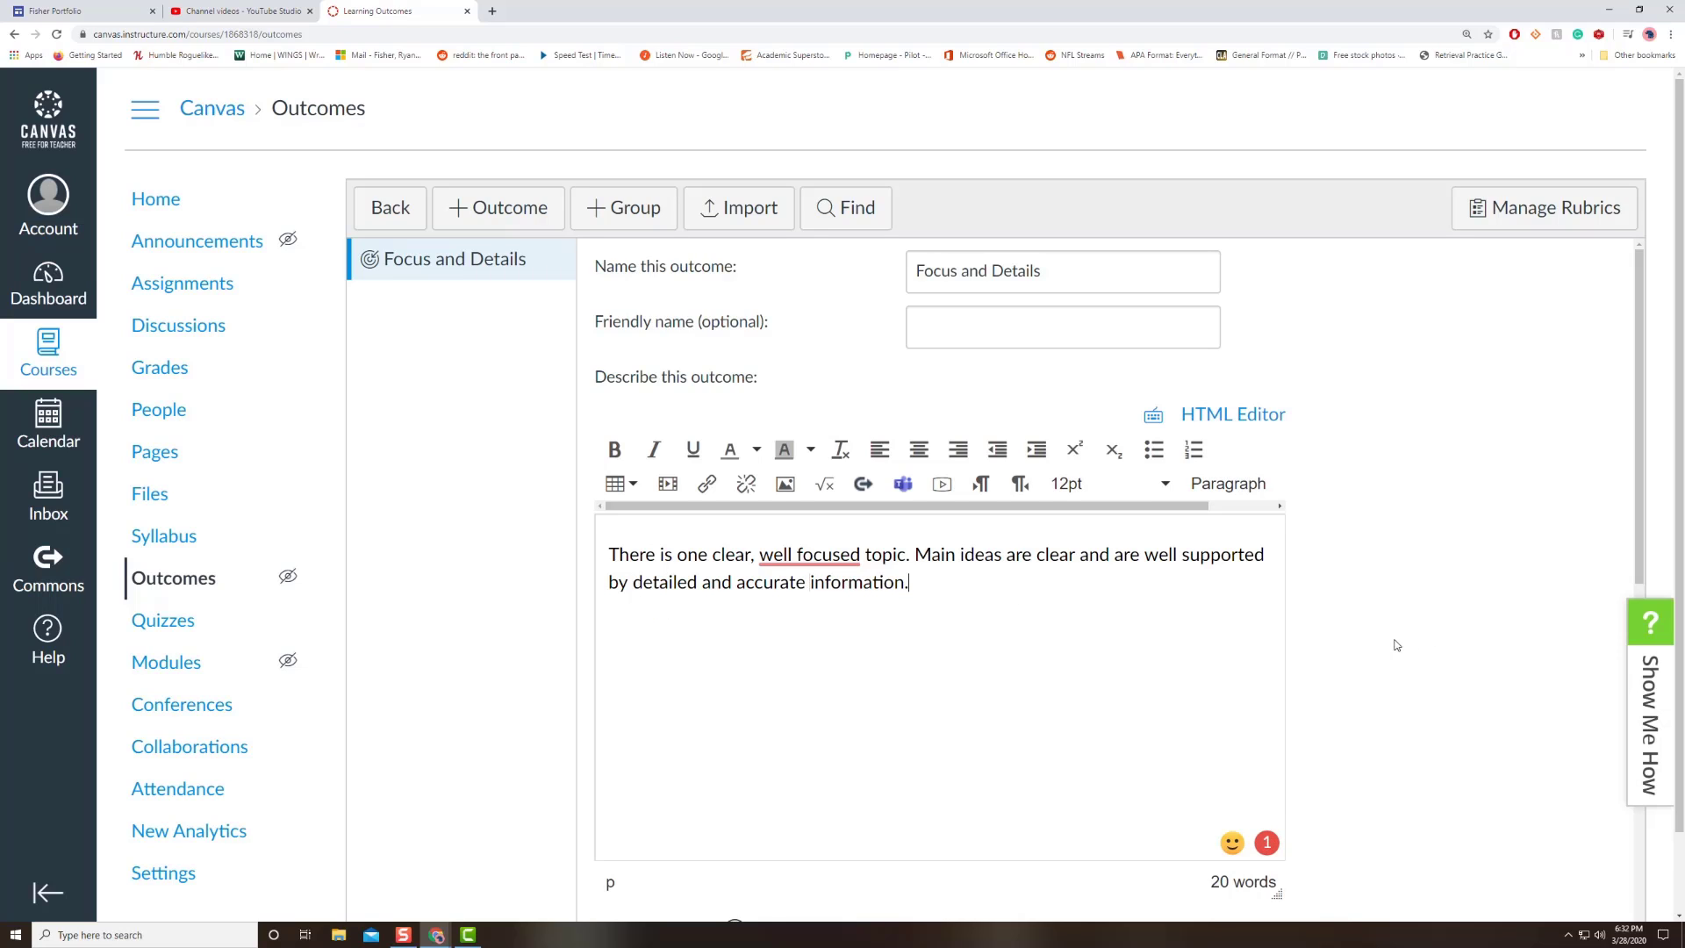
Accept the hyphen suggestion for "well focused" in the description, making it "well-focused"
{"action": "scroll", "coordinate": [1392, 646], "scroll_direction": "down", "scroll_amount": 1}
{"action": "mouse_move", "coordinate": [809, 490]}
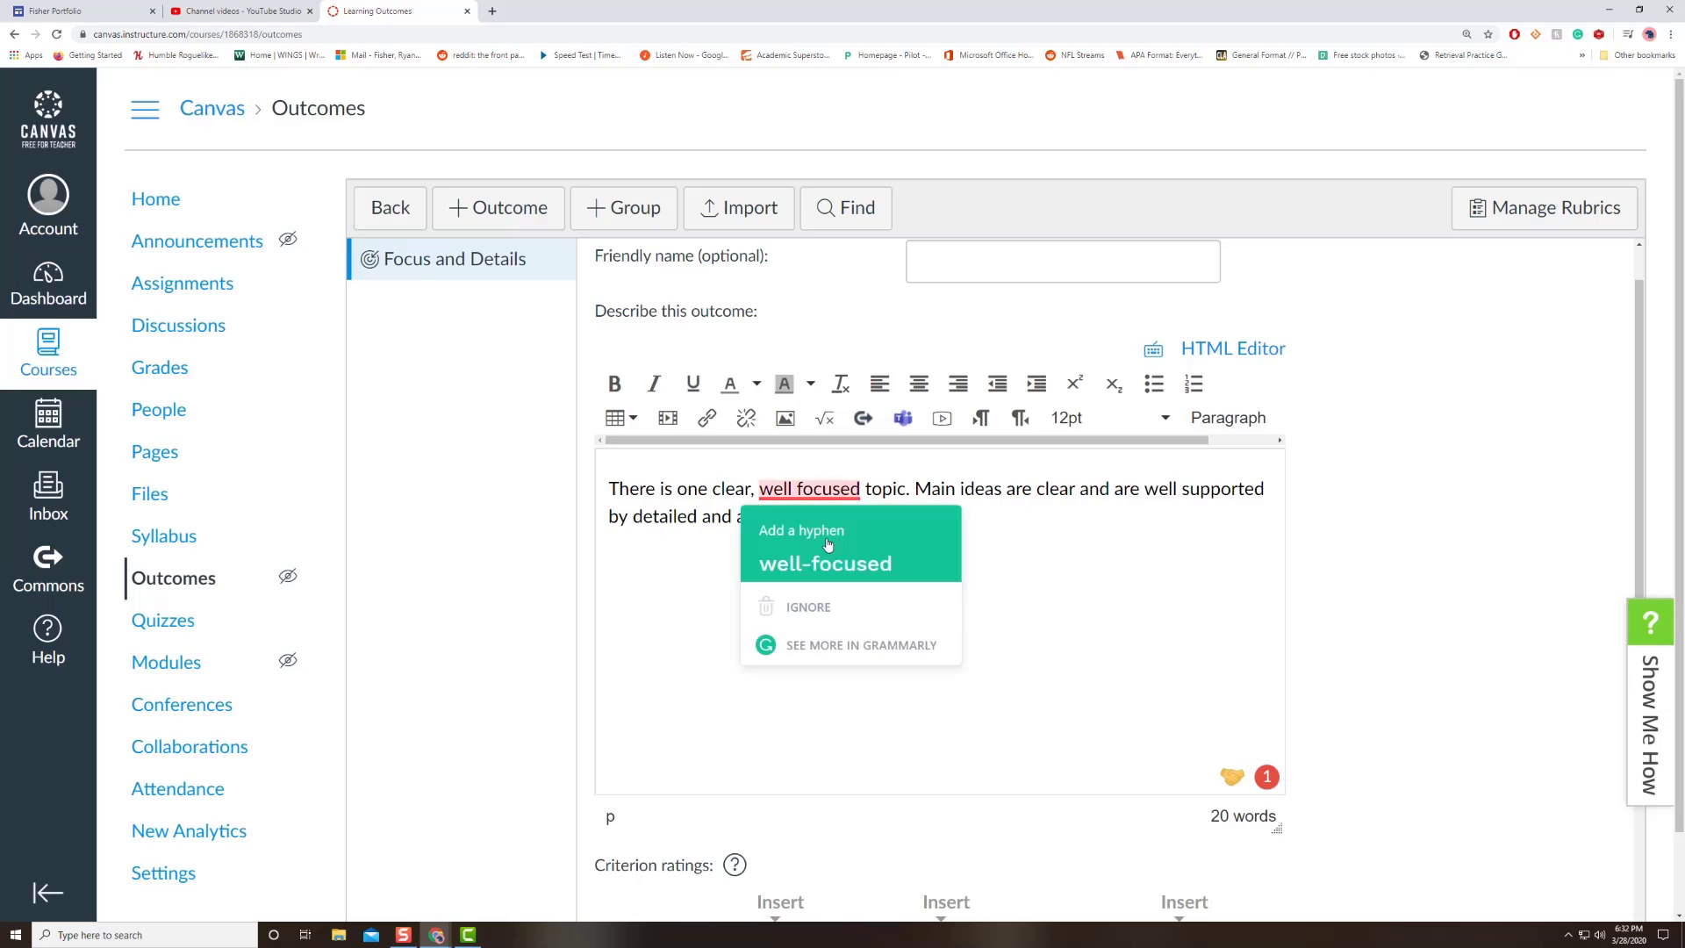
{"action": "left_click", "coordinate": [825, 566]}
Set the Exceeds Expectations criterion rating to 4 points
{"action": "scroll", "coordinate": [1282, 614], "scroll_direction": "down", "scroll_amount": 2}
{"action": "scroll", "coordinate": [1282, 614], "scroll_direction": "down", "scroll_amount": 1}
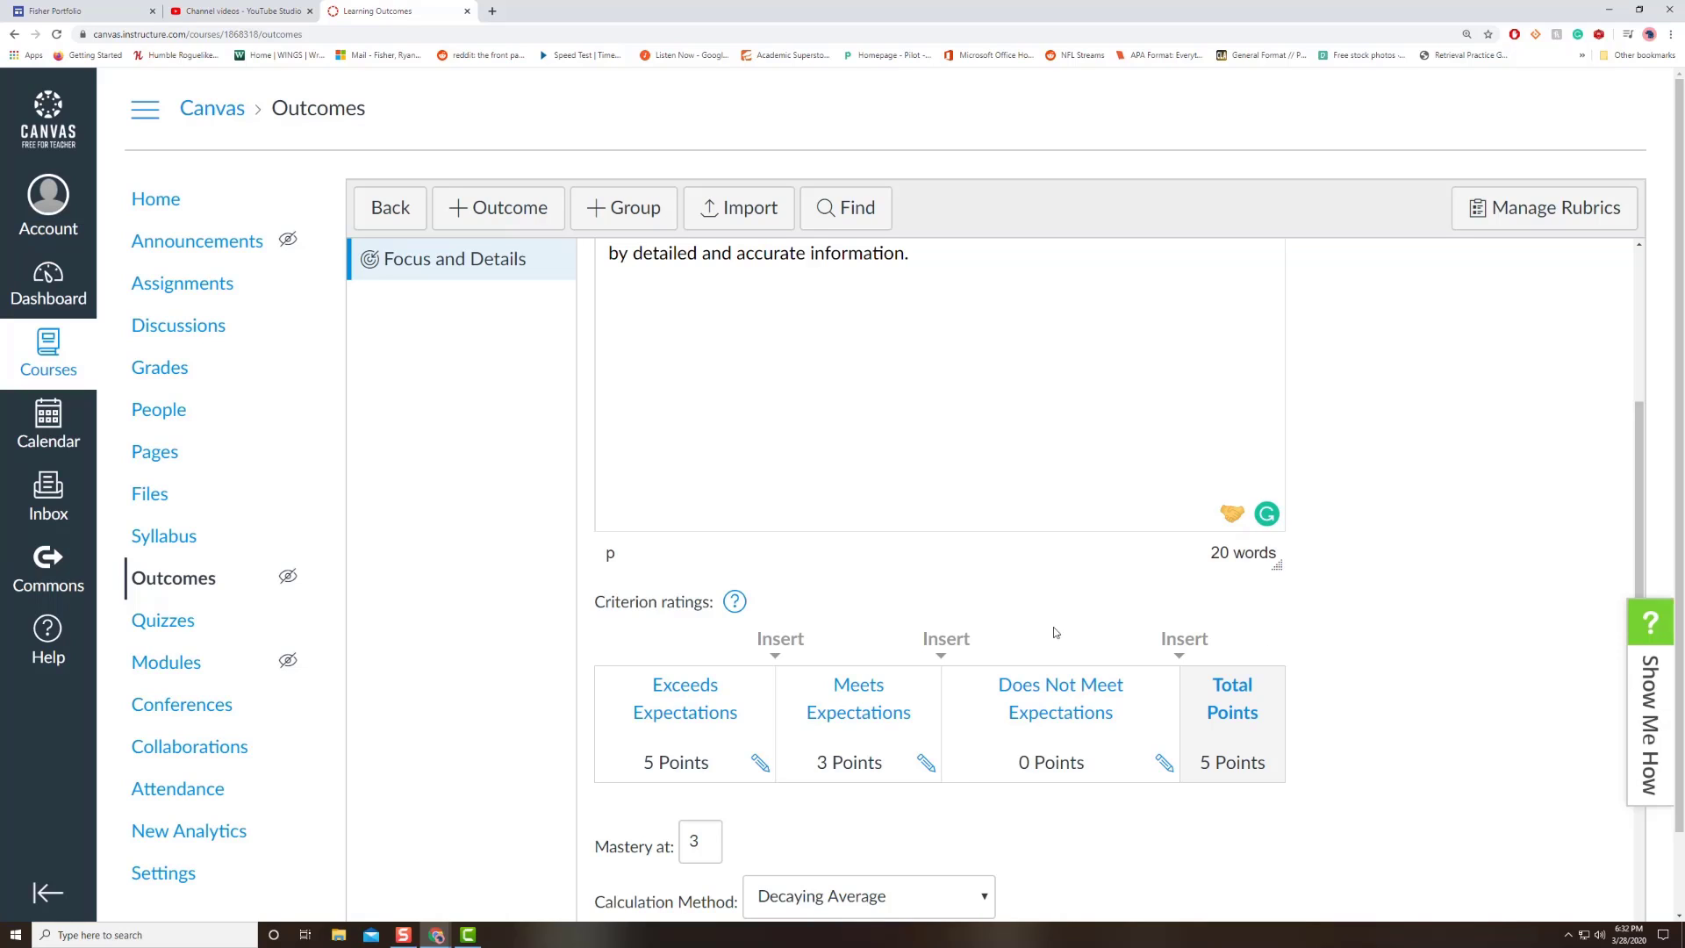
{"action": "scroll", "coordinate": [1053, 633], "scroll_direction": "down", "scroll_amount": 1}
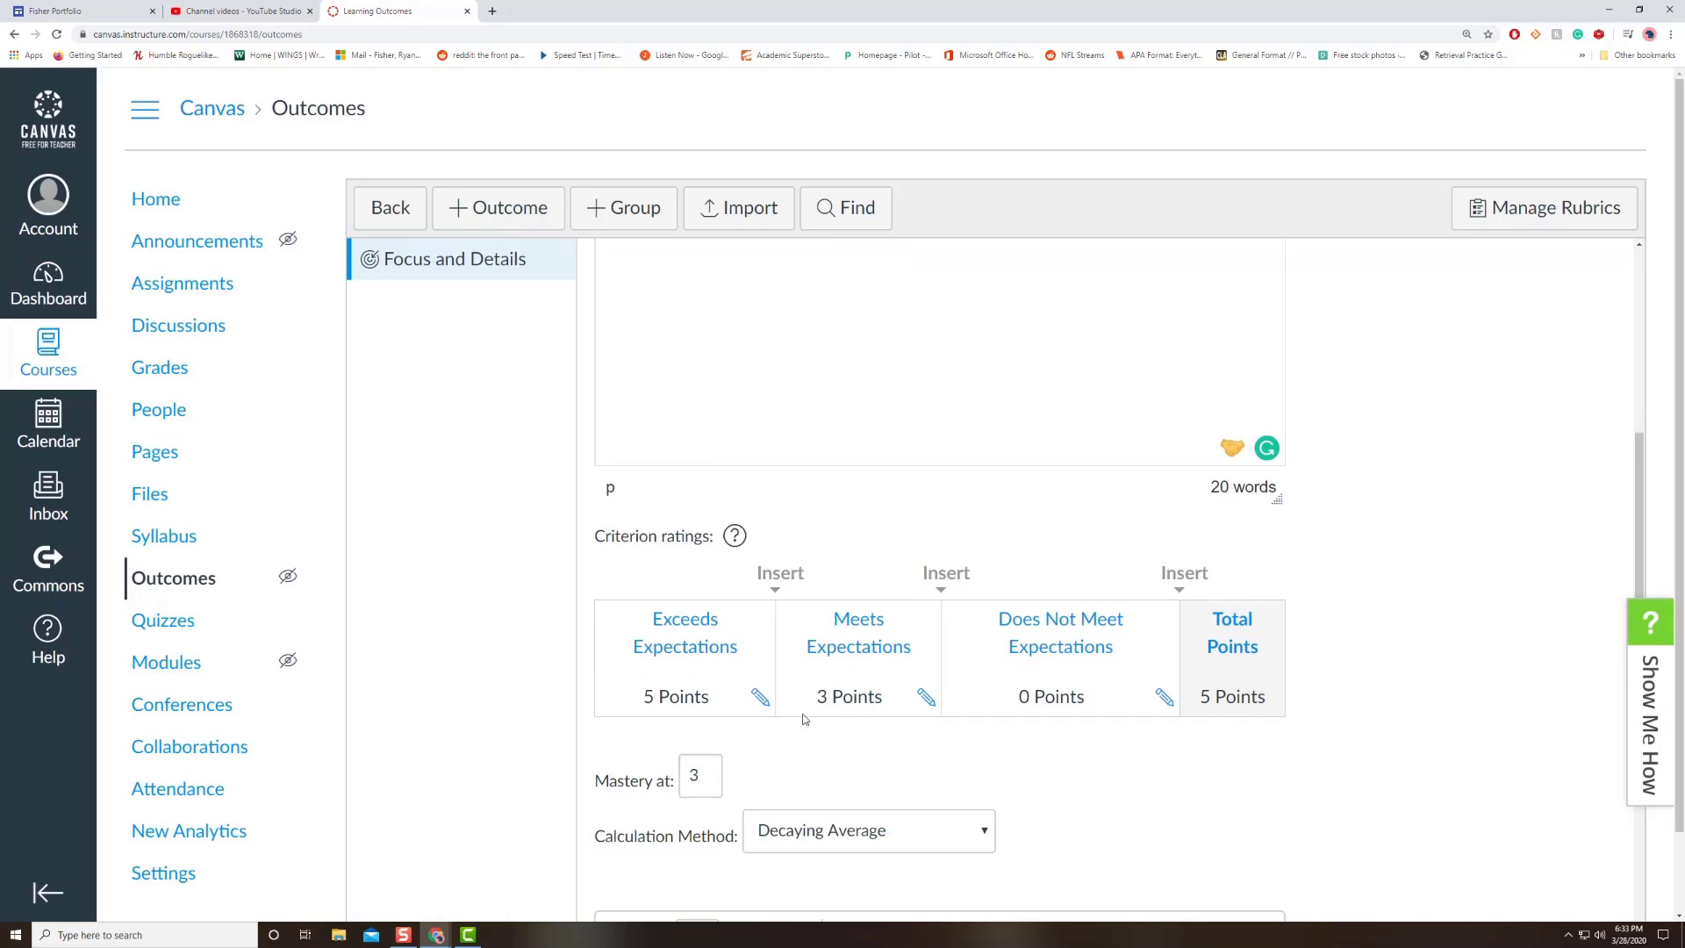
{"action": "left_click", "coordinate": [760, 697]}
{"action": "double_click", "coordinate": [770, 705]}
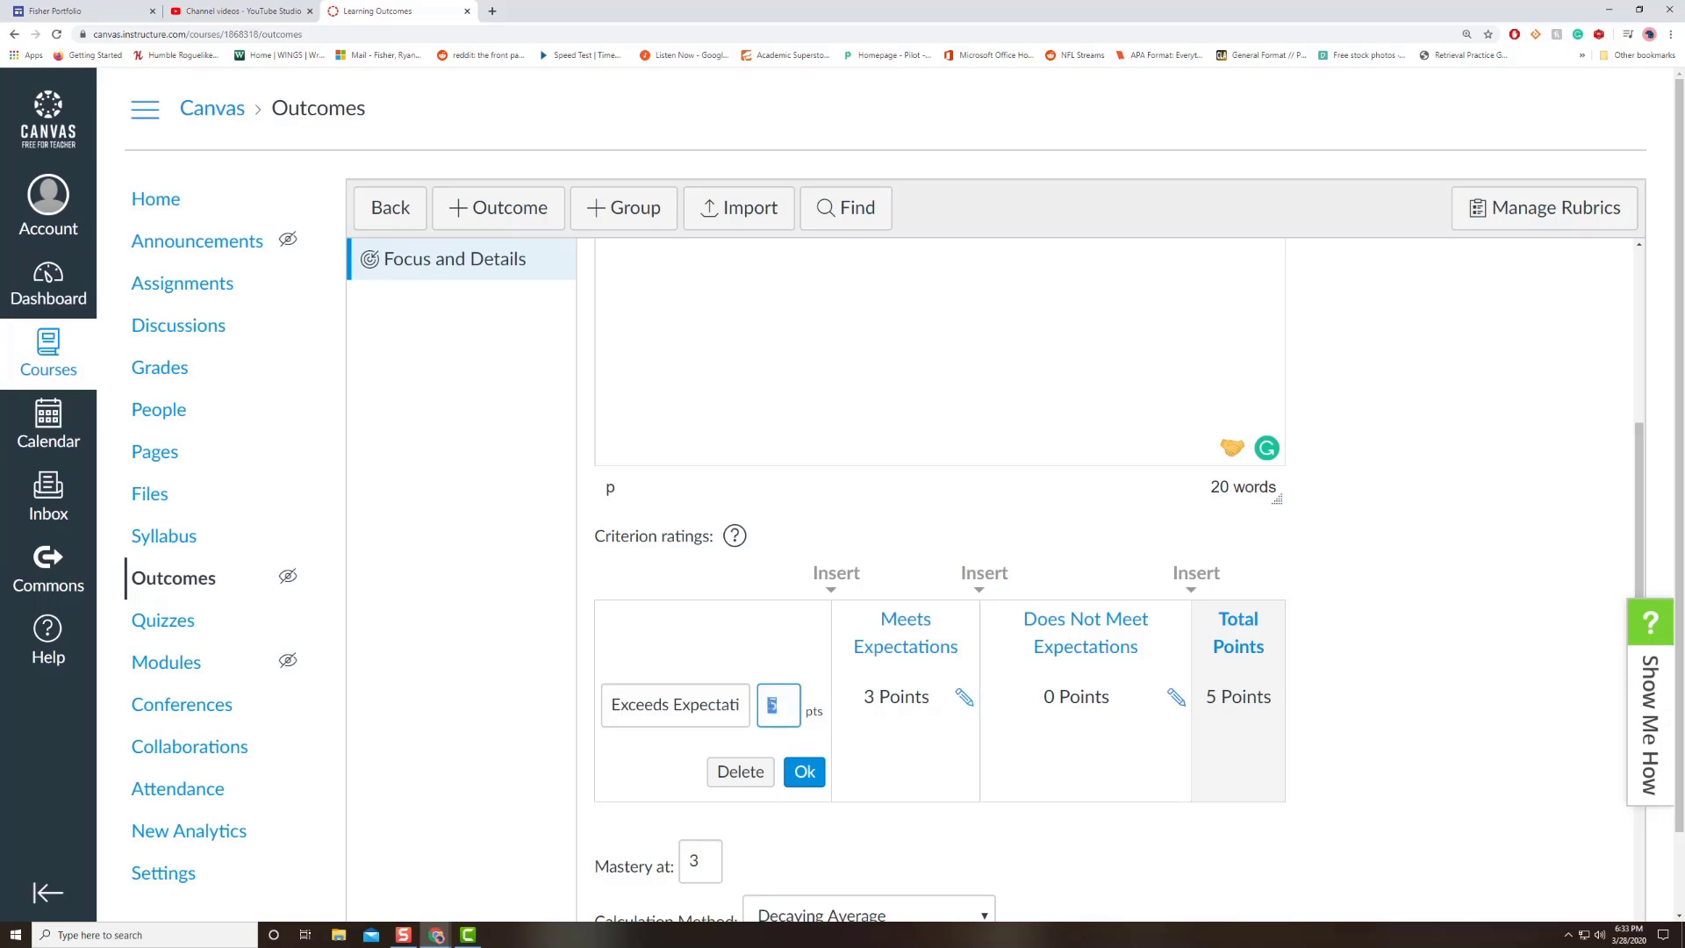
{"action": "type", "text": "4"}
{"action": "left_click", "coordinate": [805, 770]}
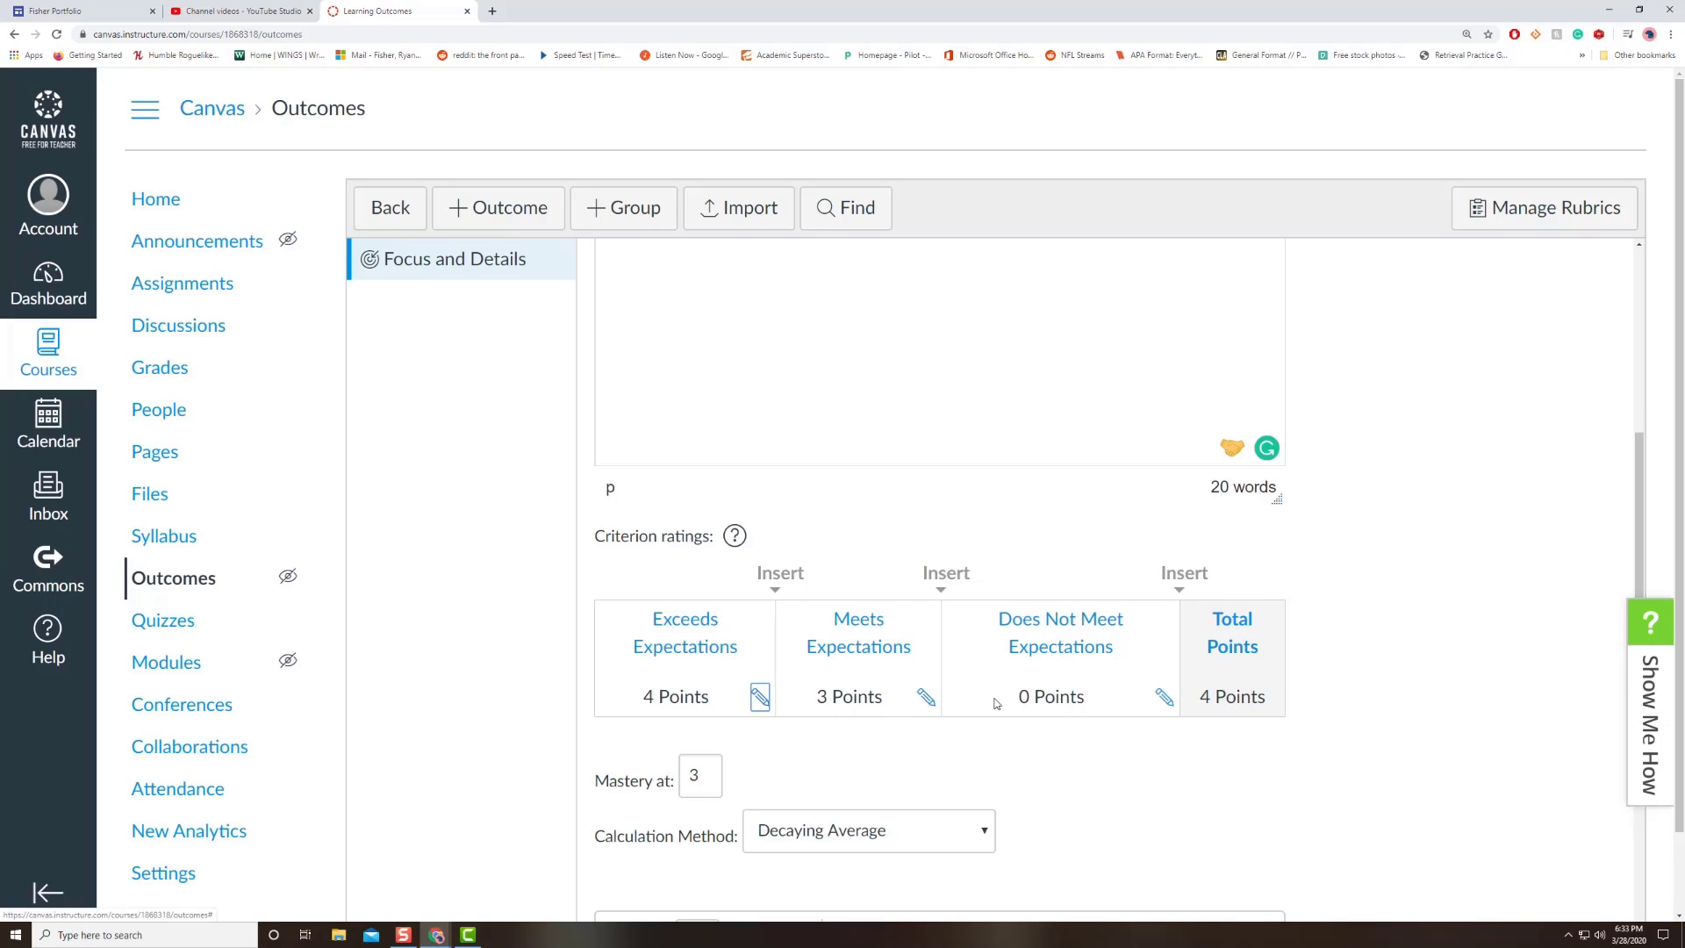
Set the Does Not Meet Expectations rating to 2 points and rename it "Below Expectations"
{"action": "left_click", "coordinate": [1164, 698]}
{"action": "double_click", "coordinate": [1121, 705]}
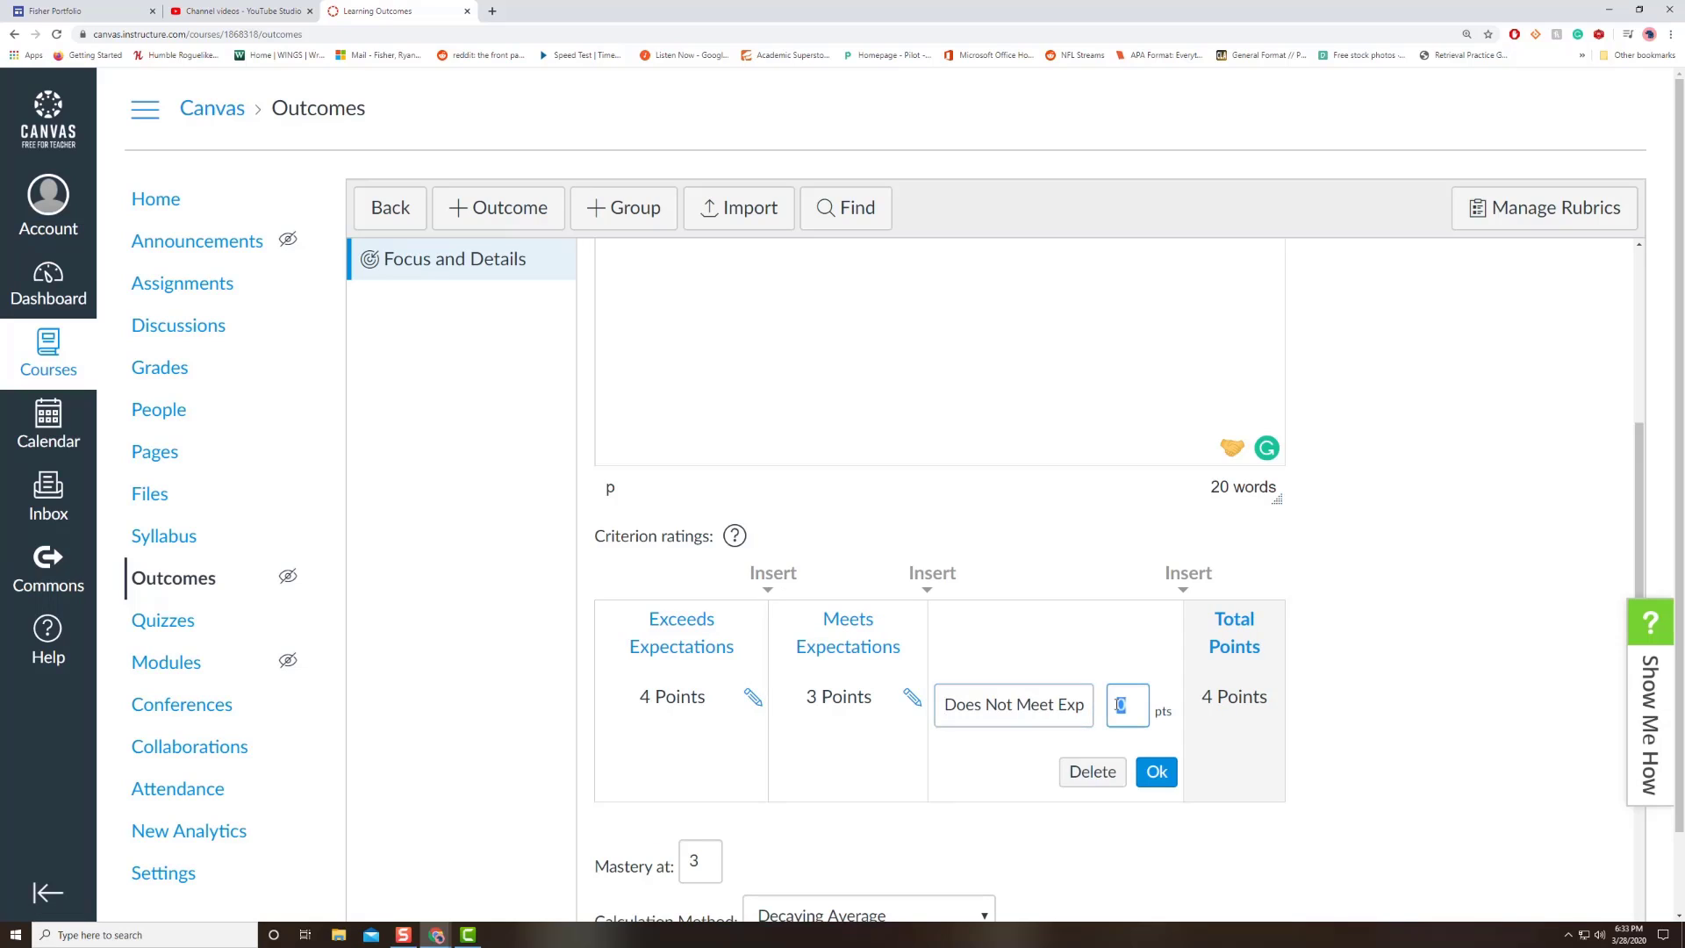
{"action": "type", "text": "2"}
{"action": "left_click", "coordinate": [1091, 705]}
{"action": "left_click", "coordinate": [943, 705]}
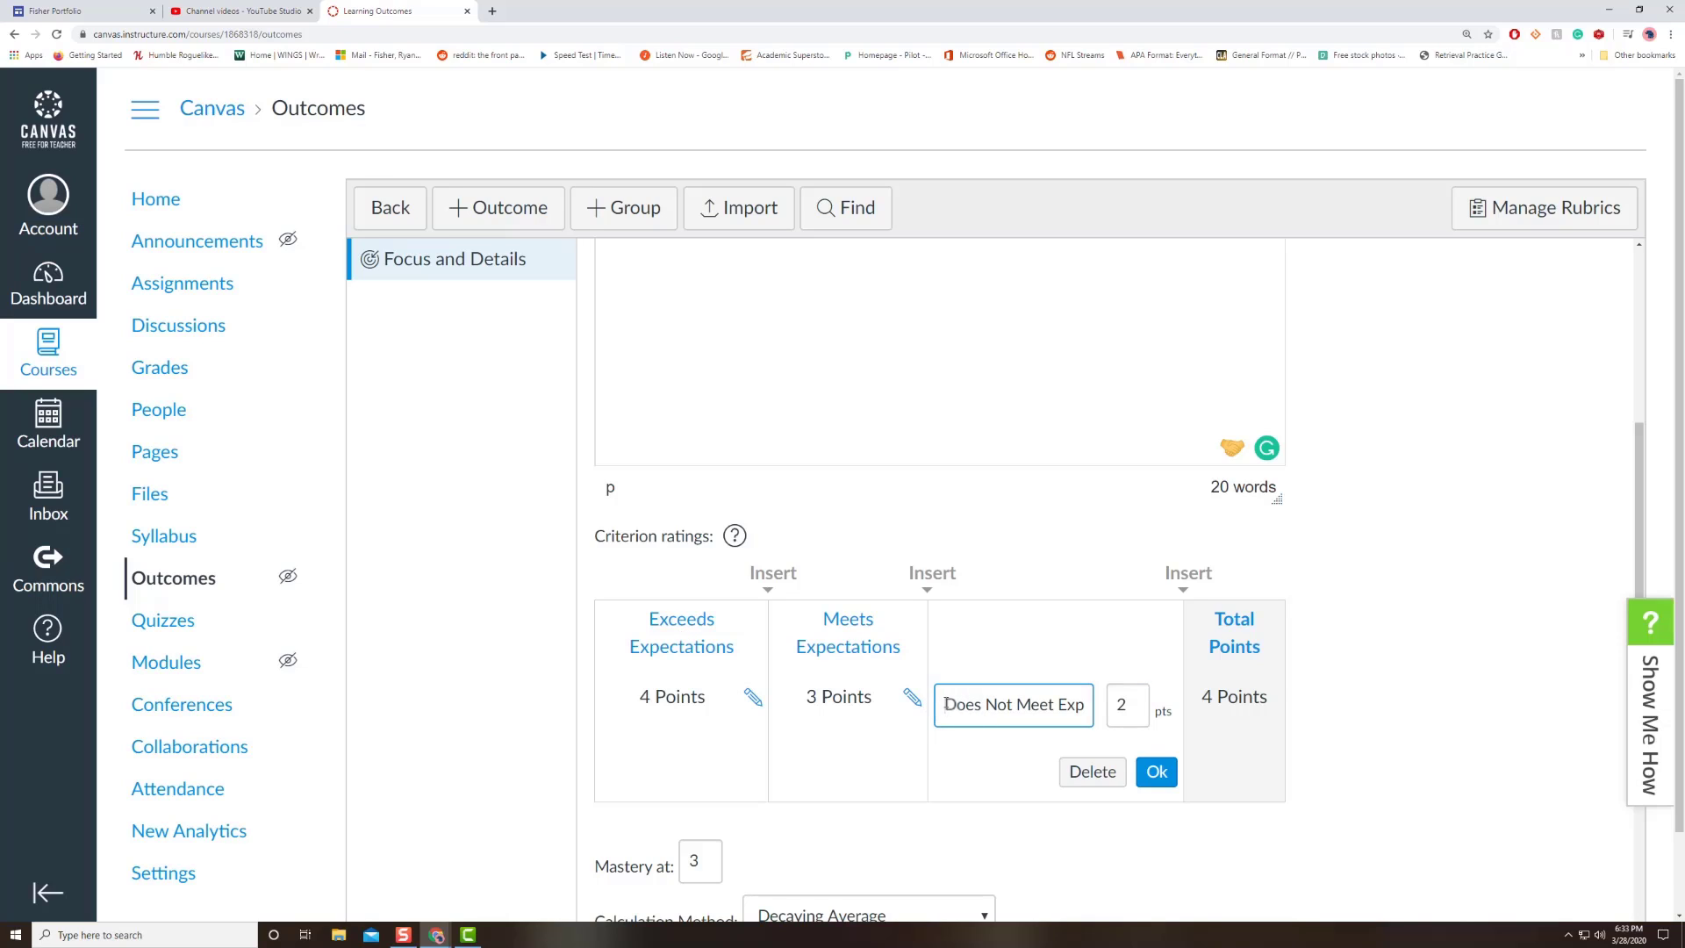
{"action": "left_click_drag", "start_coordinate": [941, 705], "coordinate": [1209, 723]}
{"action": "type", "text": "Below Expectations"}
{"action": "left_click", "coordinate": [1158, 773]}
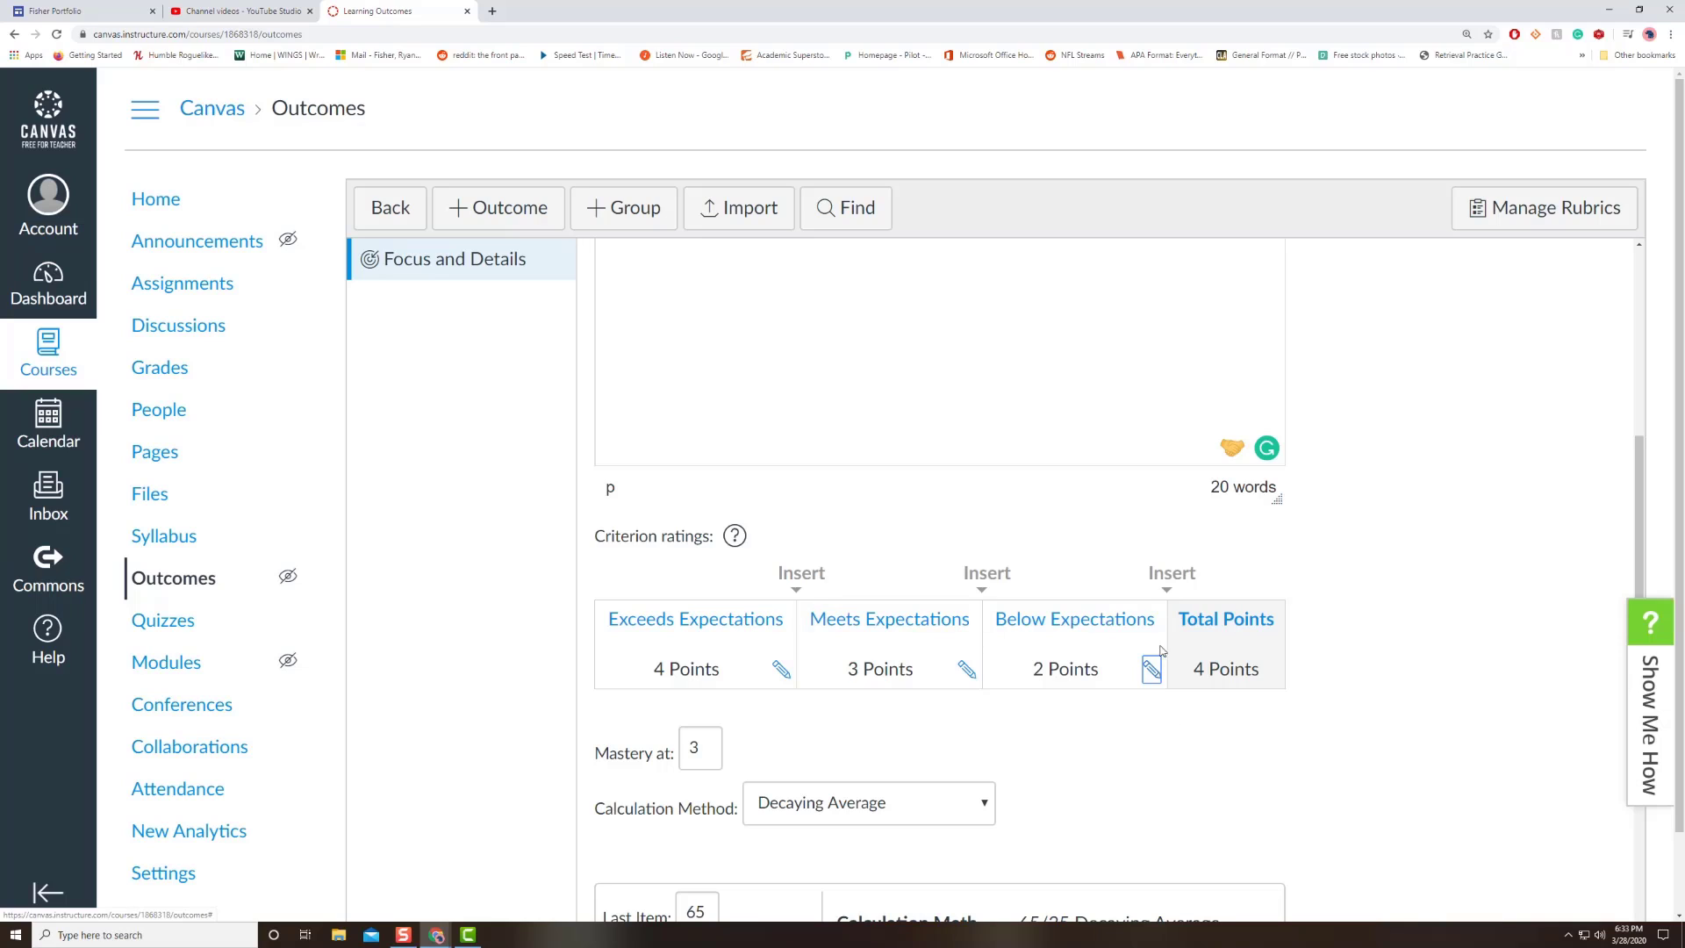
Insert a fourth criterion rating after Below Expectations, named "Well Below Expections" and worth 1 point
{"action": "left_click", "coordinate": [1171, 575]}
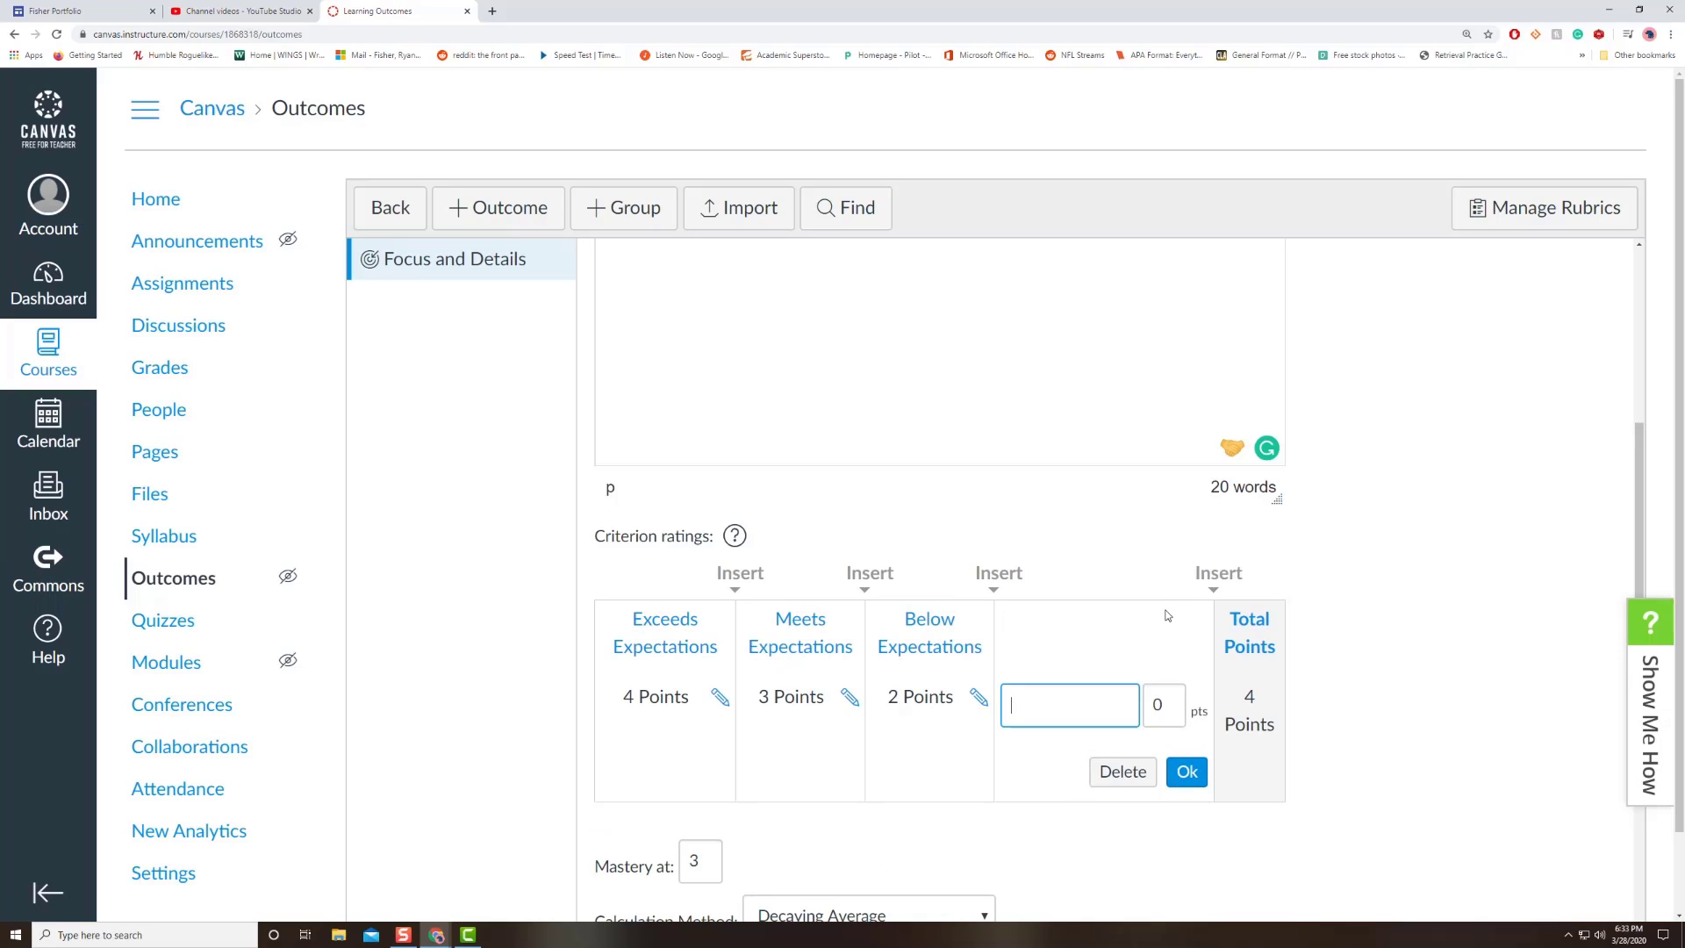
{"action": "left_click", "coordinate": [1152, 711]}
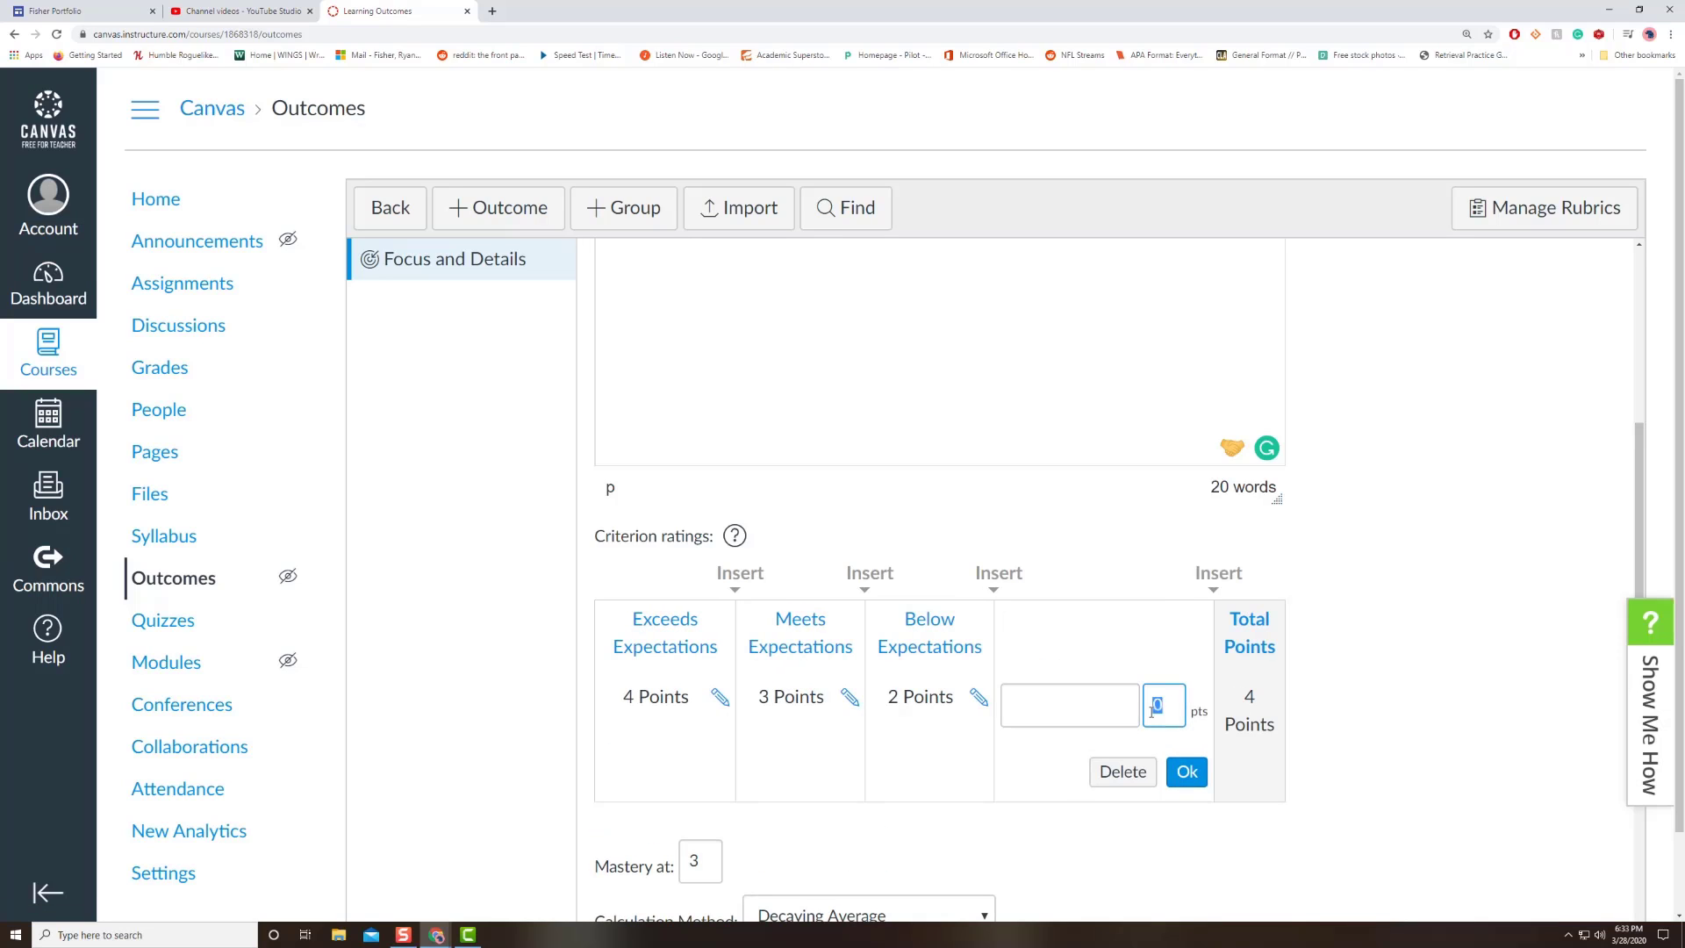
{"action": "type", "text": "1"}
{"action": "left_click", "coordinate": [1073, 703]}
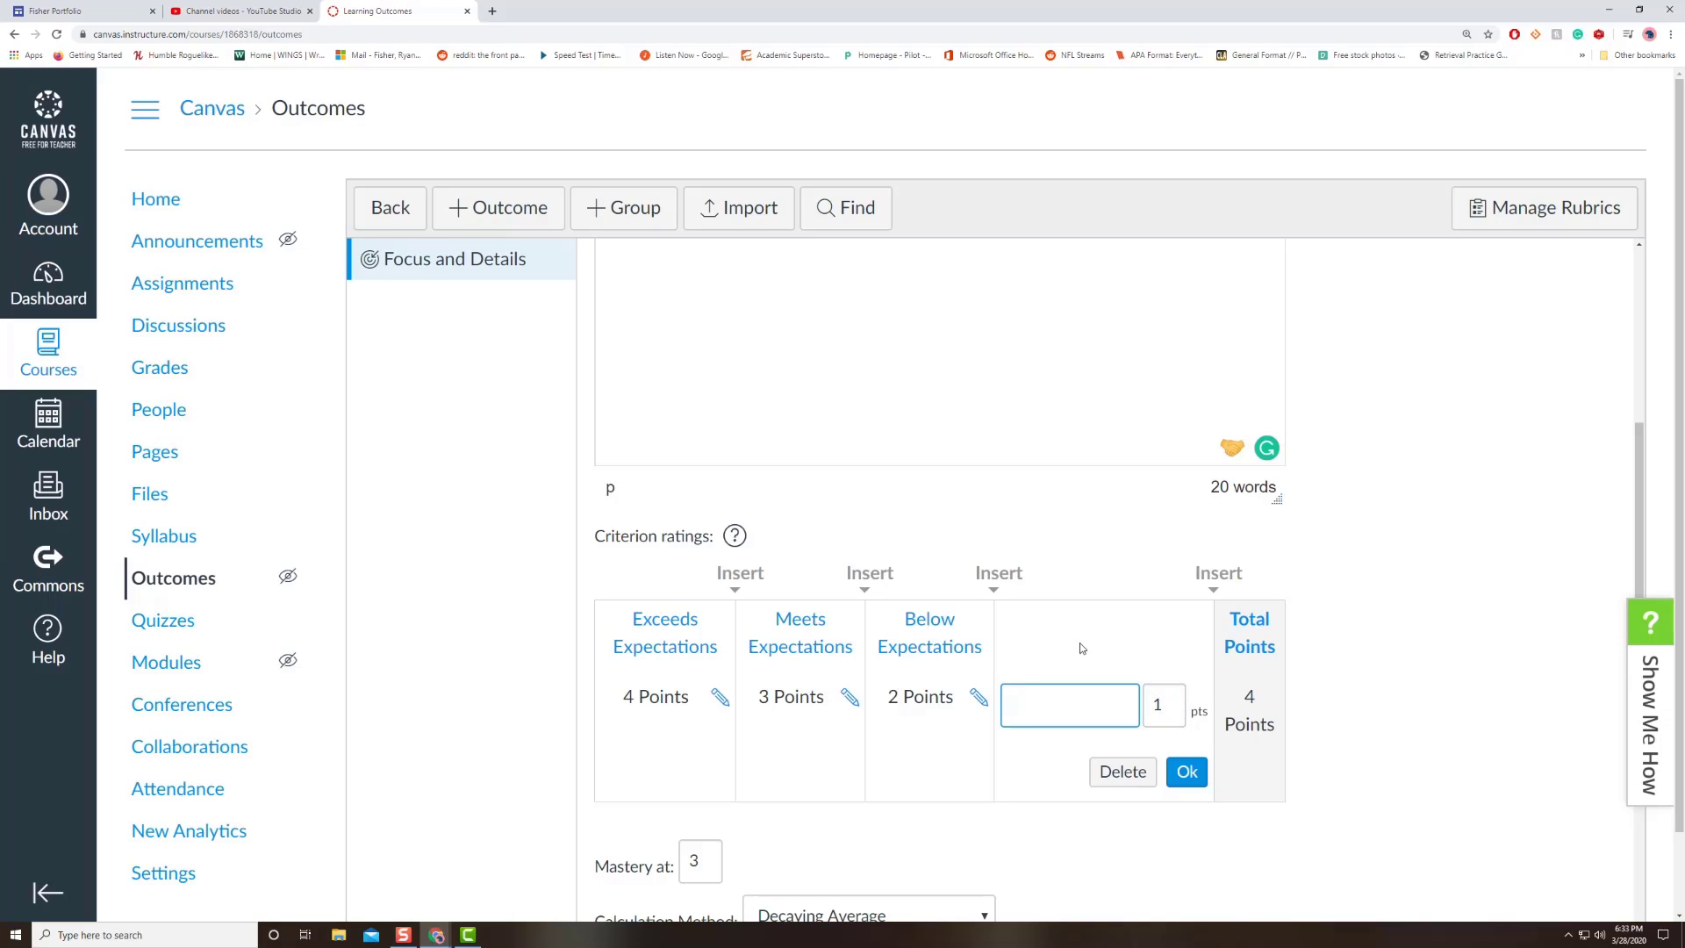
{"action": "type", "text": "Fa"}
{"action": "type", "text": "Well Below E"}
{"action": "type", "text": "xpecti"}
{"action": "type", "text": "ons"}
{"action": "left_click", "coordinate": [1183, 778]}
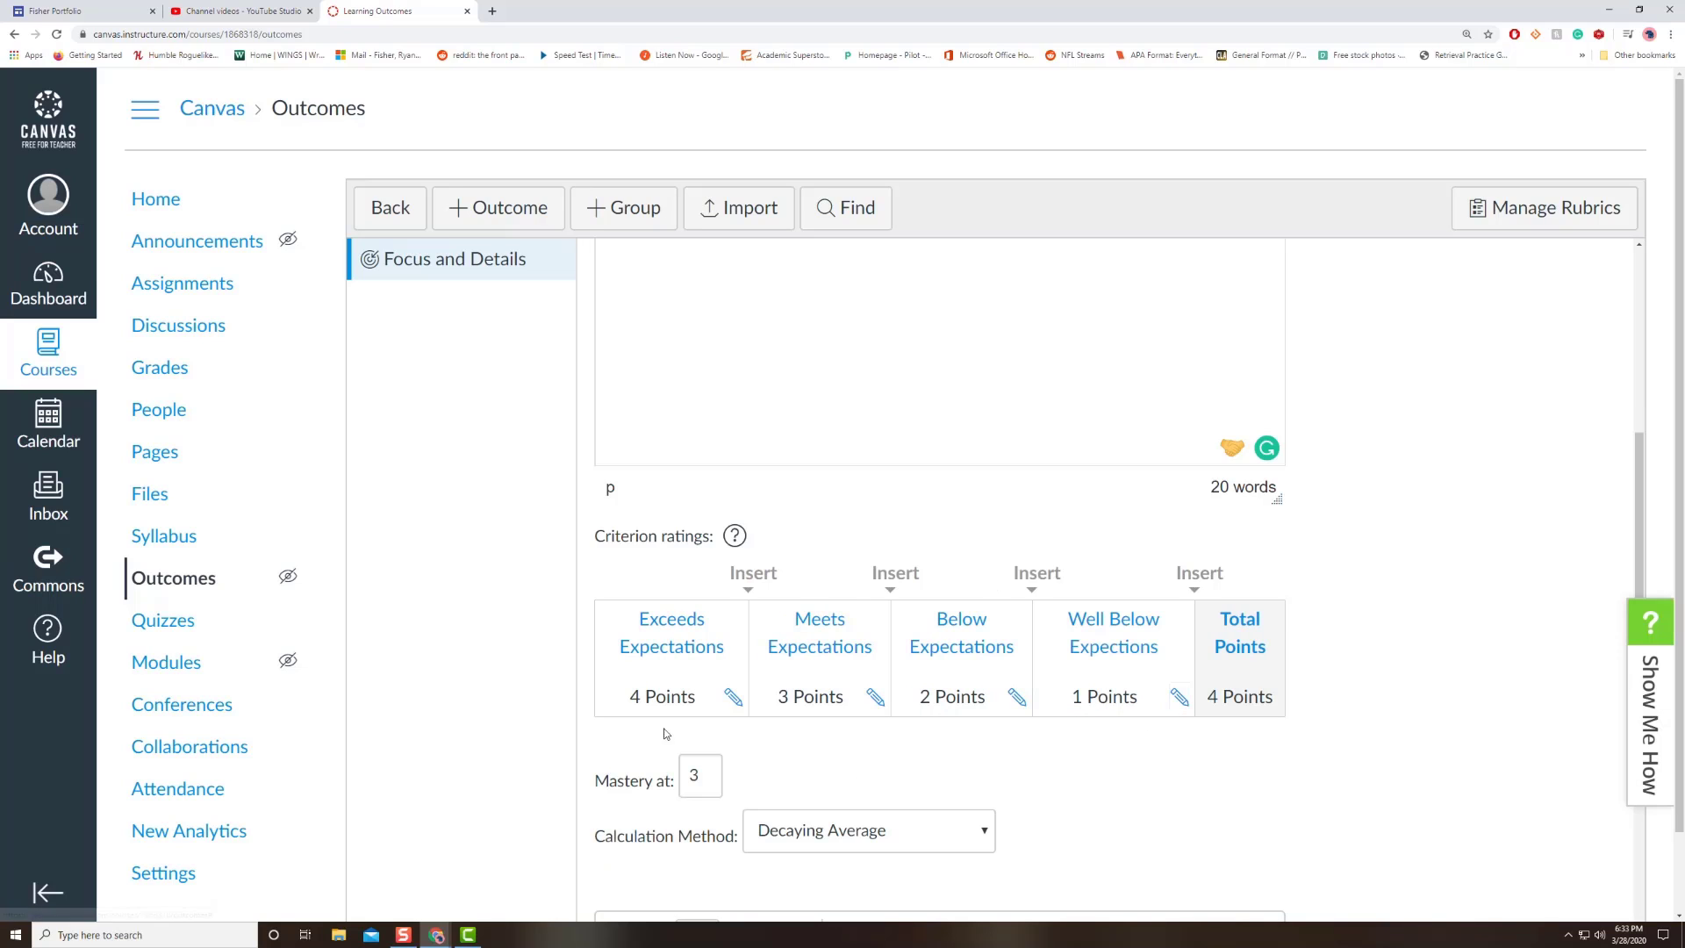
Review the outcome's description, criterion ratings, mastery level and the available calculation methods with the Decaying Average example
{"action": "scroll", "coordinate": [1285, 698], "scroll_direction": "up", "scroll_amount": 4}
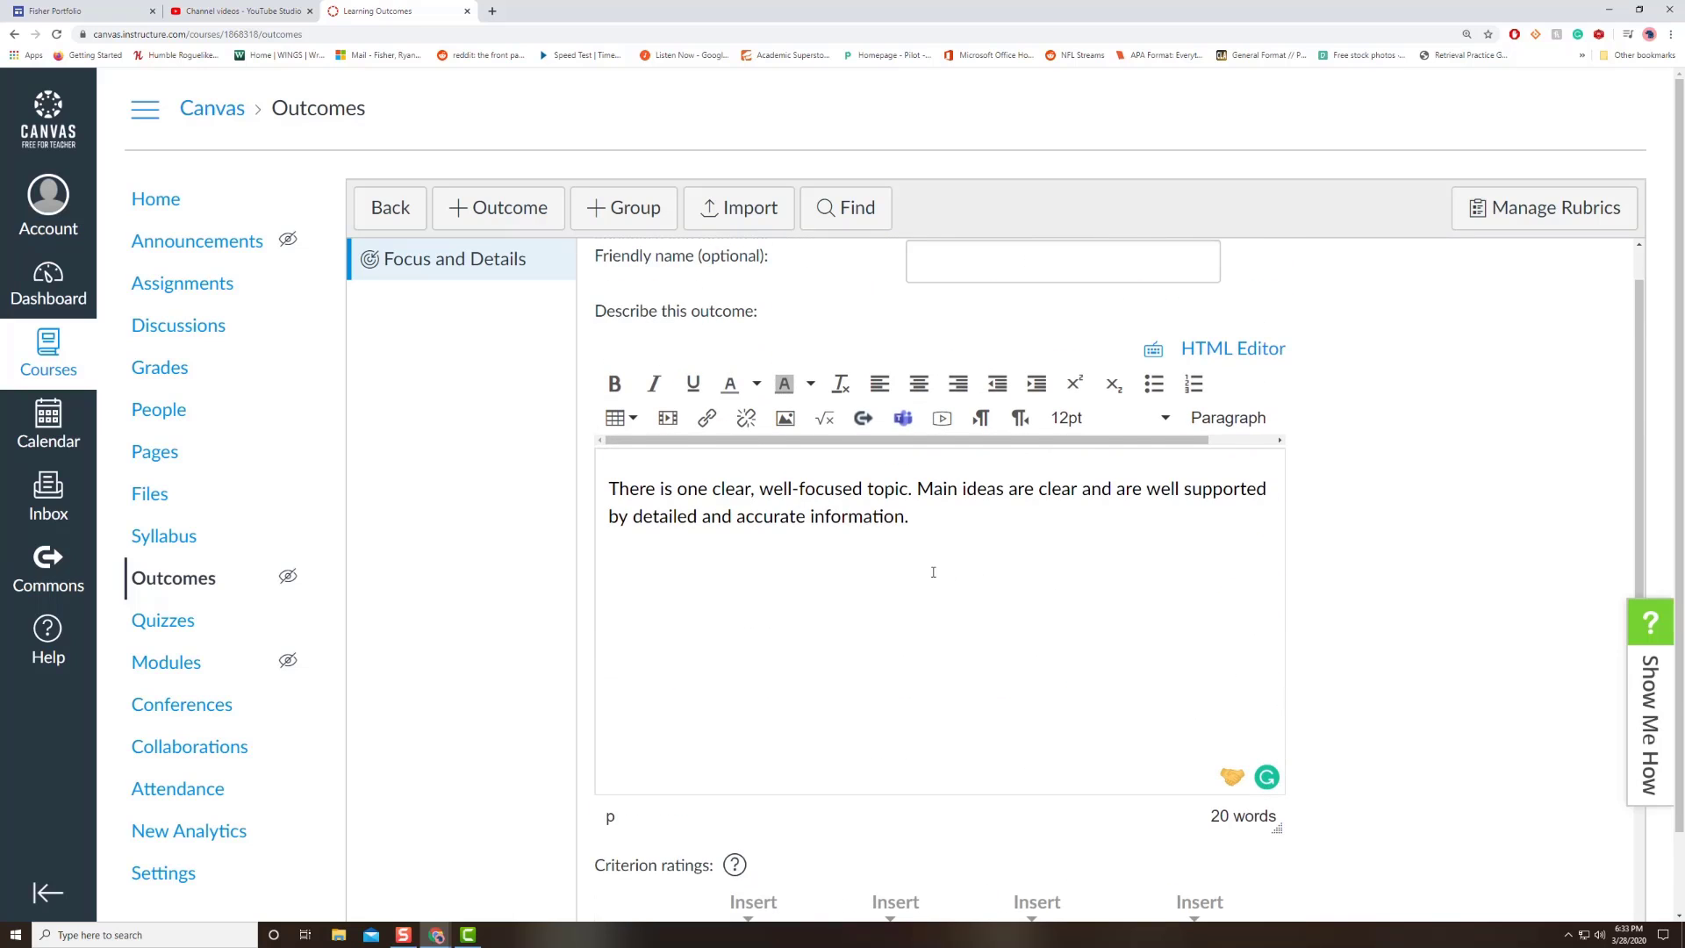
{"action": "scroll", "coordinate": [933, 571], "scroll_direction": "down", "scroll_amount": 2}
{"action": "scroll", "coordinate": [933, 572], "scroll_direction": "up", "scroll_amount": 3}
{"action": "scroll", "coordinate": [933, 571], "scroll_direction": "down", "scroll_amount": 4}
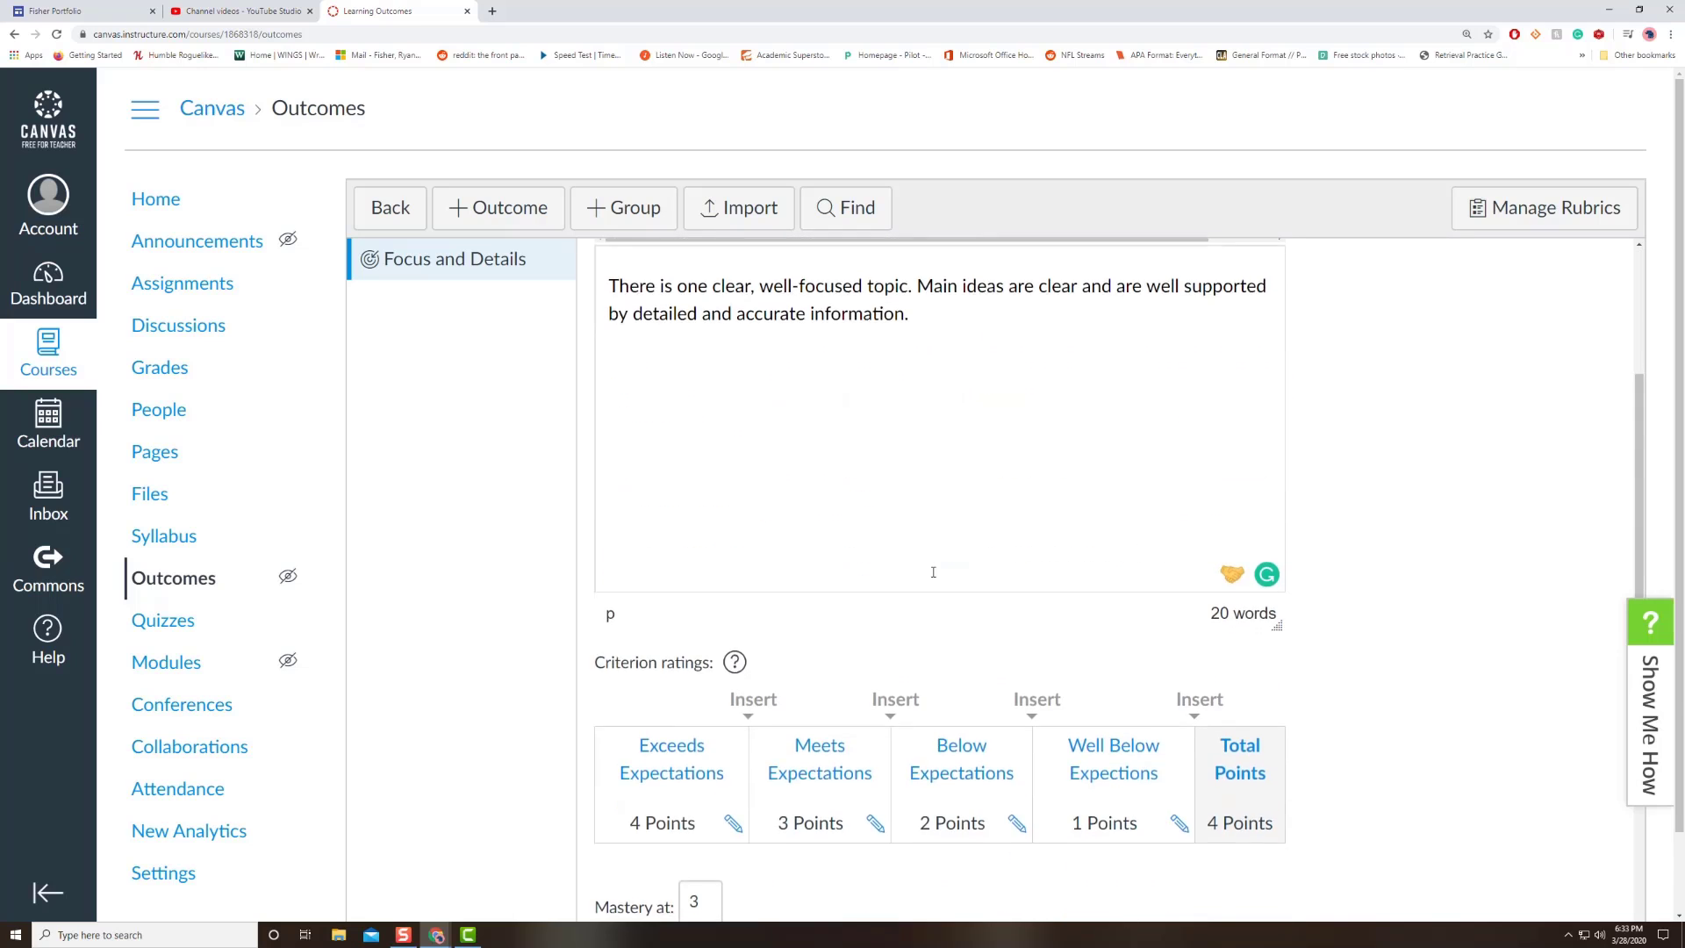
{"action": "scroll", "coordinate": [933, 571], "scroll_direction": "down", "scroll_amount": 2}
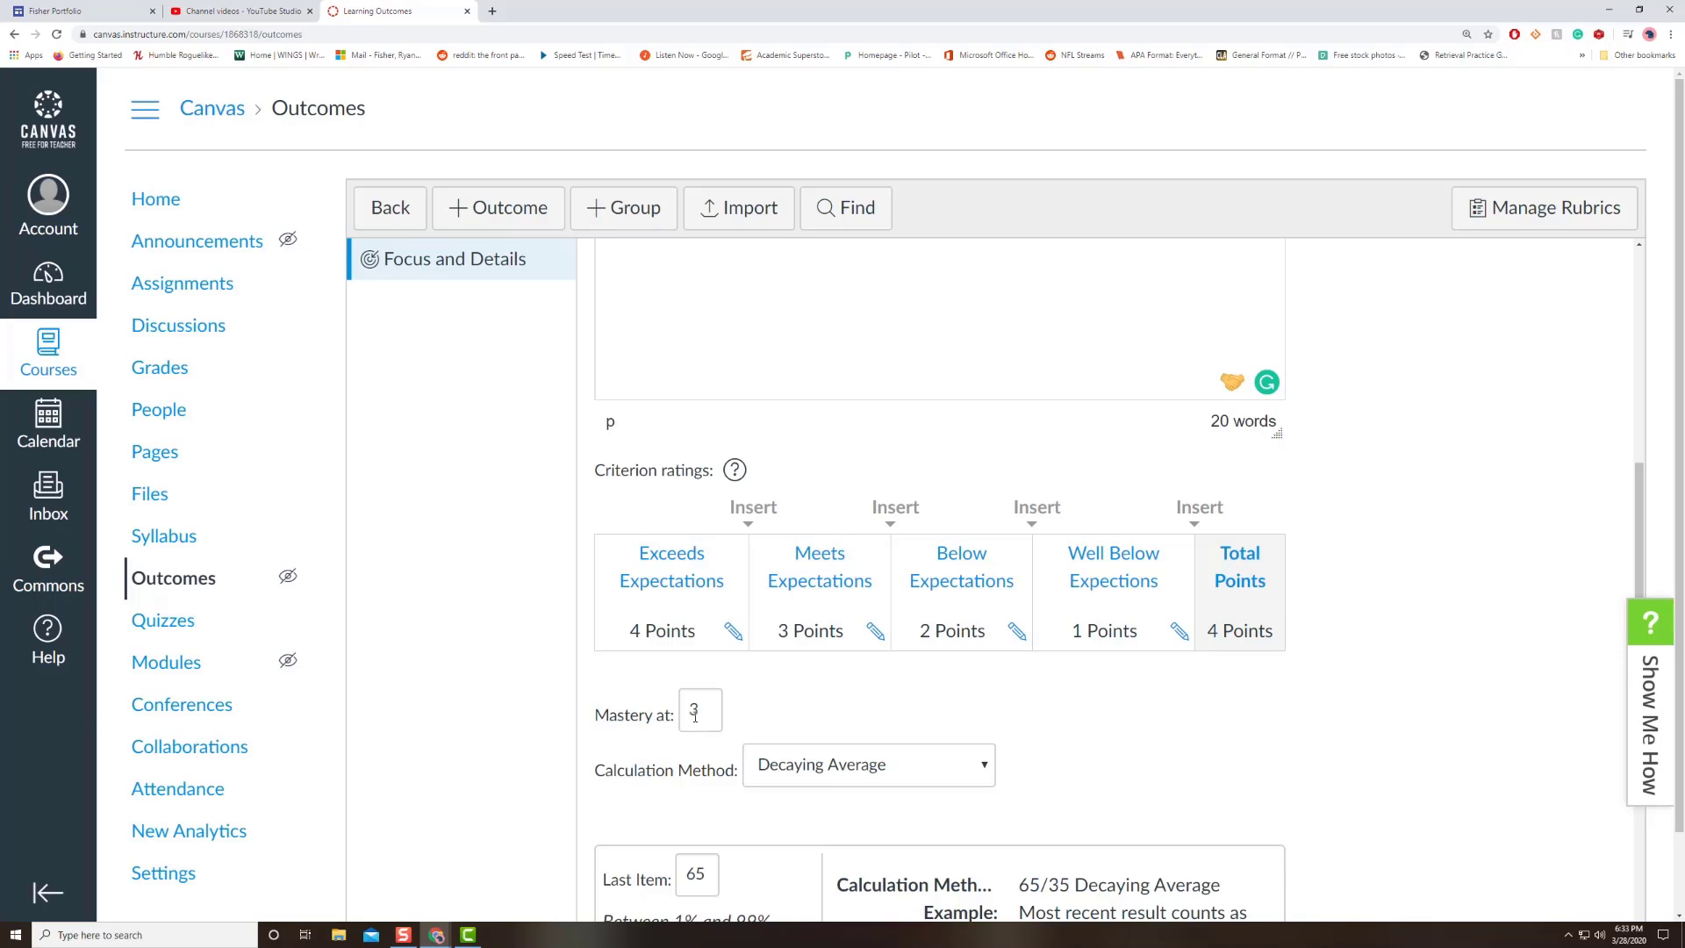
{"action": "scroll", "coordinate": [905, 694], "scroll_direction": "down", "scroll_amount": 3}
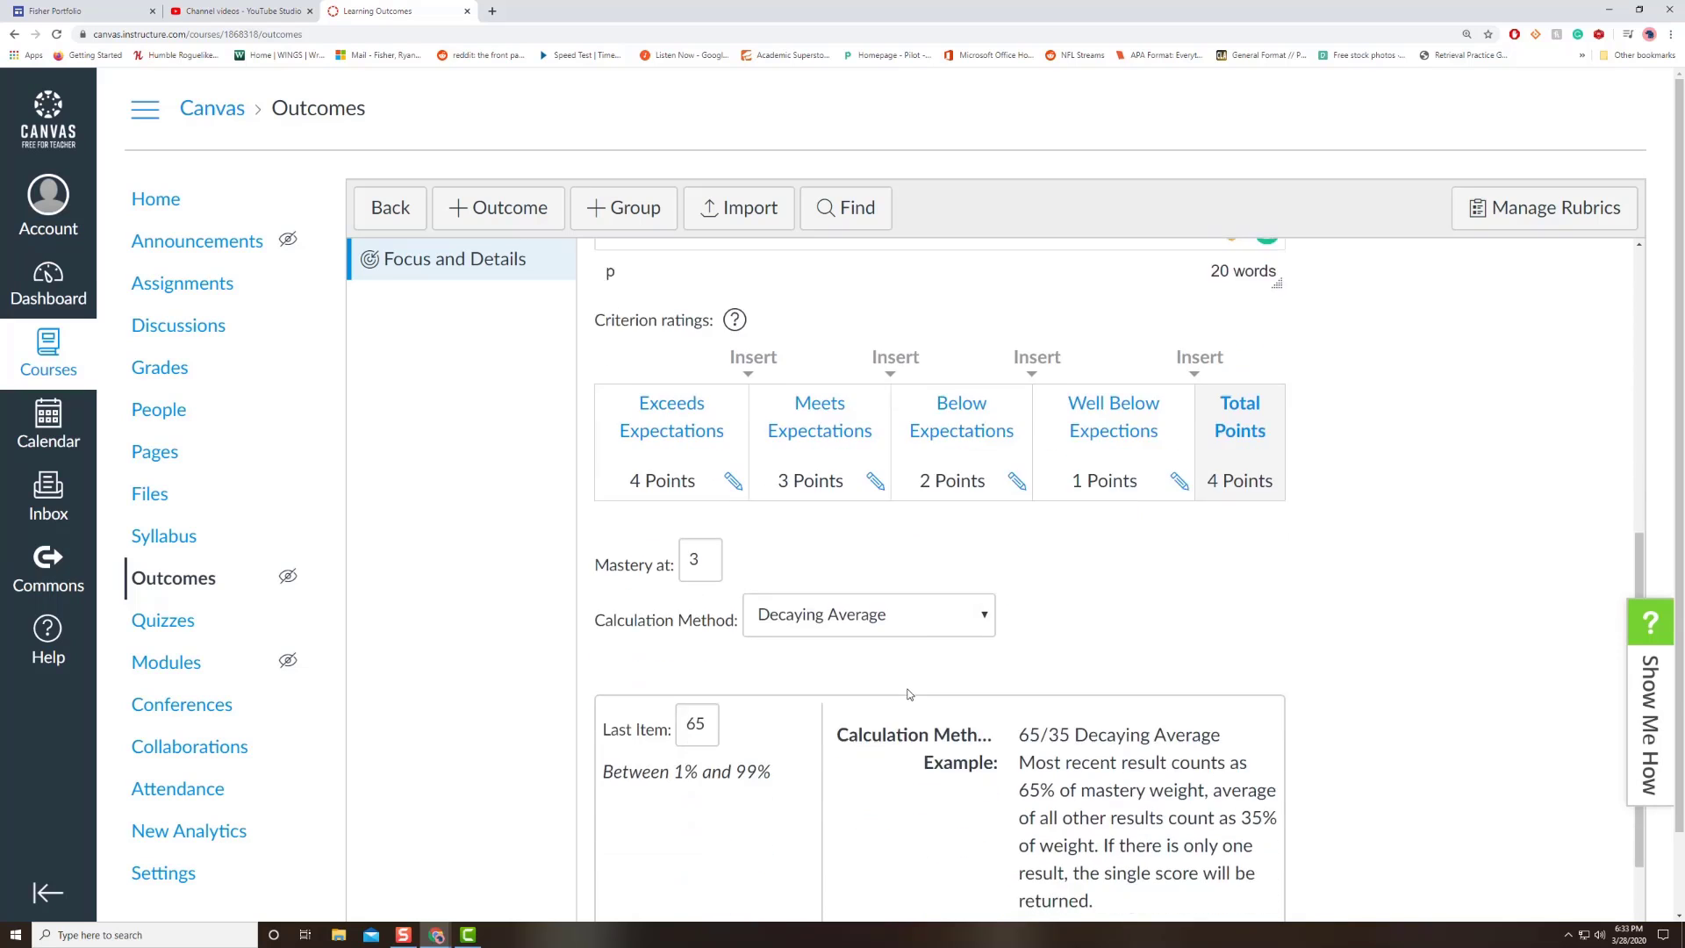
{"action": "left_click", "coordinate": [971, 512]}
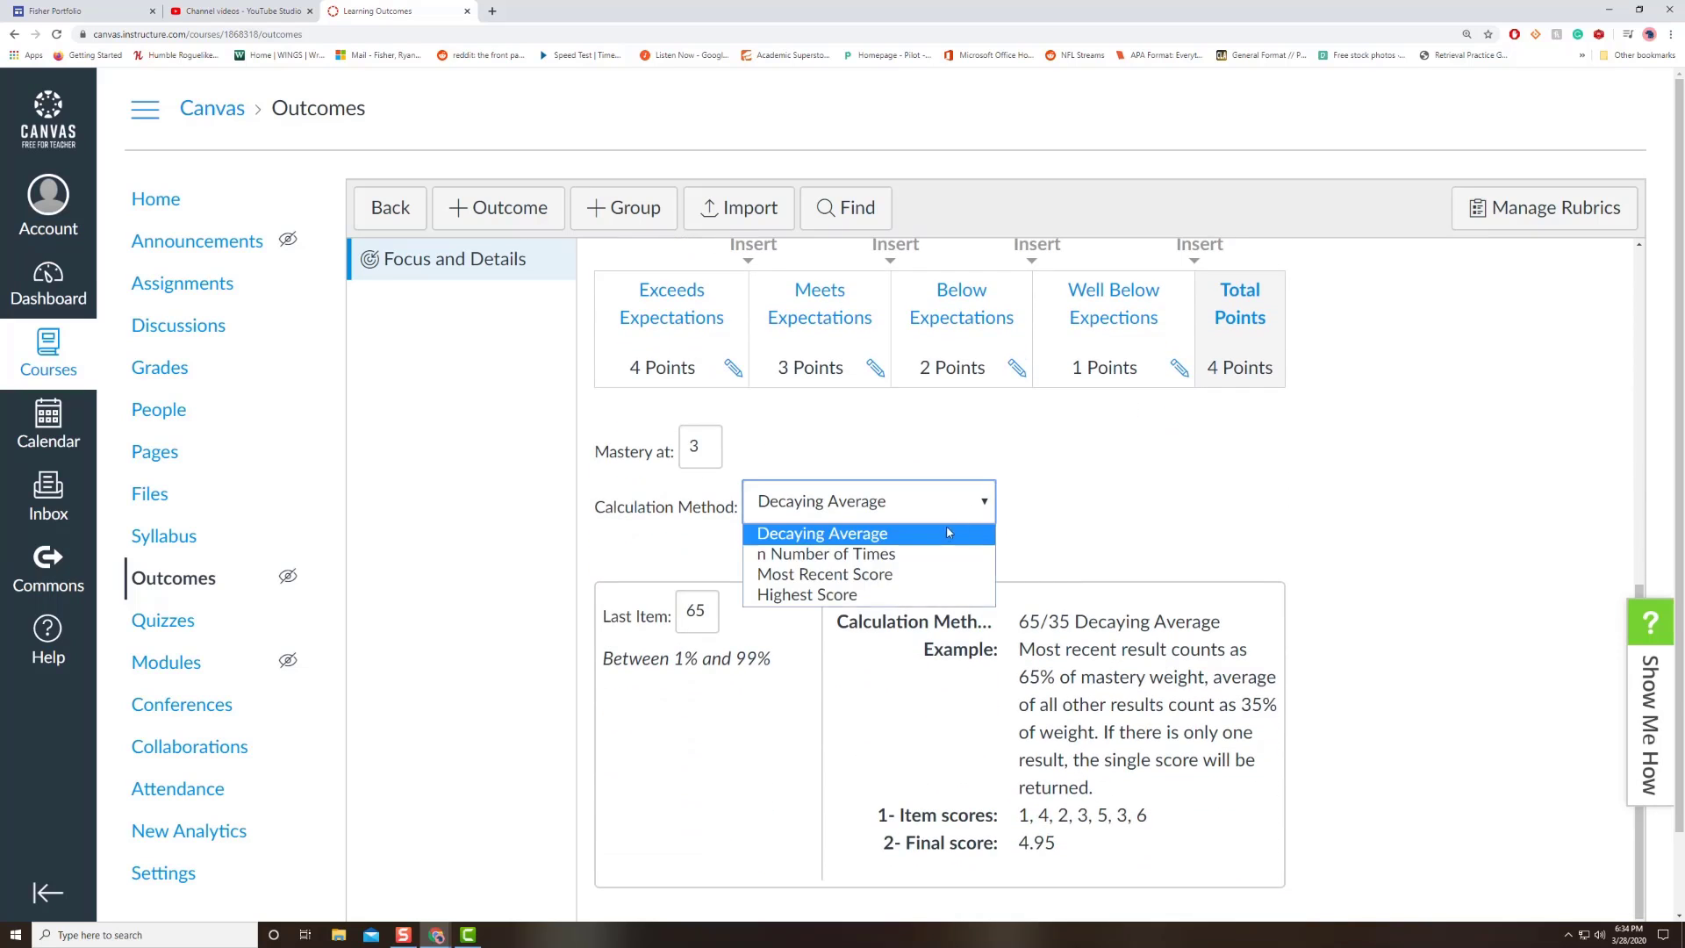
{"action": "left_click", "coordinate": [1088, 519]}
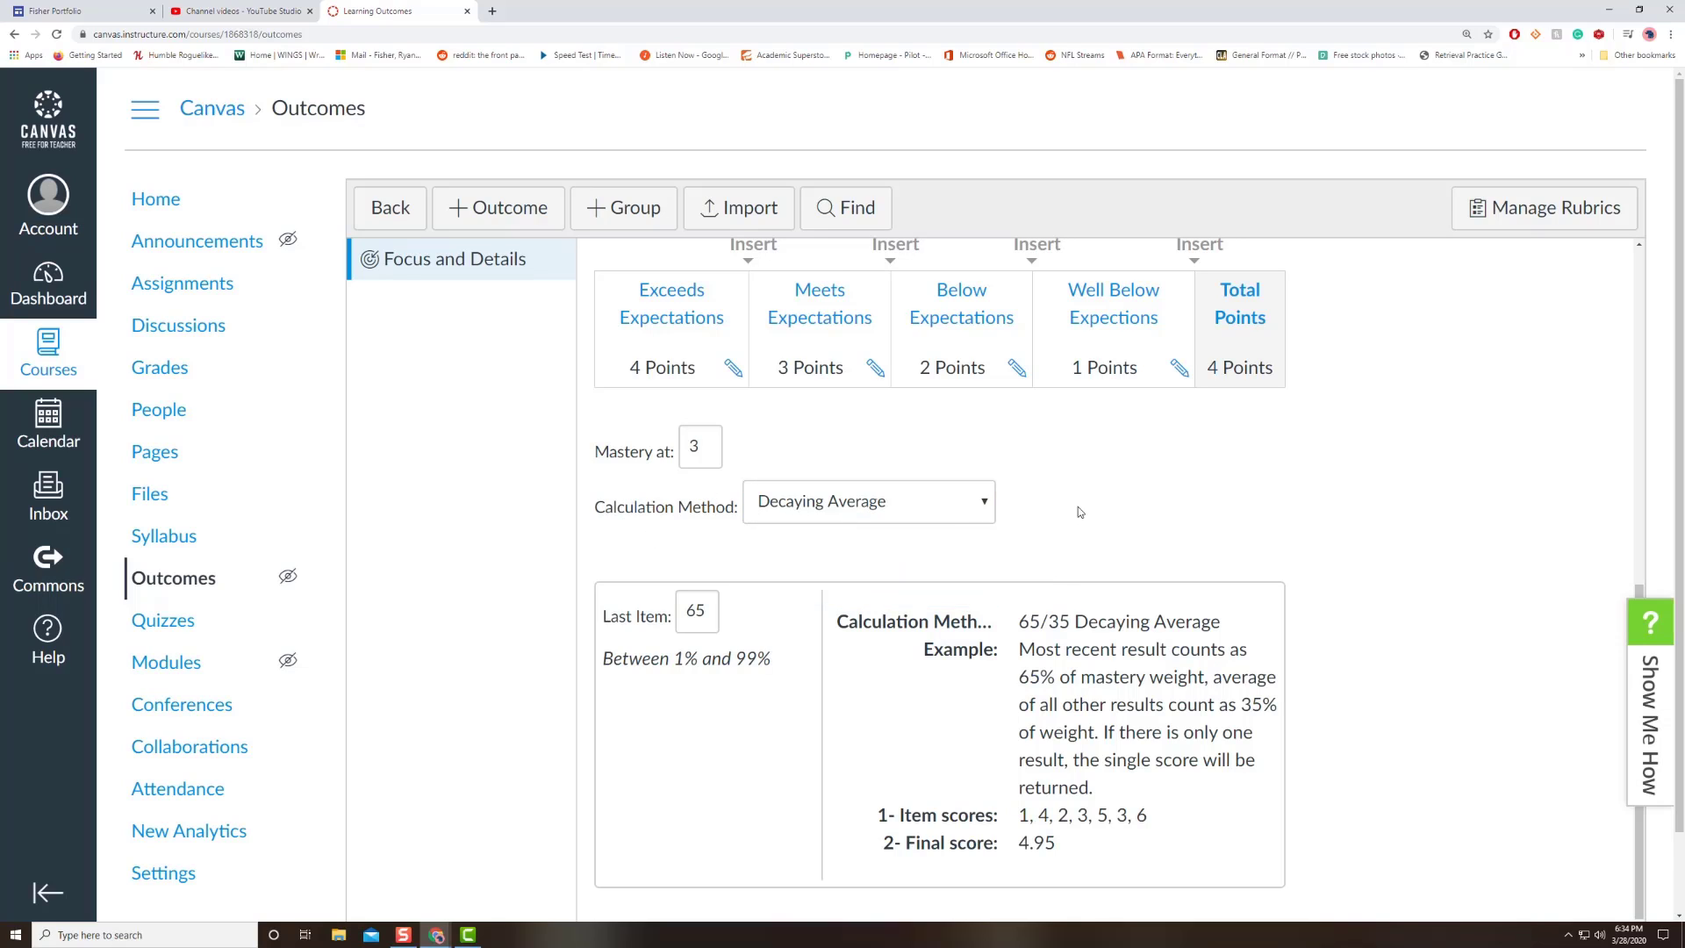
{"action": "scroll", "coordinate": [1110, 505], "scroll_direction": "down", "scroll_amount": 1}
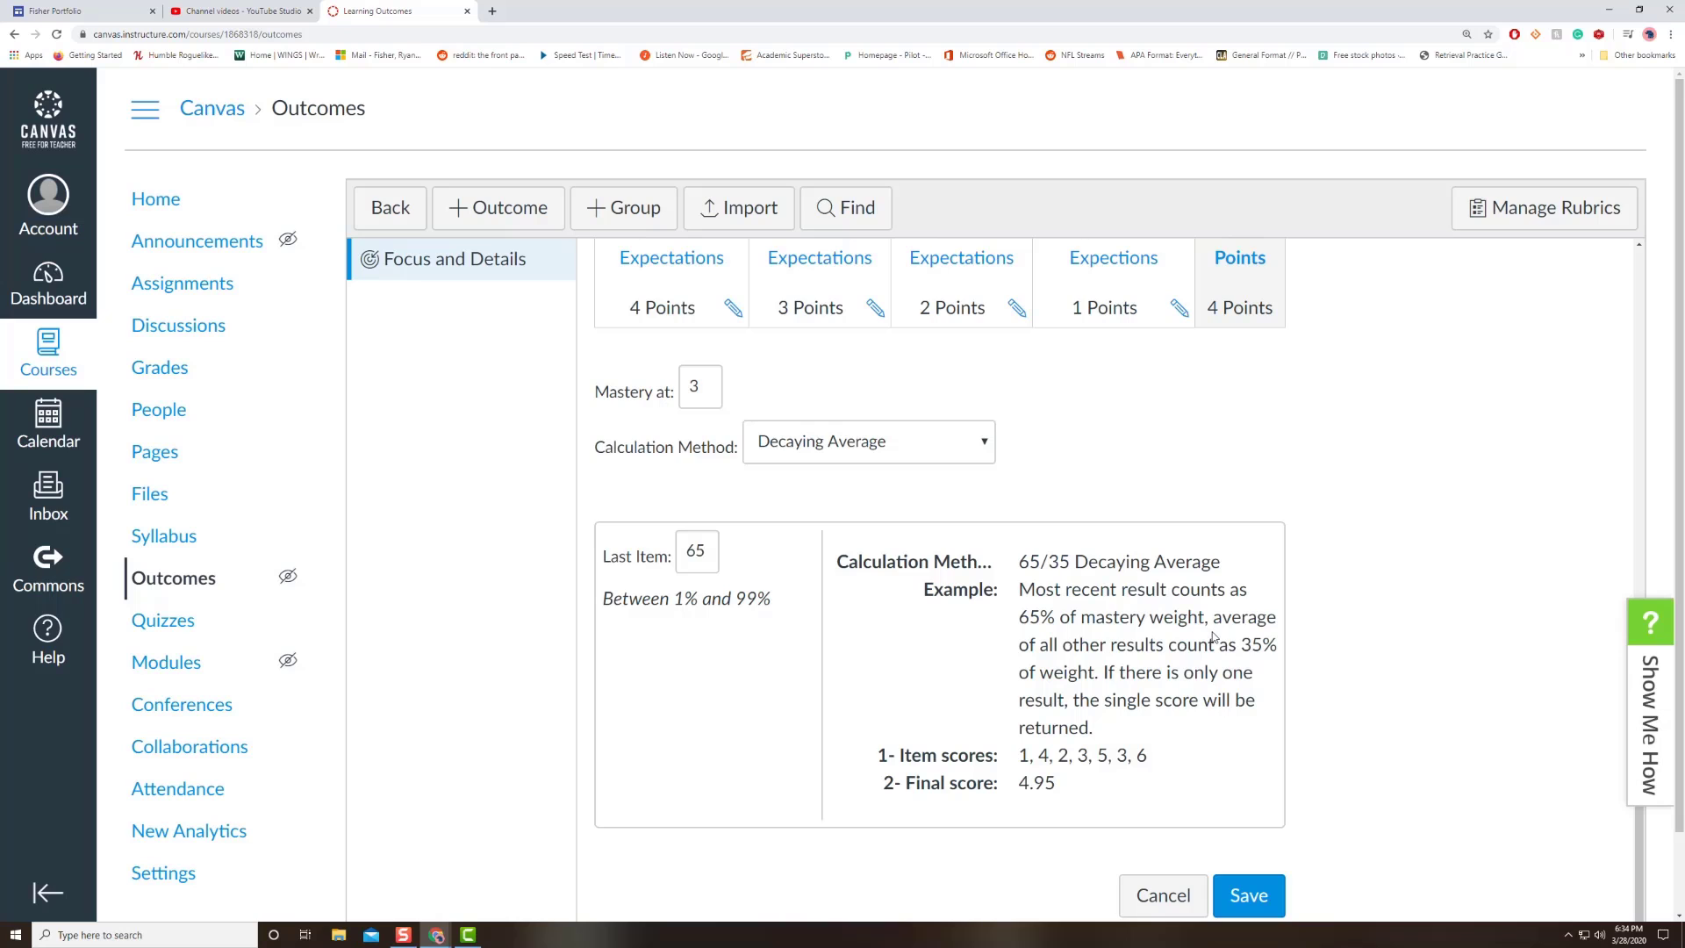
{"action": "scroll", "coordinate": [1215, 636], "scroll_direction": "up", "scroll_amount": 10}
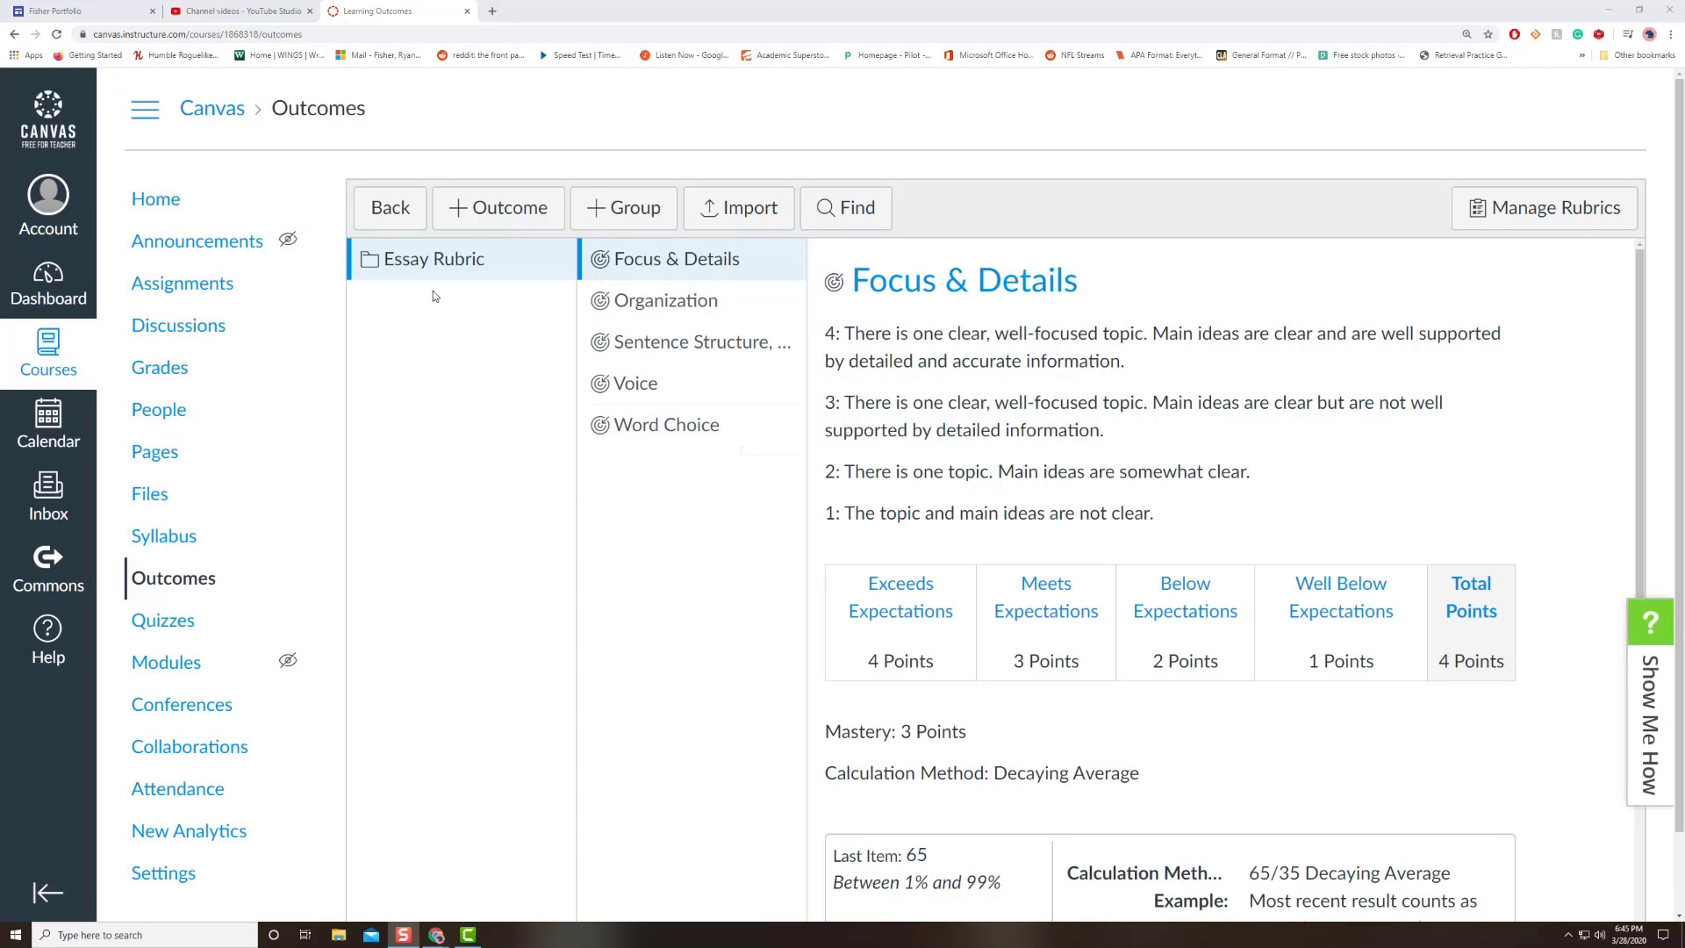
Open the form for a new outcome group and go back to the Essay Rubric group without creating one
{"action": "left_click", "coordinate": [646, 224]}
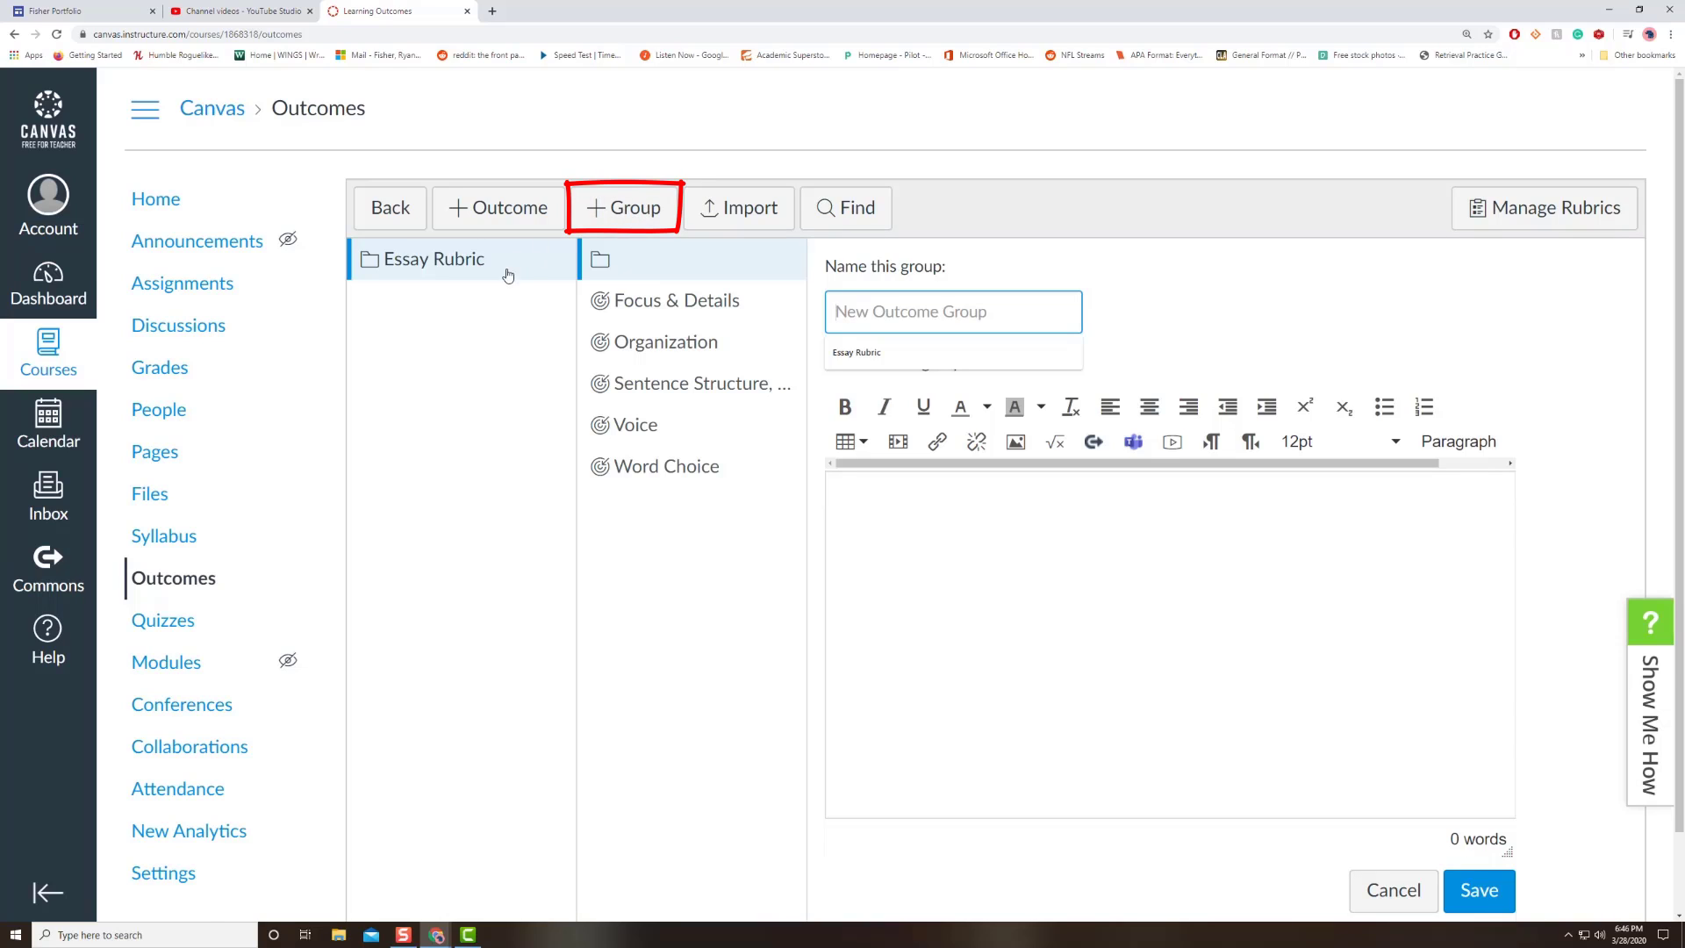
{"action": "left_click", "coordinate": [420, 219]}
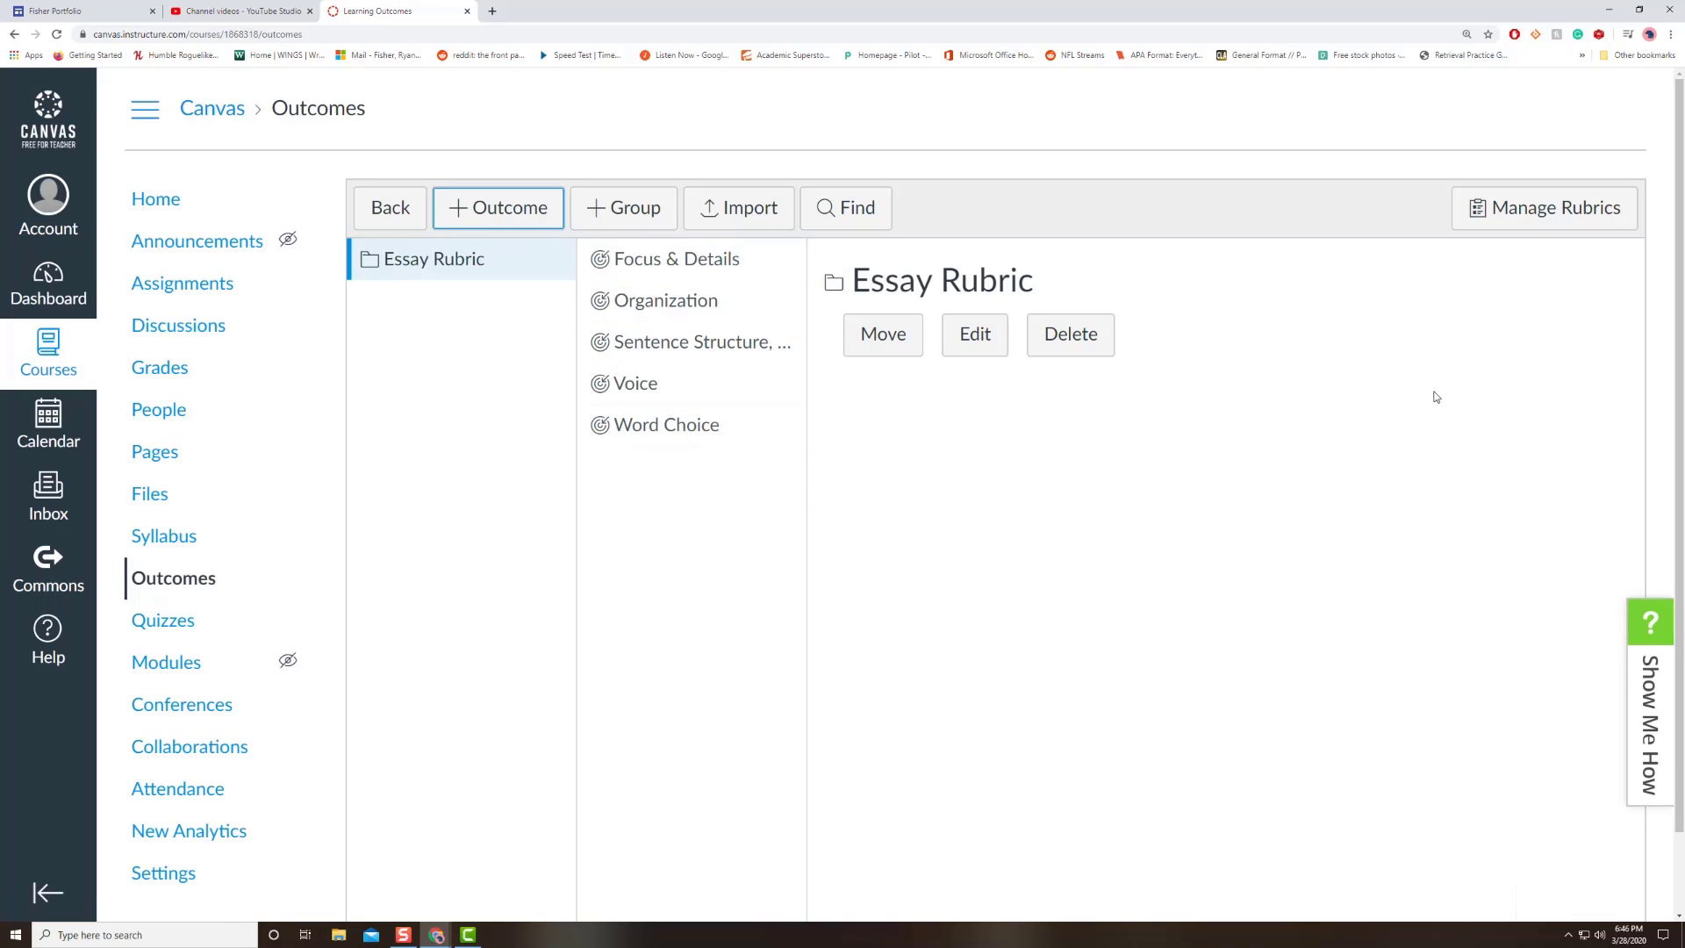
Start a new rubric in the course's rubric management and title it "Essay Rubric"
{"action": "left_click", "coordinate": [1568, 215]}
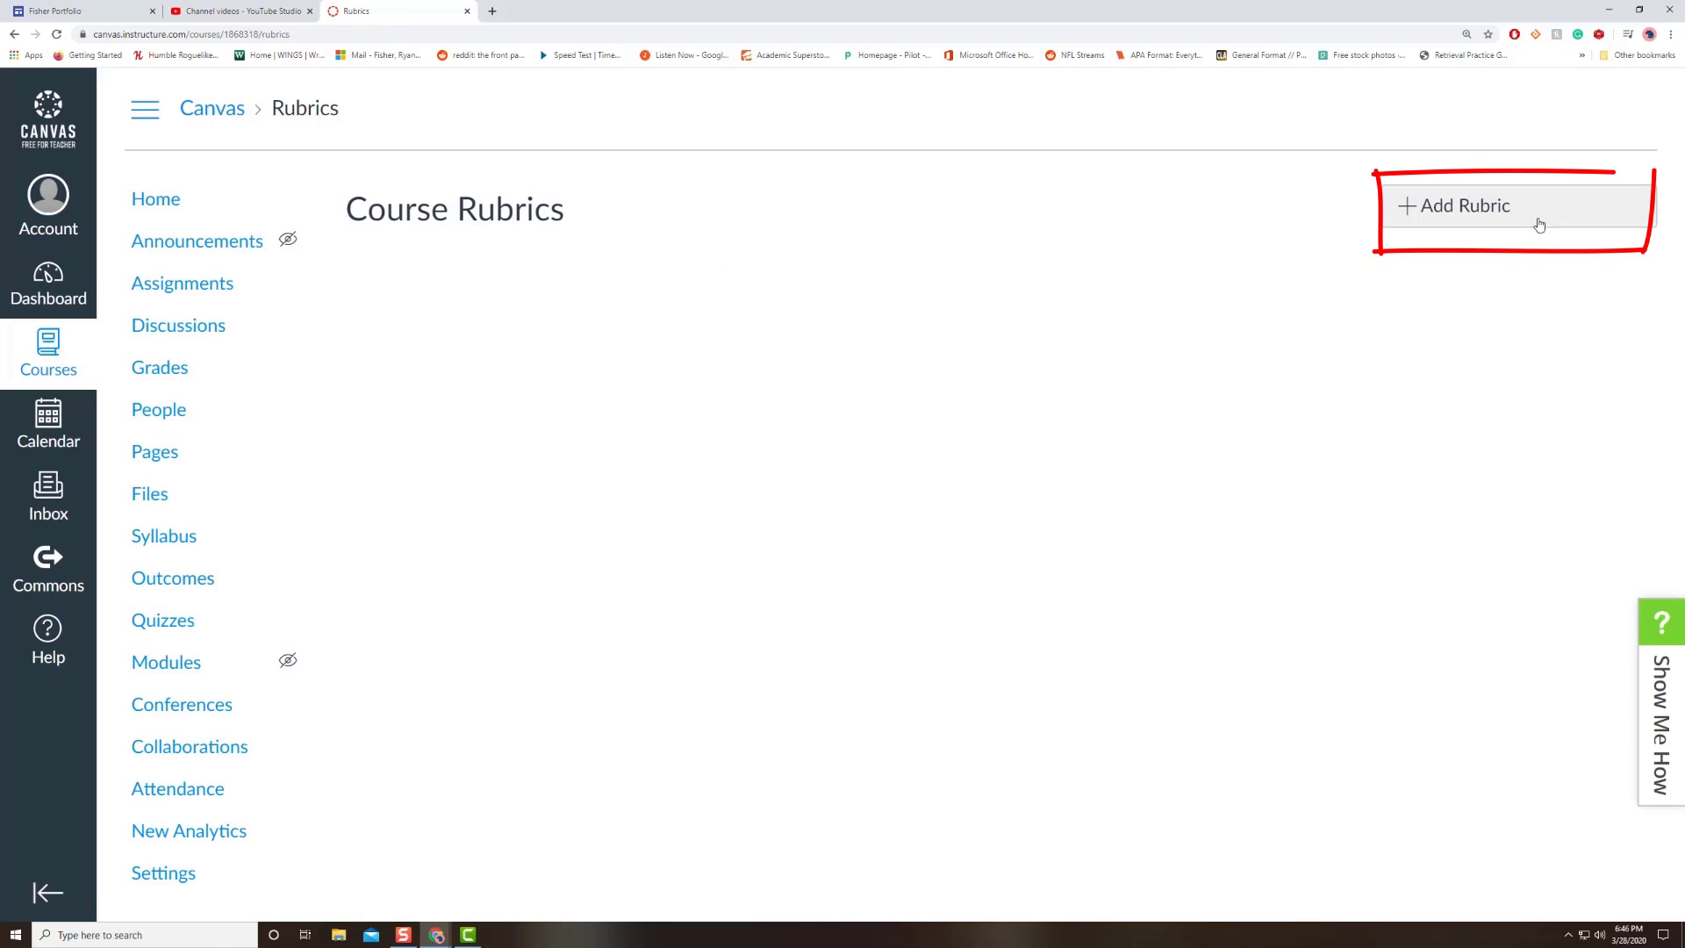
{"action": "left_click", "coordinate": [1475, 211]}
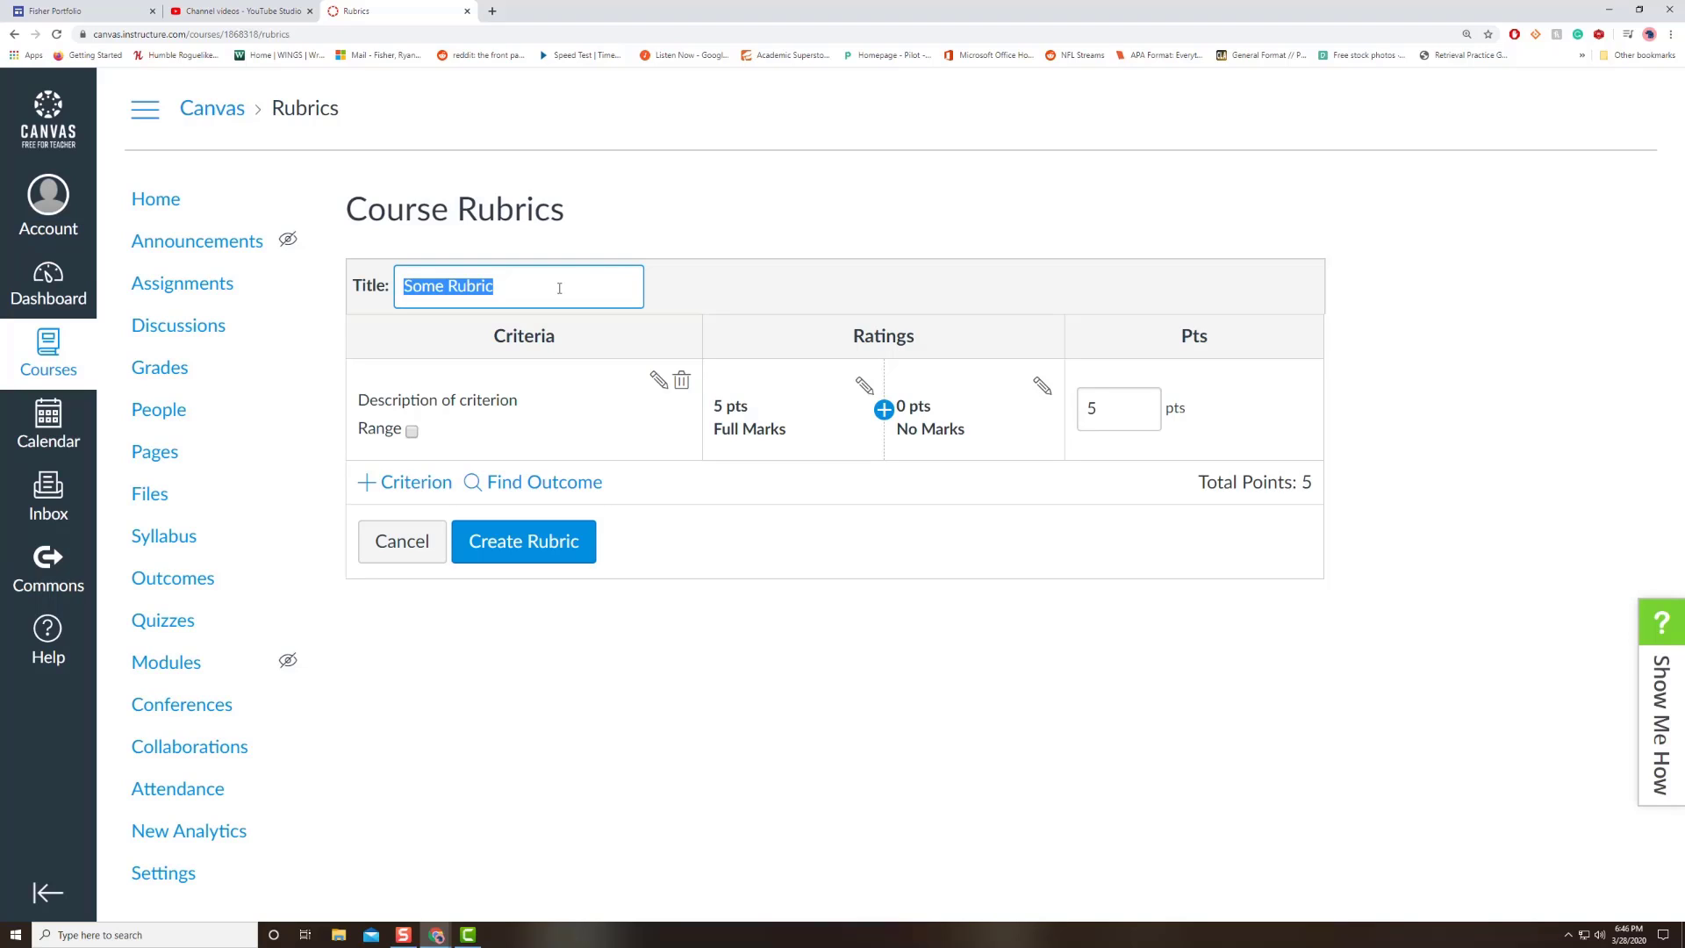
{"action": "type", "text": "Essay"}
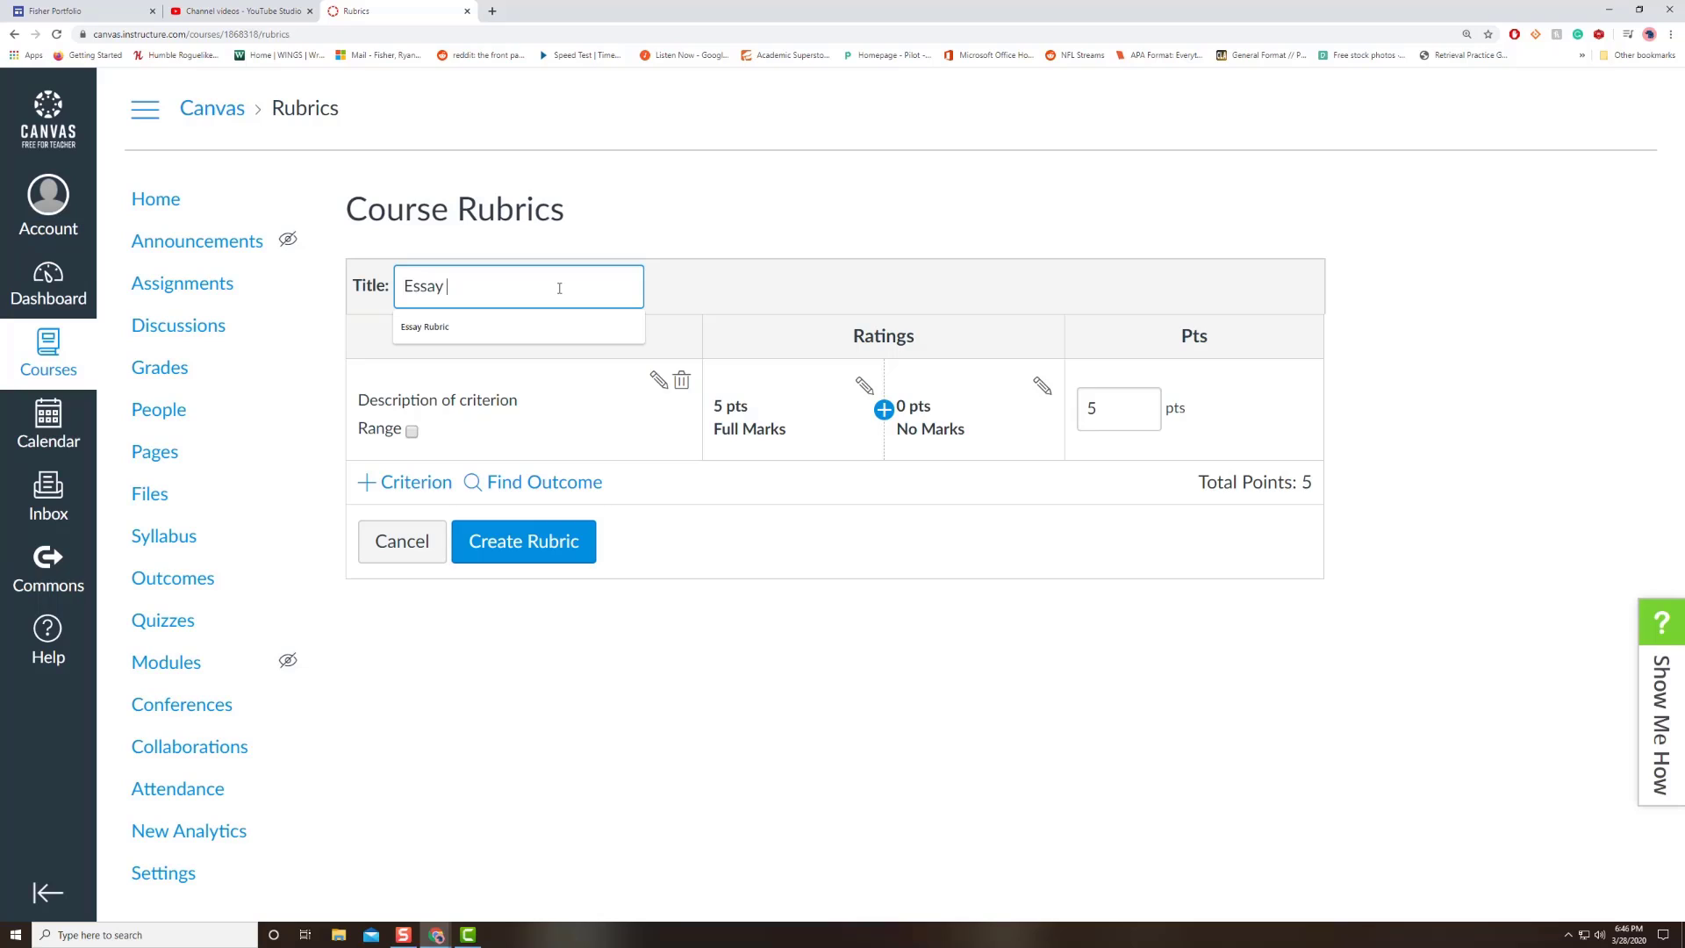
{"action": "type", "text": " Rubric"}
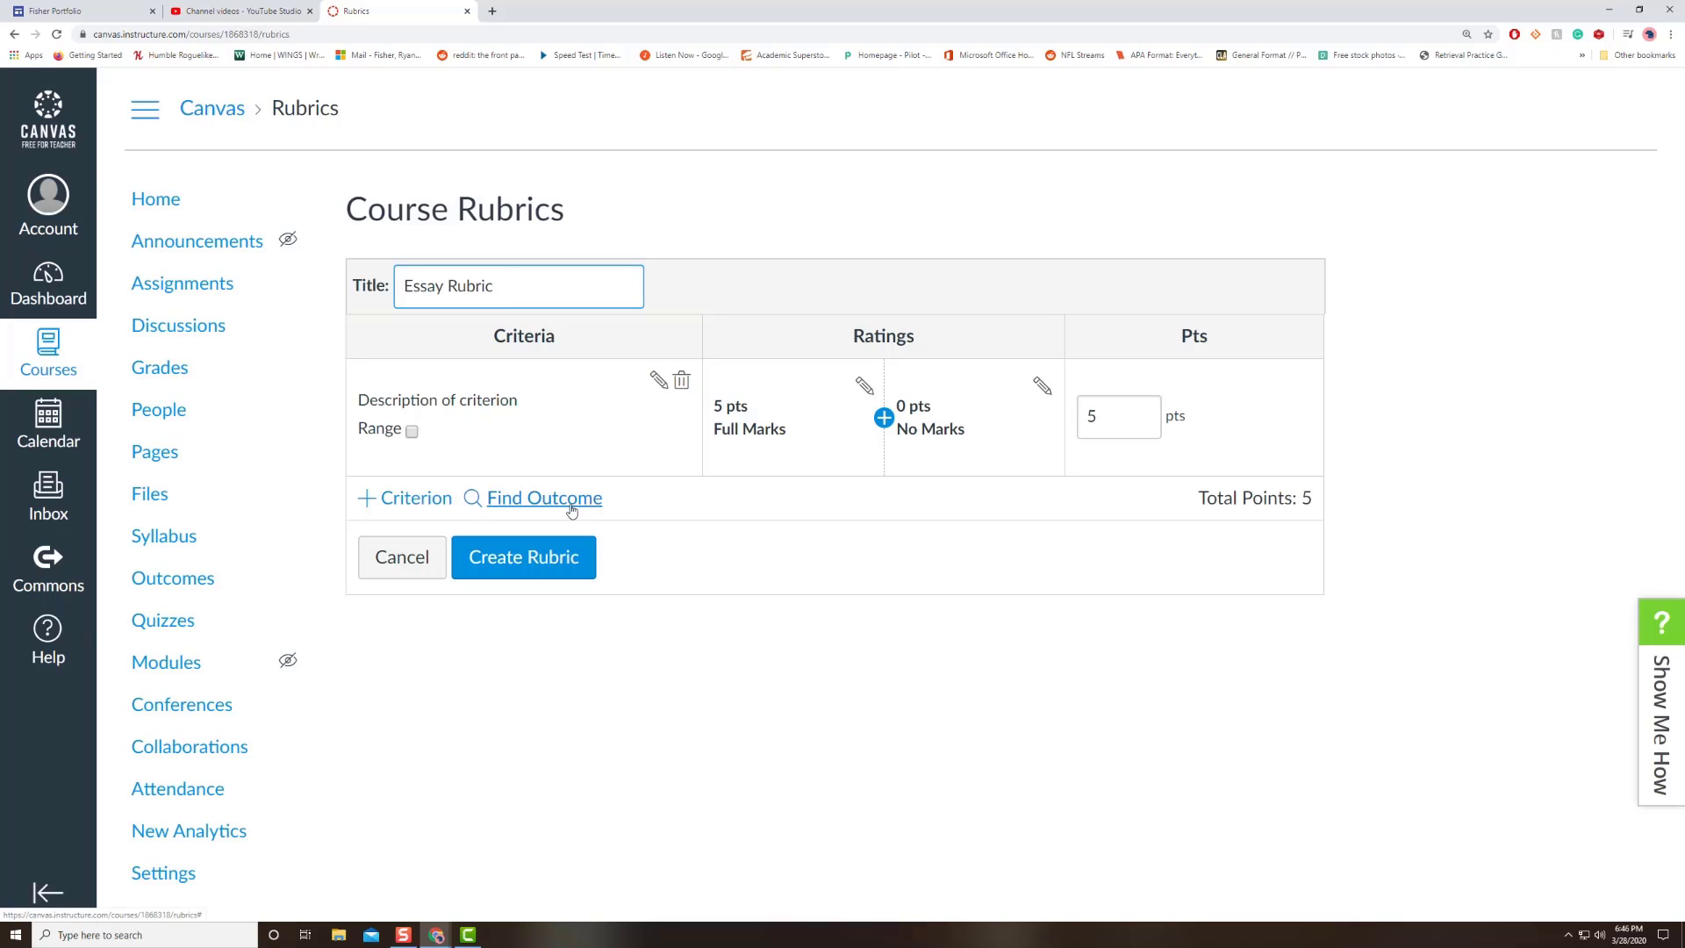
Import the Focus & Details outcome into the rubric as a scoring criterion and delete the default placeholder criterion
{"action": "left_click", "coordinate": [544, 498]}
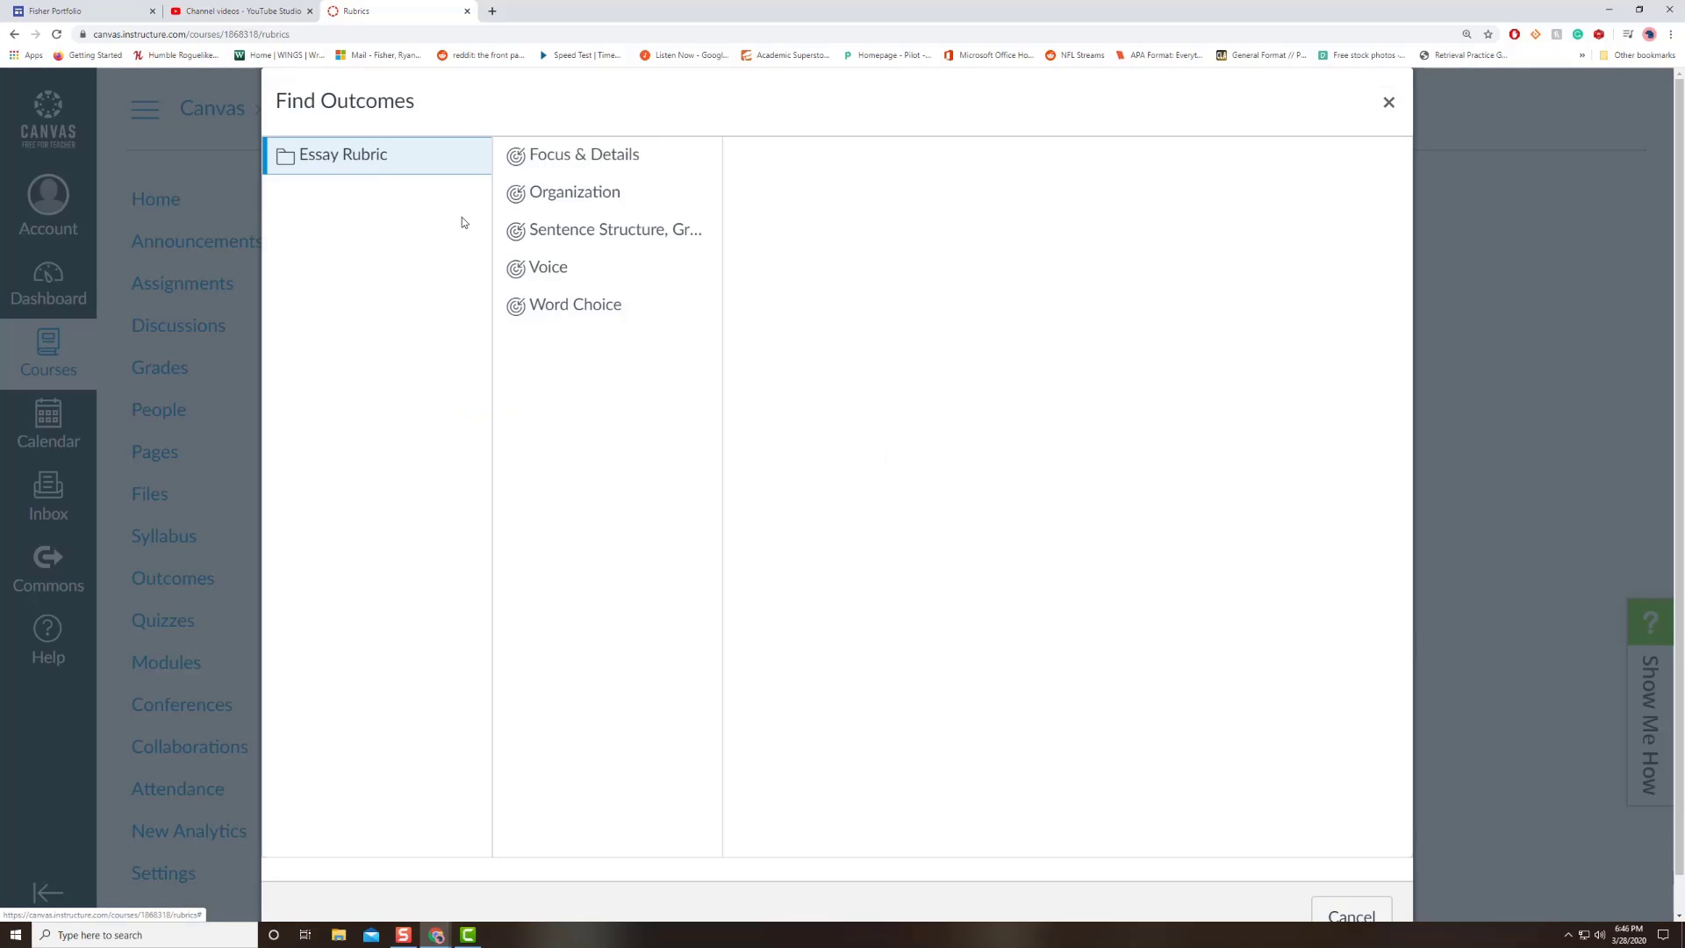
{"action": "left_click", "coordinate": [671, 161]}
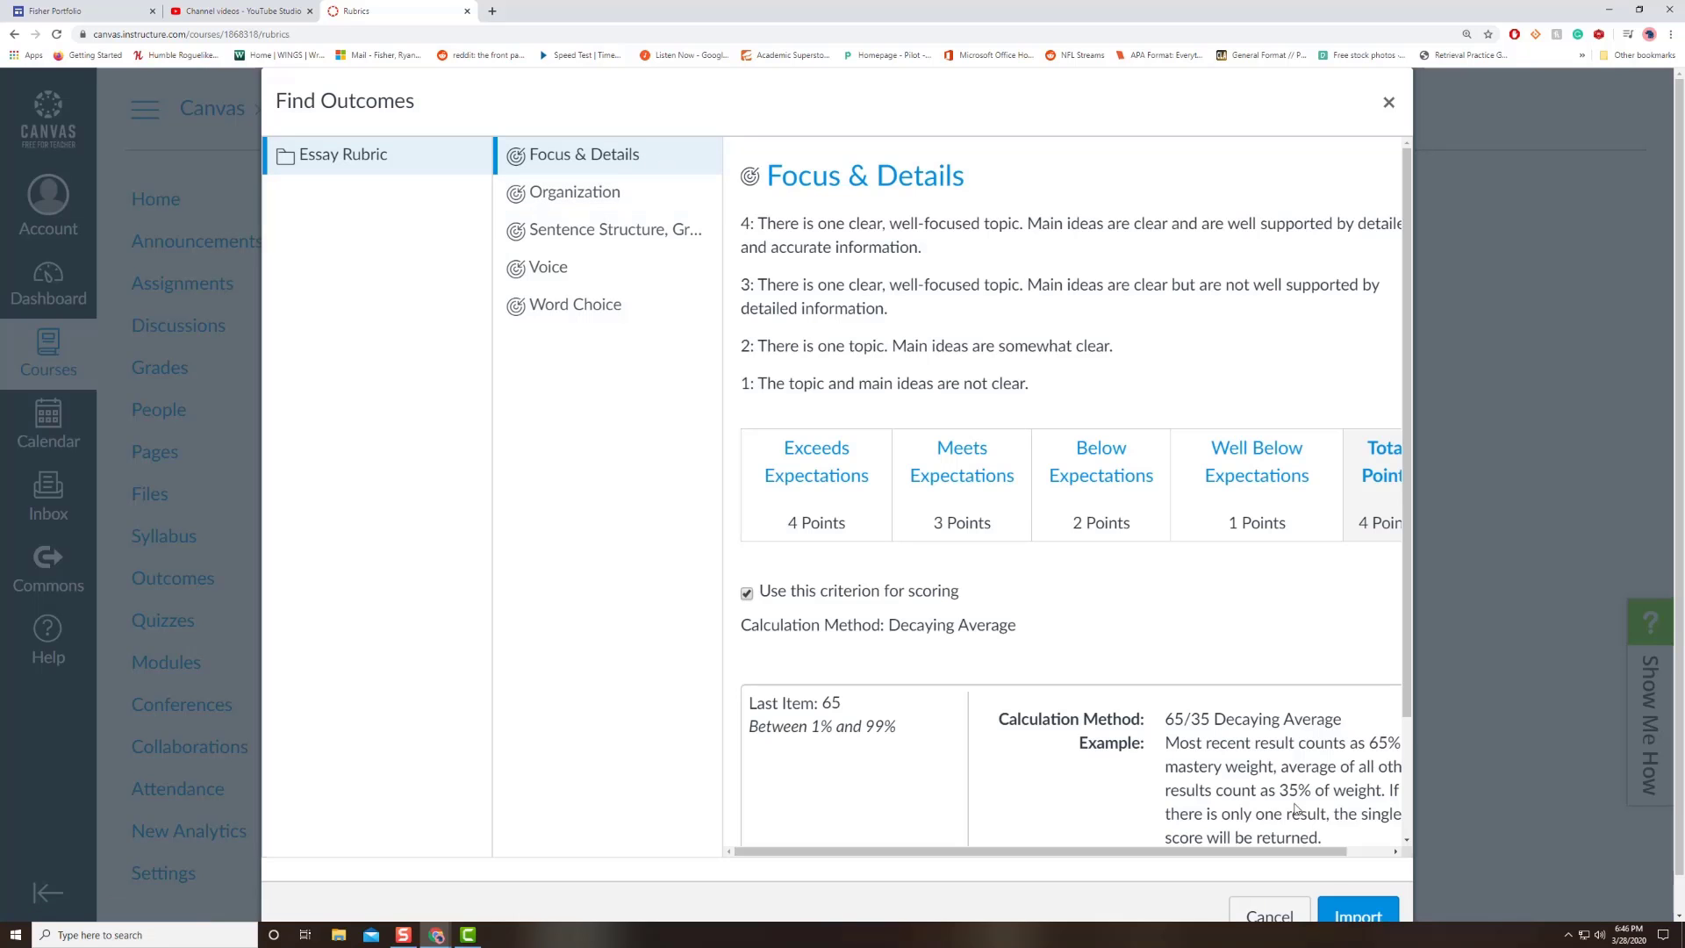
{"action": "left_click", "coordinate": [1356, 917]}
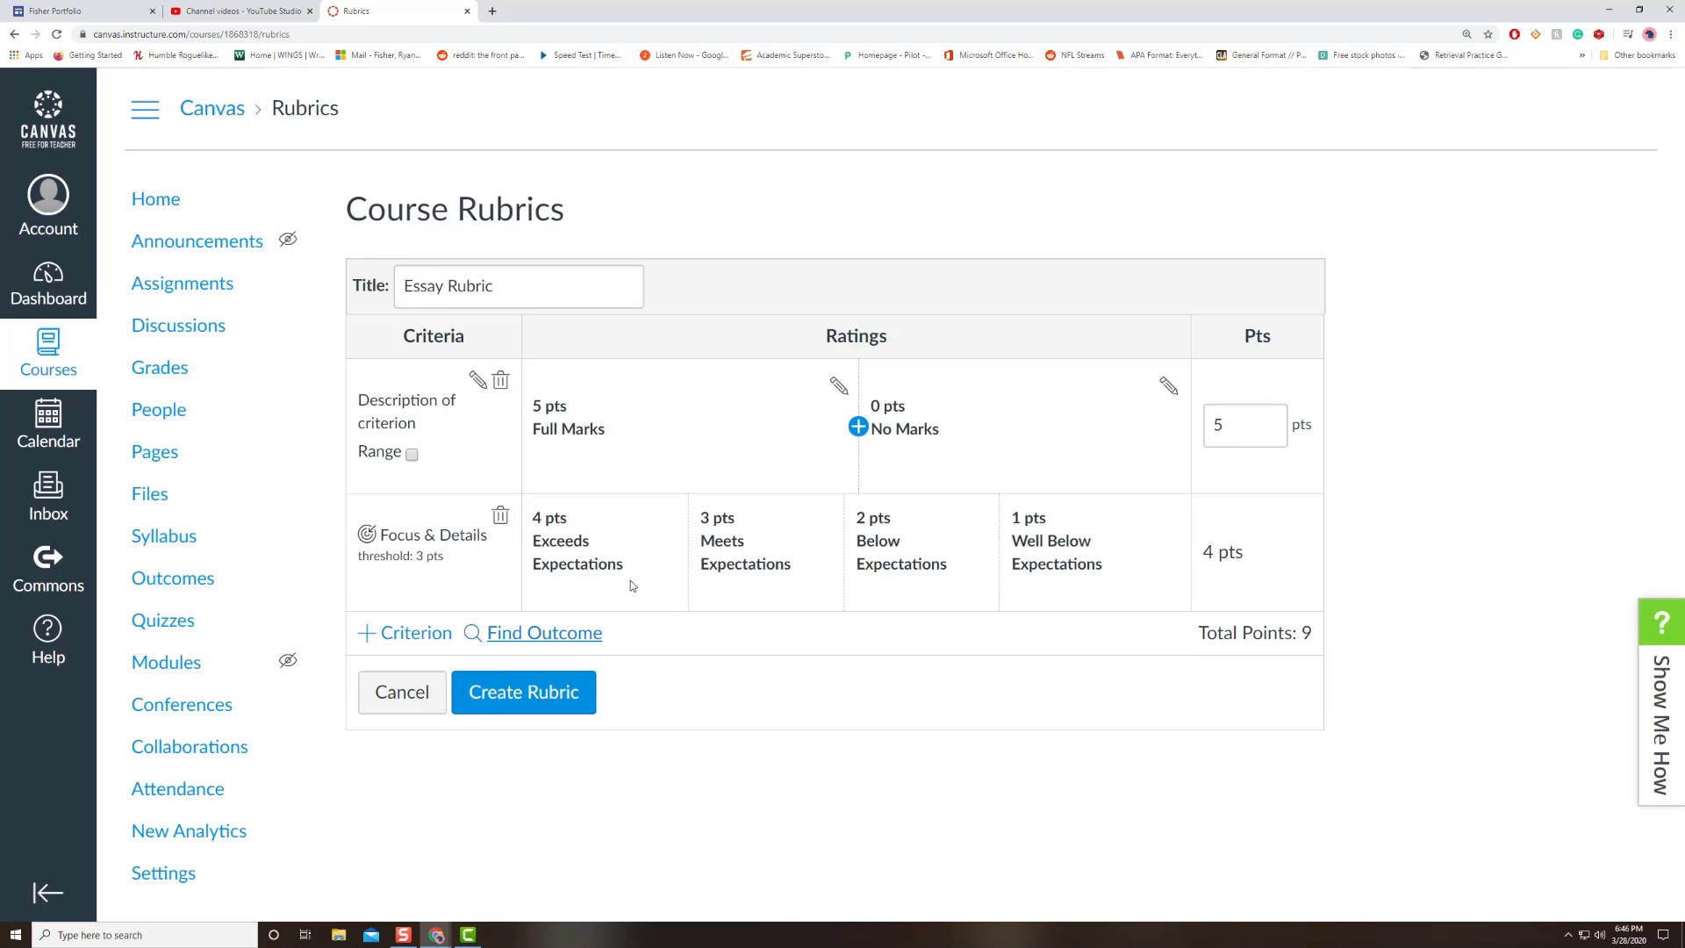
{"action": "left_click", "coordinate": [501, 380]}
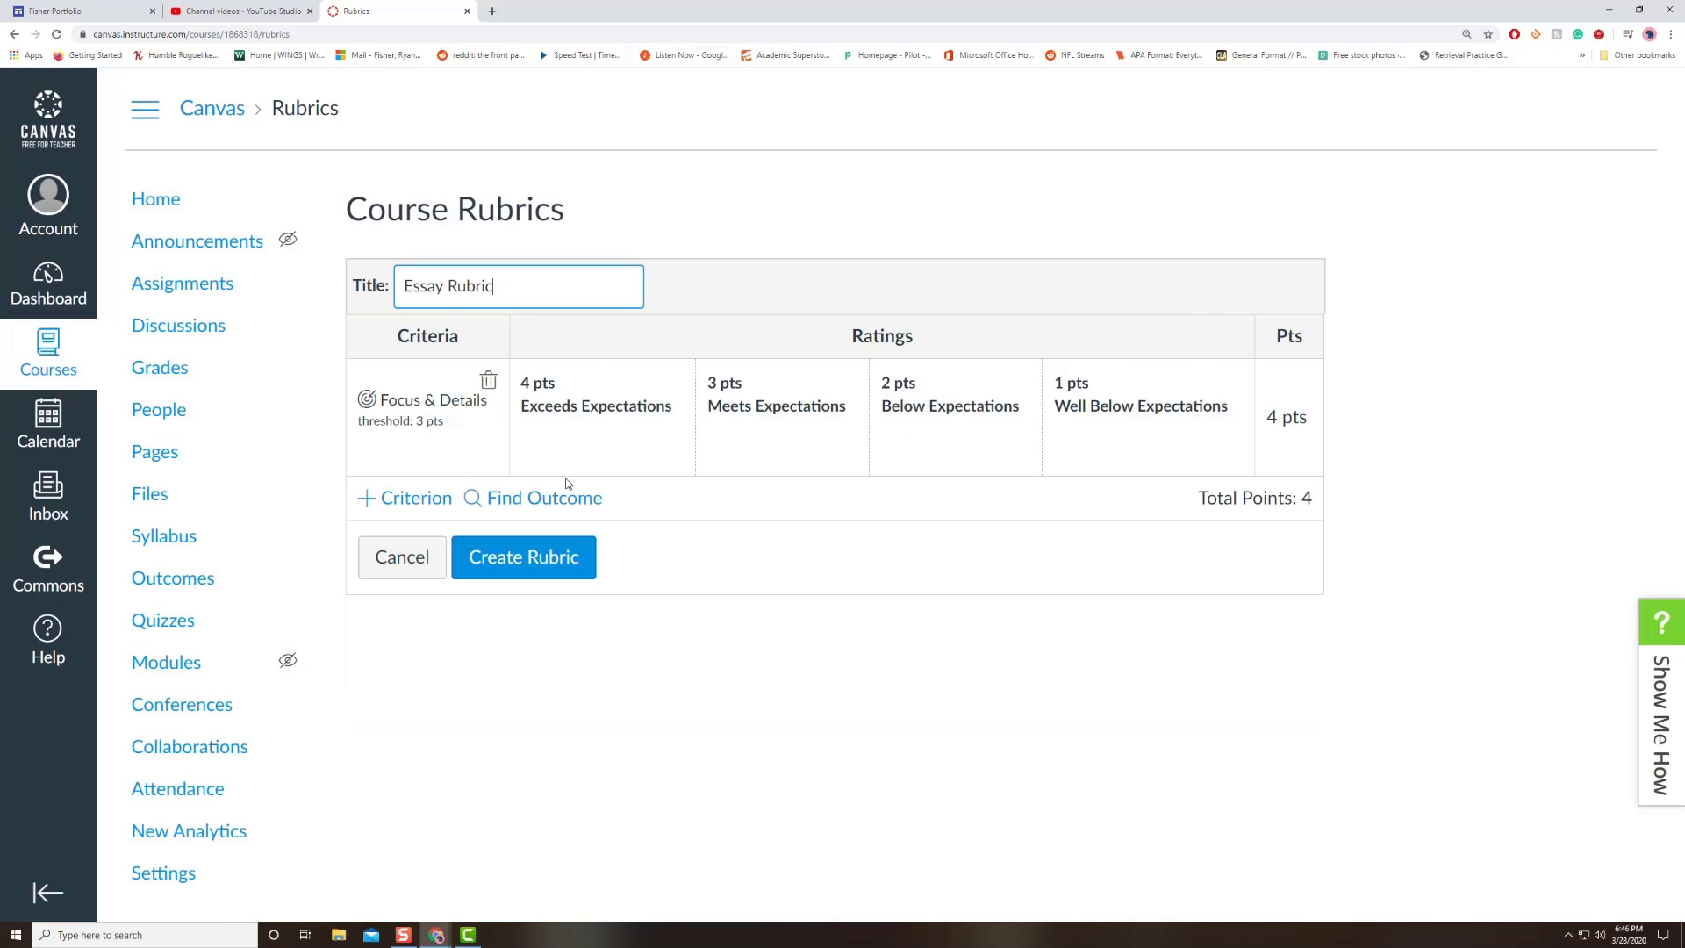
Import the Organization and the Sentence Structure, Grammar, Mechanics, & Spelling outcomes into the rubric as criteria
{"action": "left_click", "coordinate": [514, 500]}
{"action": "left_click", "coordinate": [567, 201]}
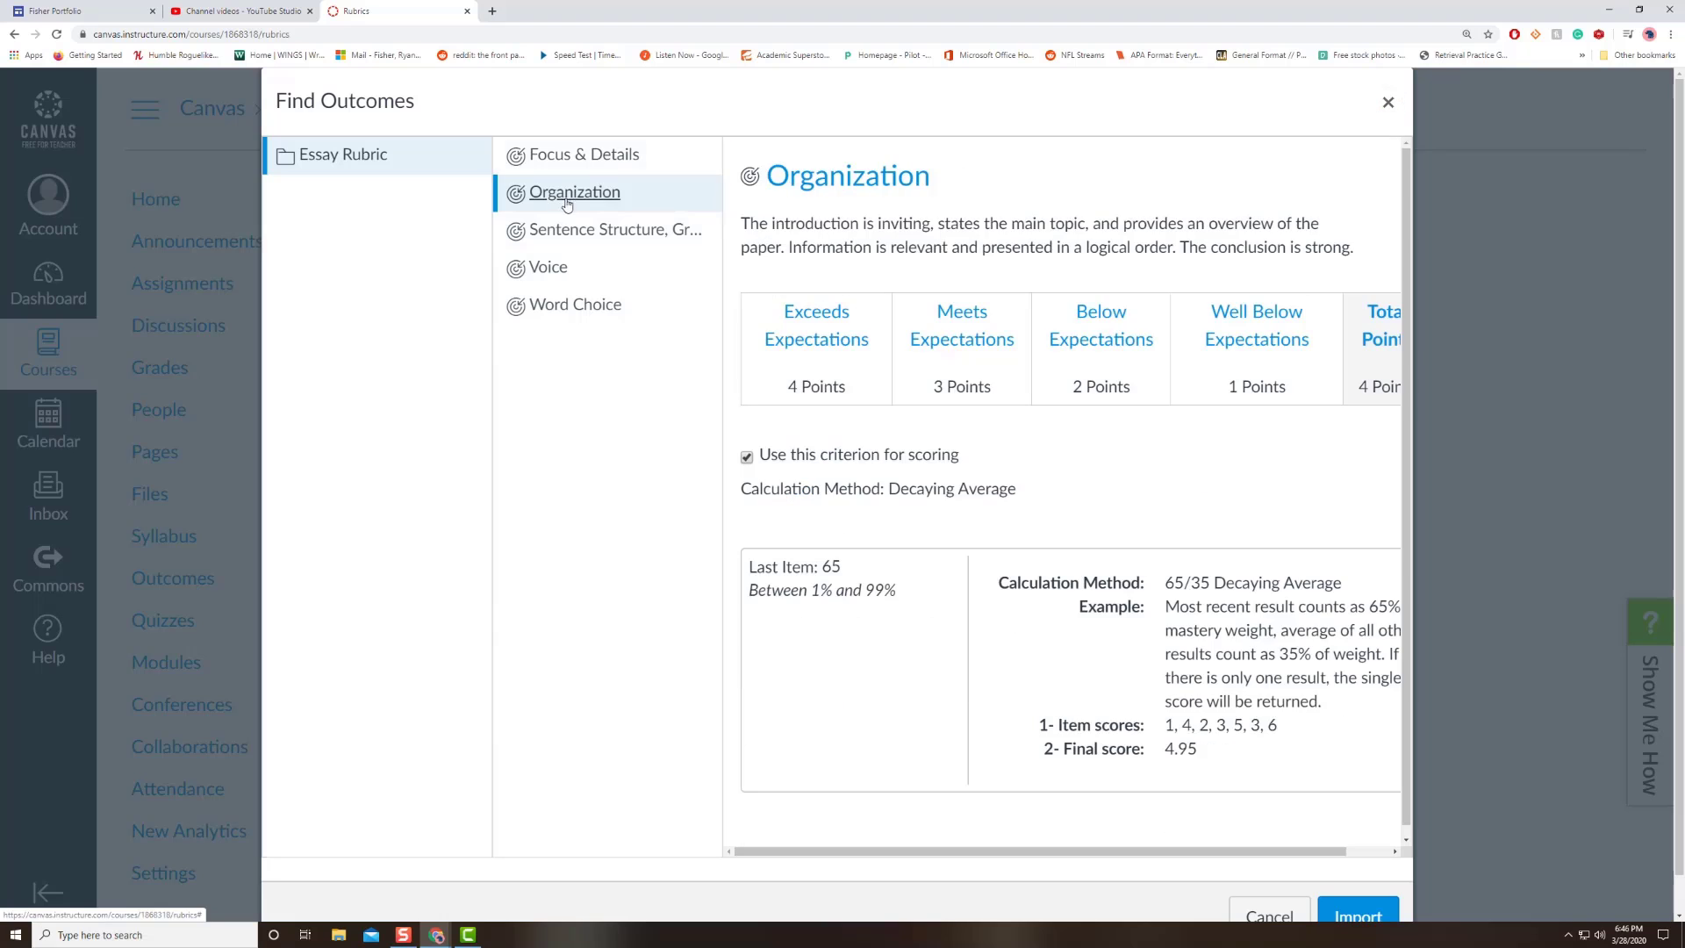
{"action": "left_click", "coordinate": [1358, 916]}
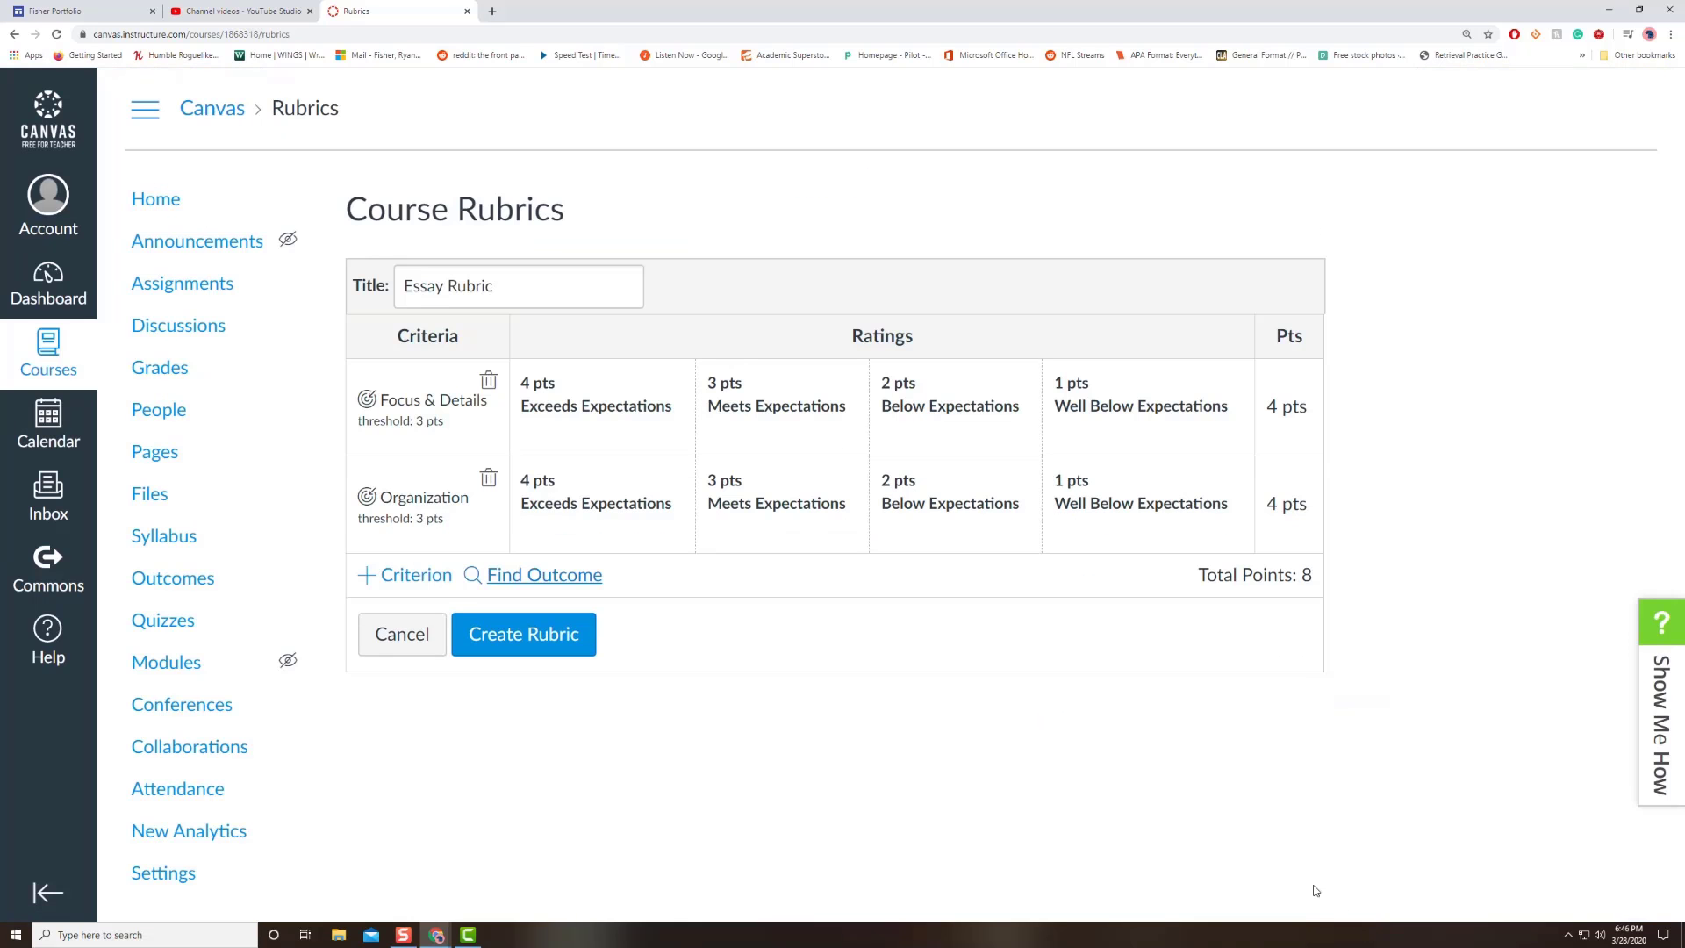
{"action": "left_click", "coordinate": [558, 579]}
{"action": "left_click", "coordinate": [579, 230]}
{"action": "left_click", "coordinate": [1361, 917]}
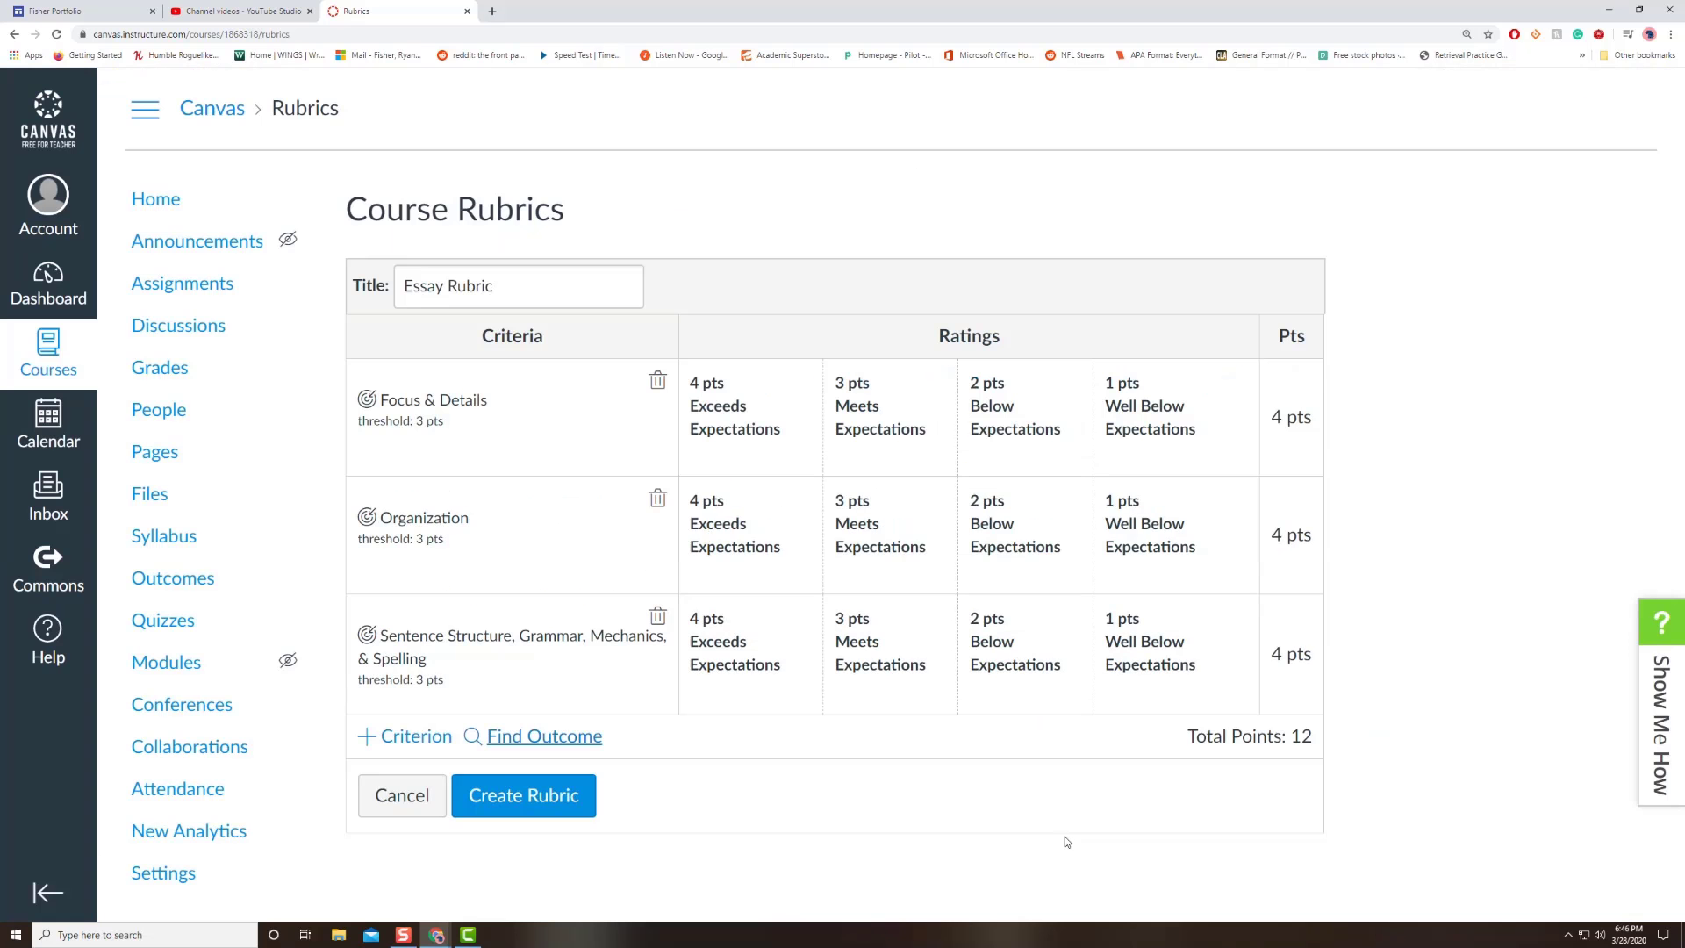
Add the Voice and Word Choice outcomes to the rubric as its last two criteria
{"action": "left_click", "coordinate": [534, 734]}
{"action": "left_click", "coordinate": [562, 267]}
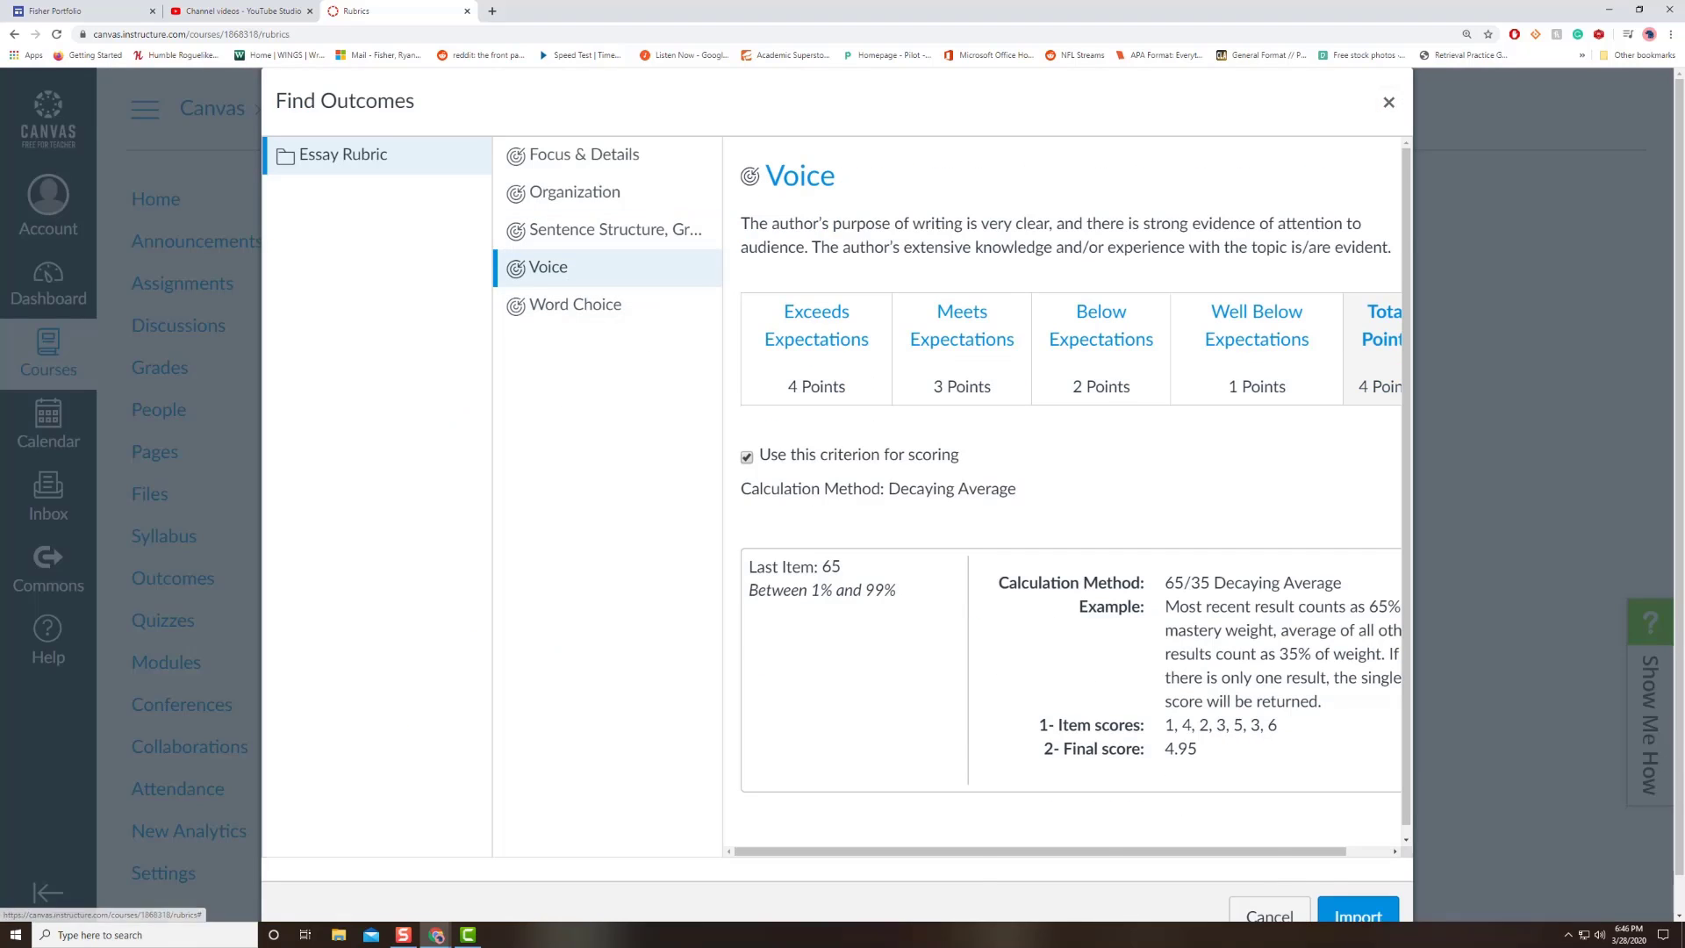
{"action": "left_click", "coordinate": [1358, 916]}
{"action": "left_click", "coordinate": [535, 856]}
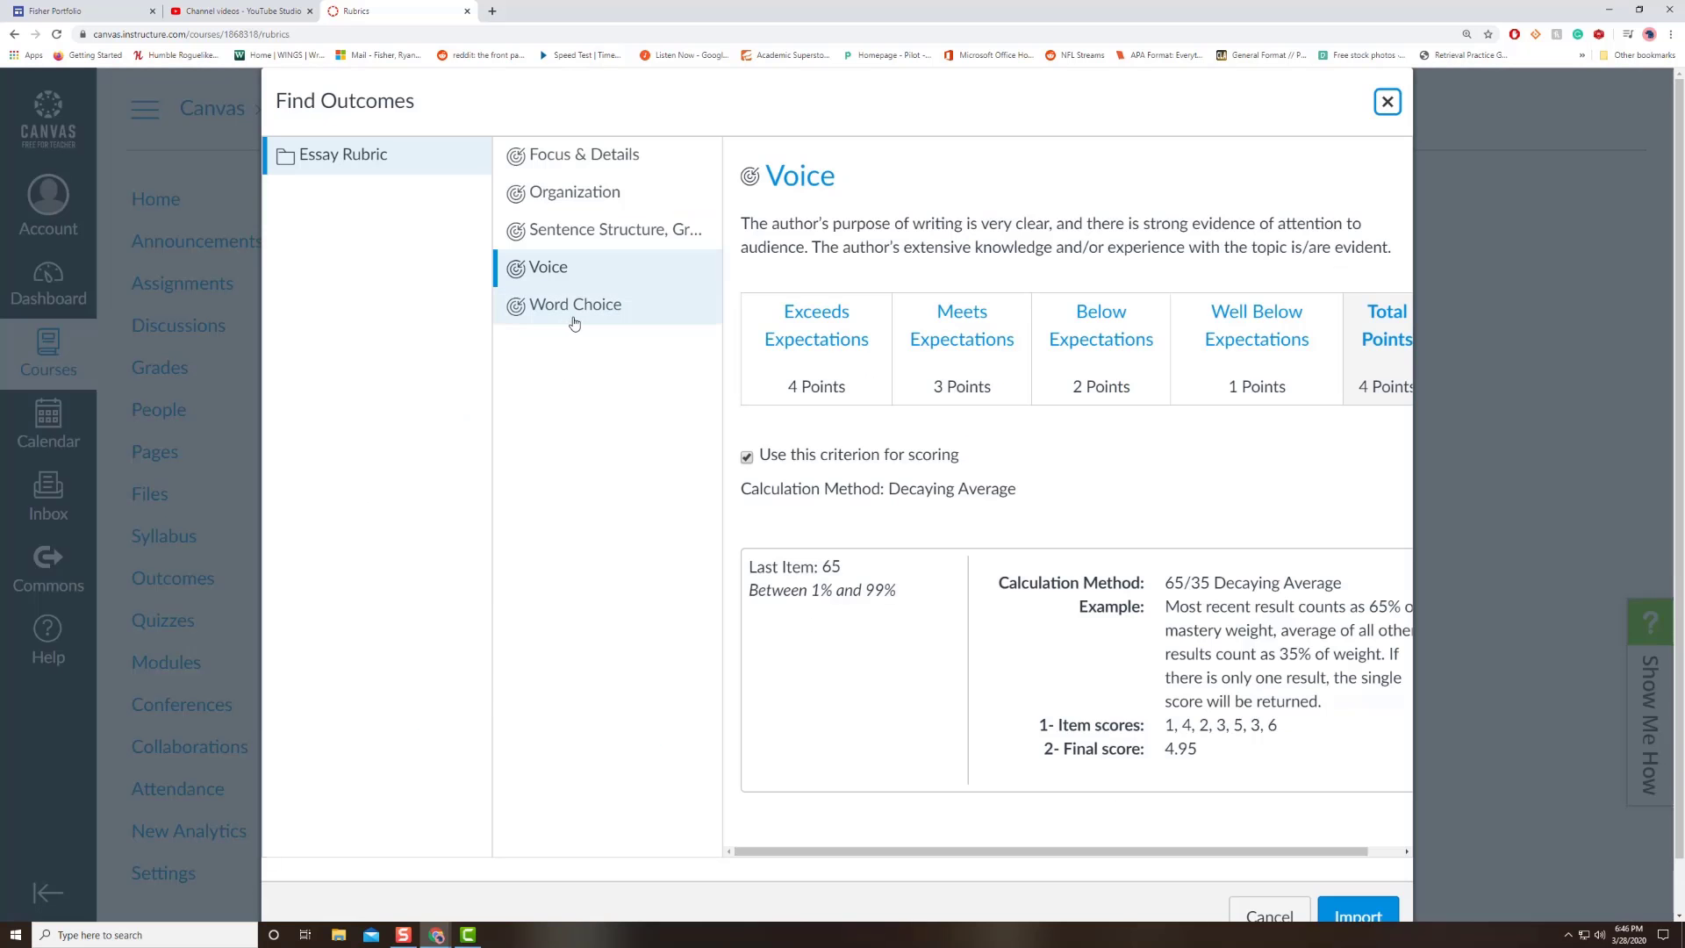
{"action": "left_click", "coordinate": [574, 305]}
{"action": "left_click", "coordinate": [1358, 916]}
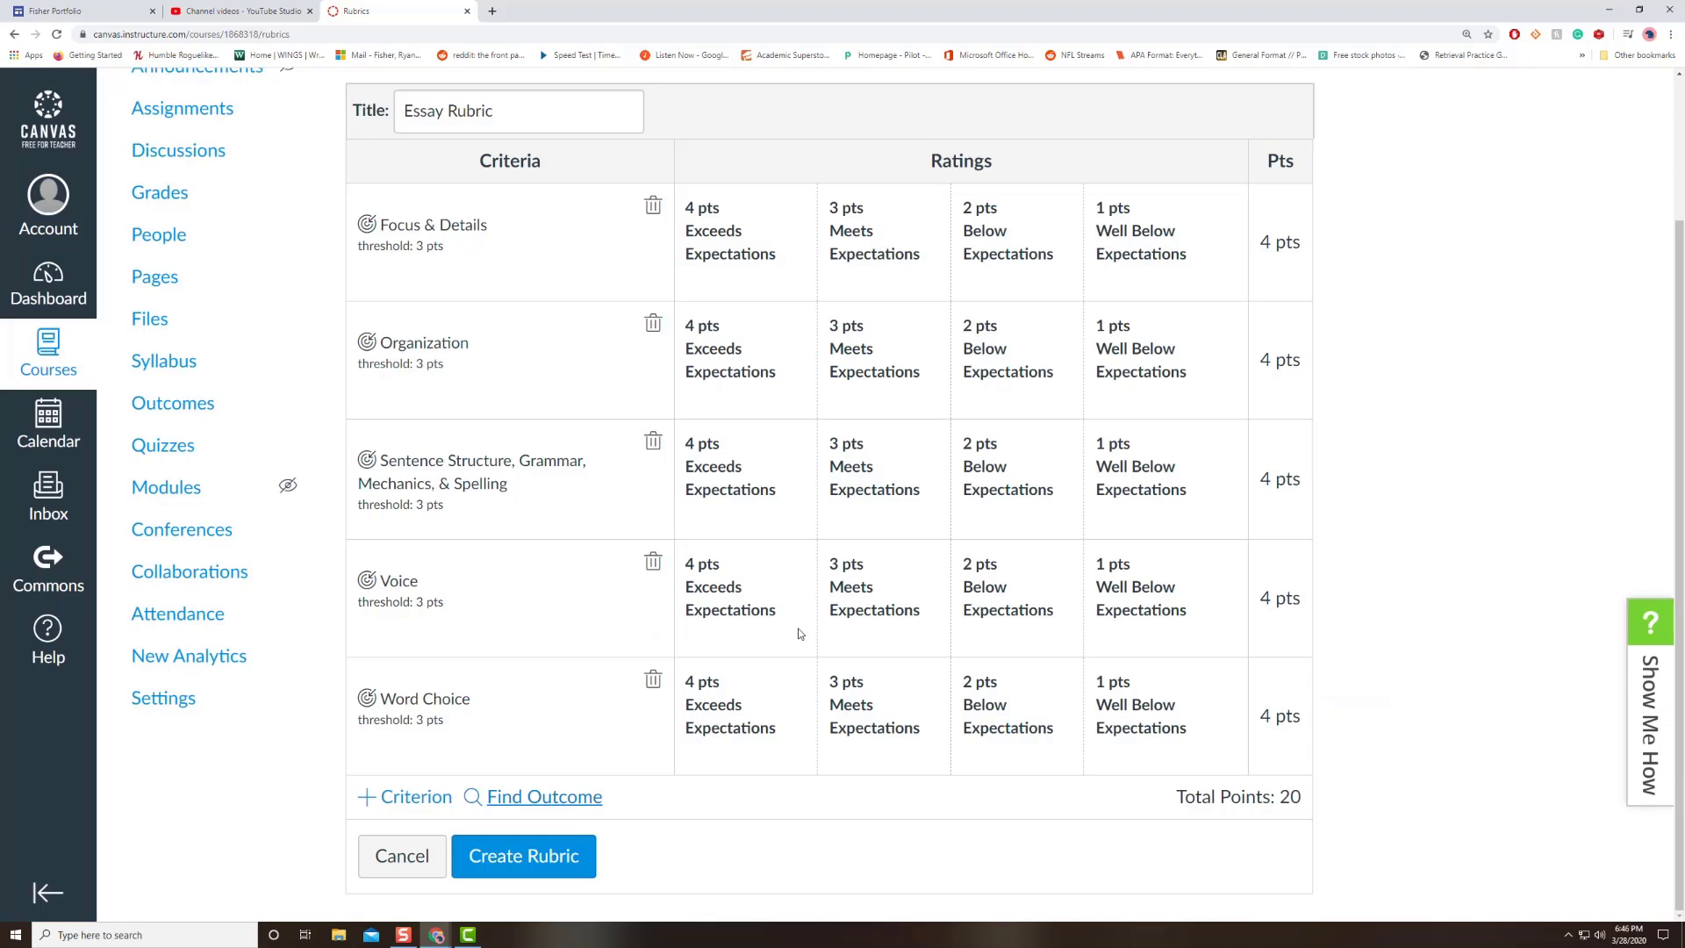
Check the criteria, ratings and points of the Essay Rubric, and create the rubric
{"action": "scroll", "coordinate": [929, 788], "scroll_direction": "up", "scroll_amount": 2}
{"action": "scroll", "coordinate": [856, 680], "scroll_direction": "down", "scroll_amount": 3}
{"action": "scroll", "coordinate": [923, 696], "scroll_direction": "up", "scroll_amount": 1}
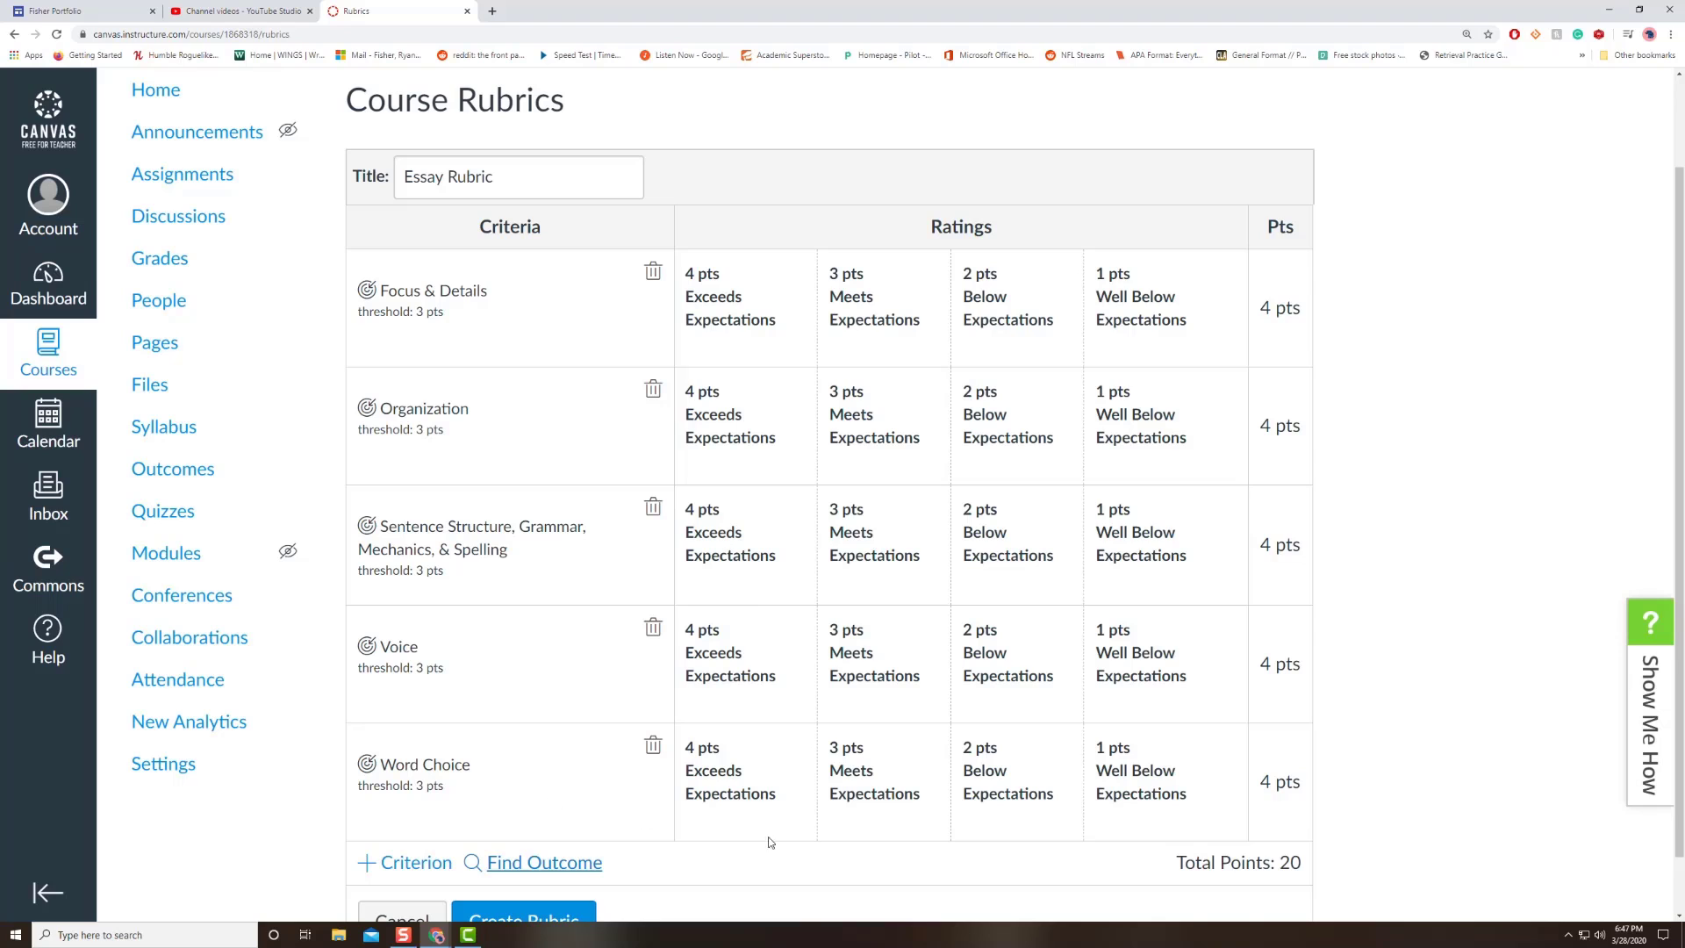
{"action": "scroll", "coordinate": [1272, 483], "scroll_direction": "down", "scroll_amount": 1}
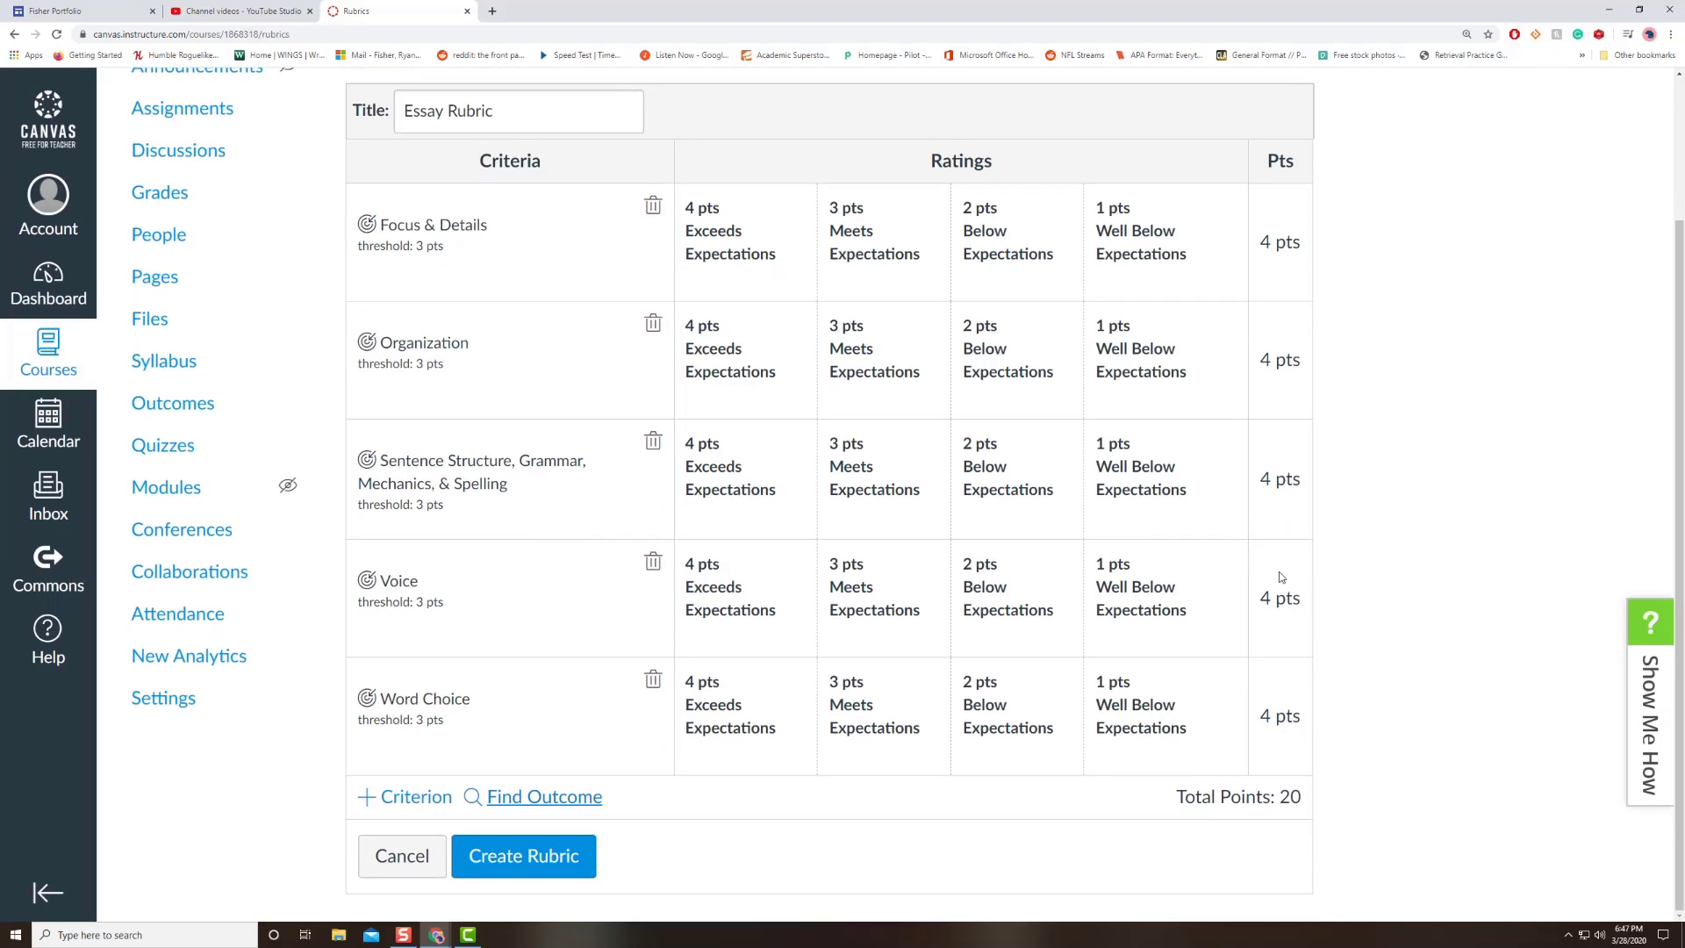
{"action": "left_click", "coordinate": [558, 869]}
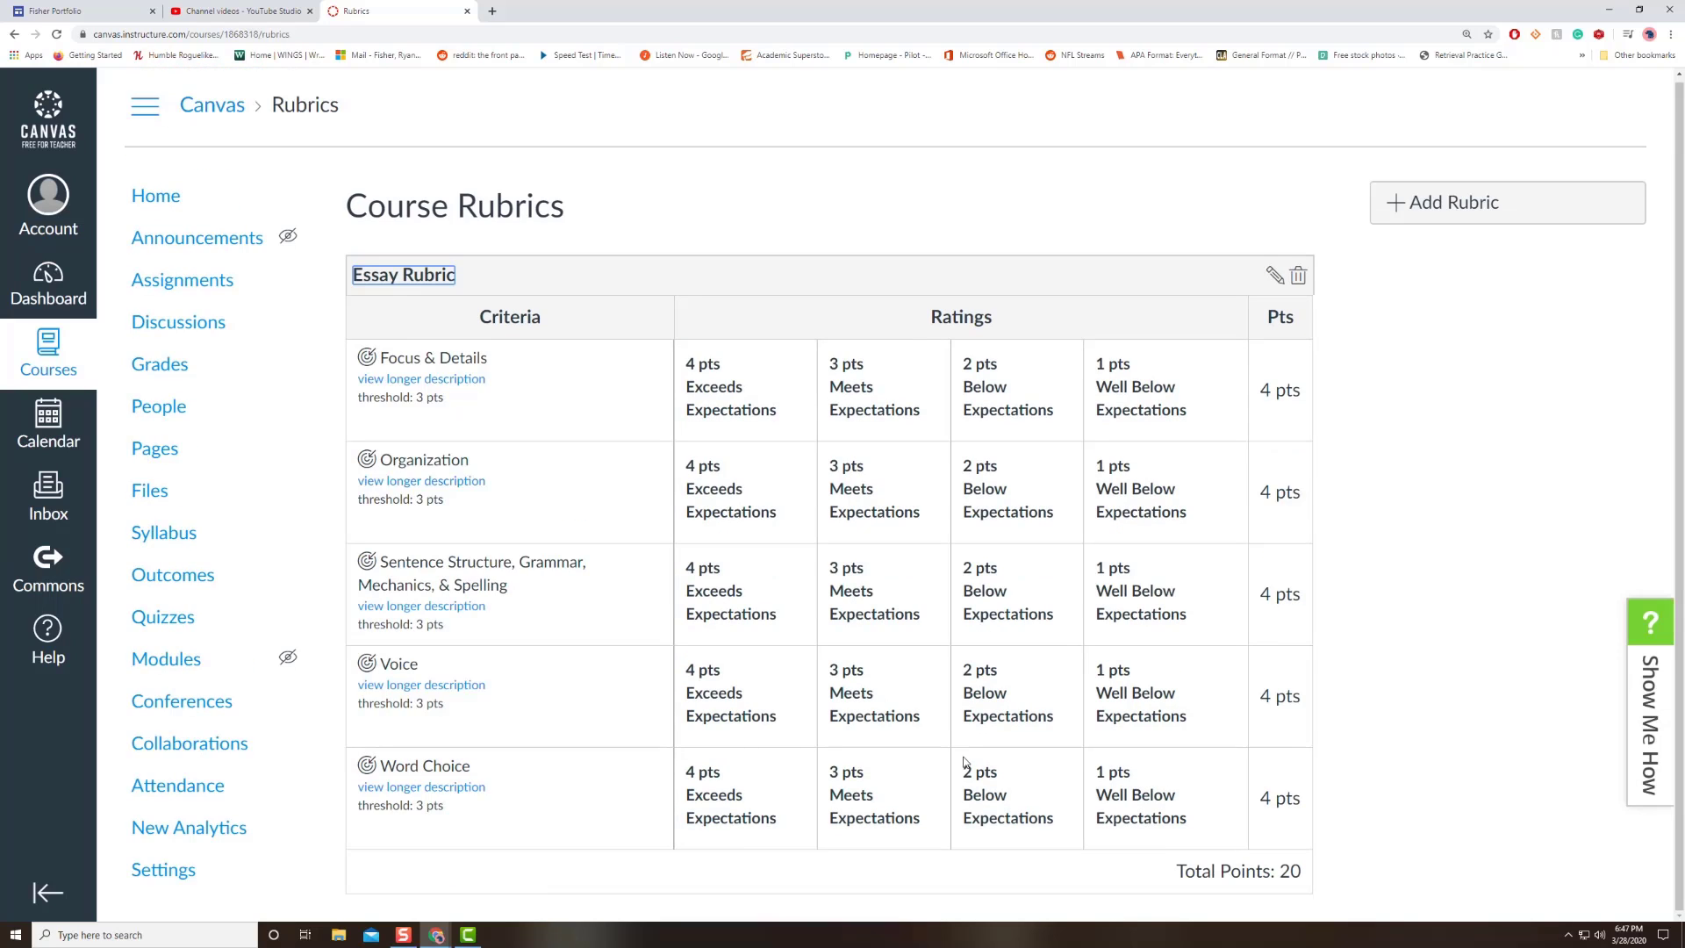
{"action": "left_click", "coordinate": [1393, 441]}
Open the WK 3 Essay assignment from the course's assignments for editing with its full set of options
{"action": "left_click", "coordinate": [183, 280]}
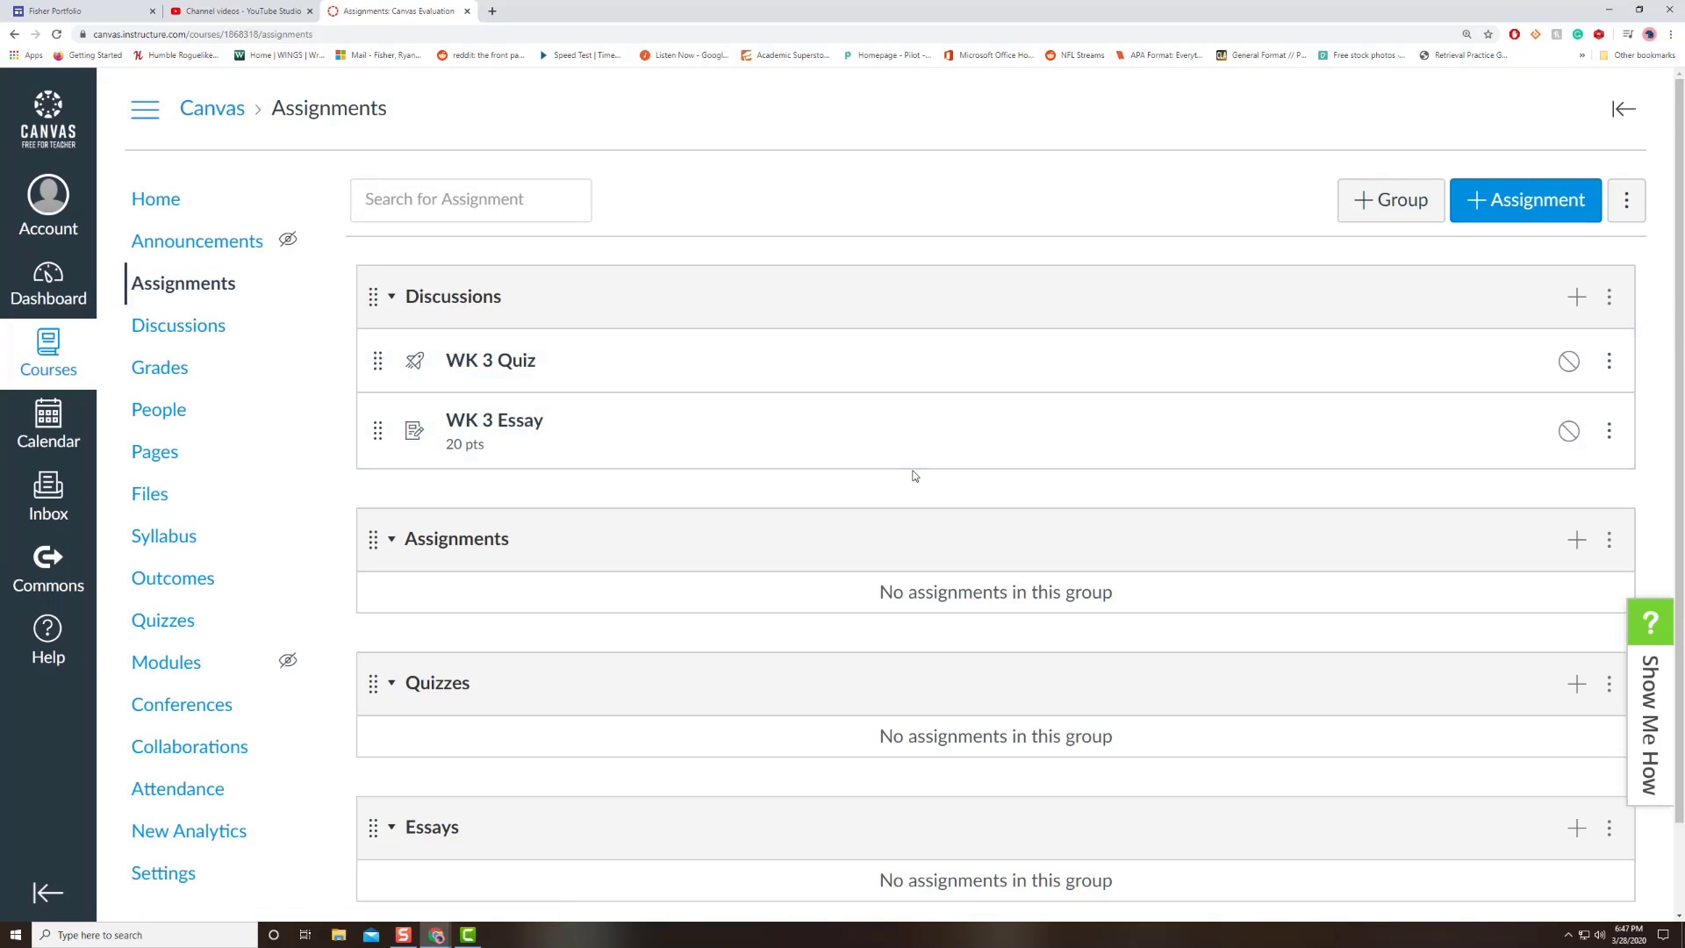
{"action": "scroll", "coordinate": [857, 449], "scroll_direction": "down", "scroll_amount": 2}
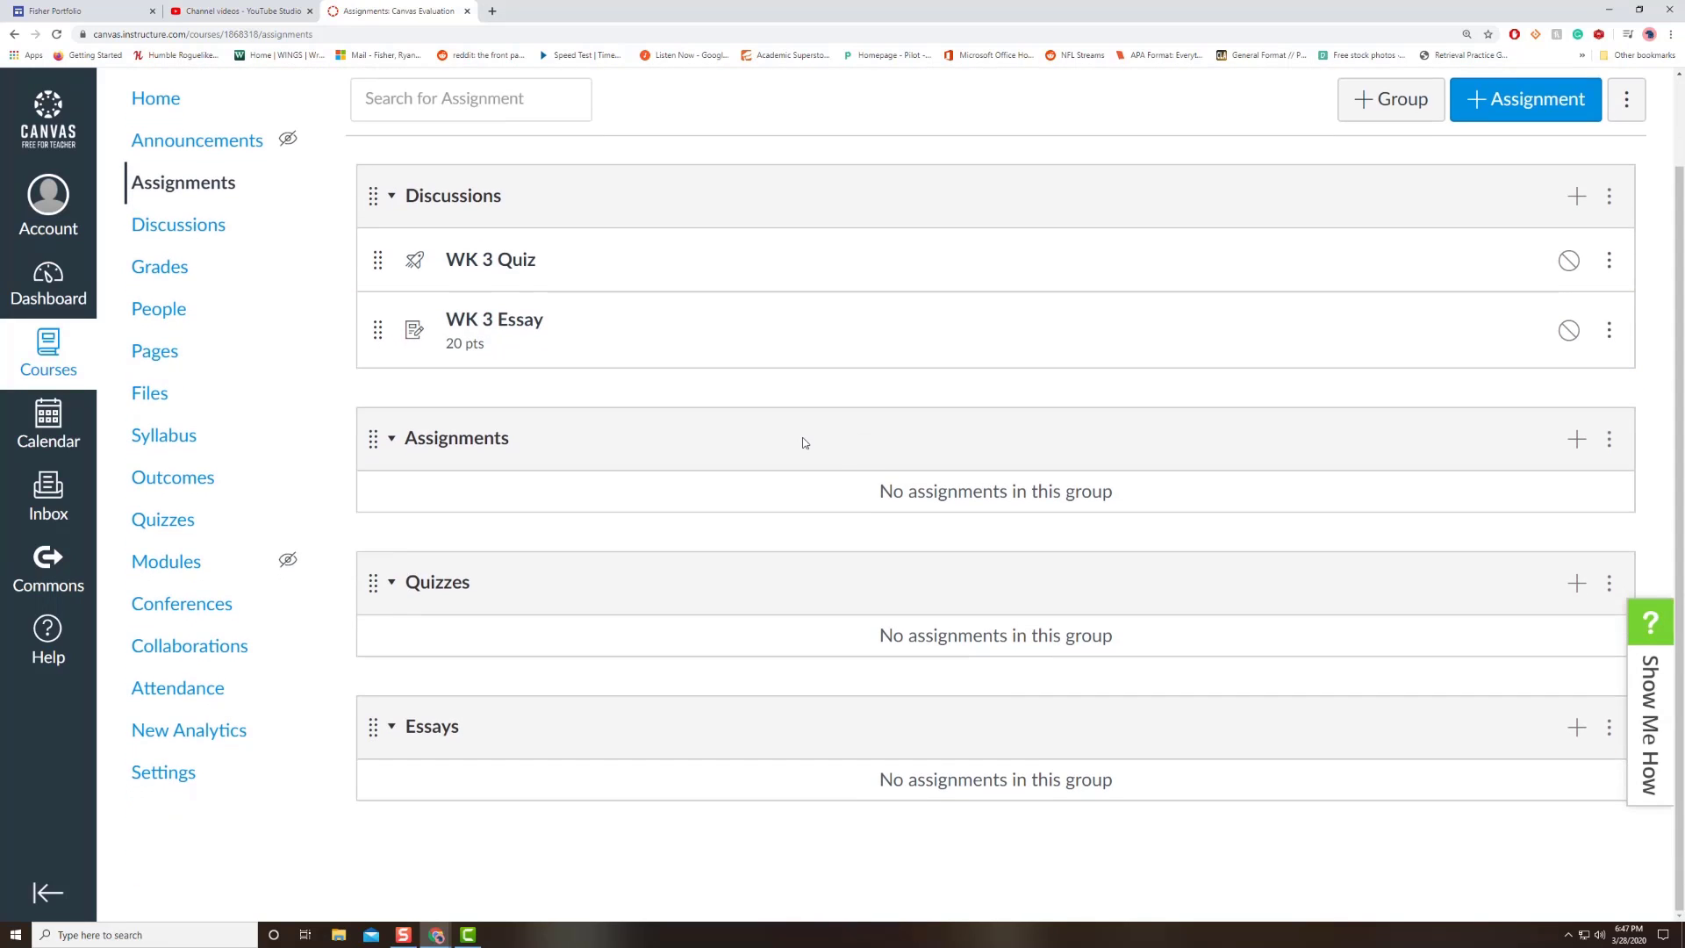
{"action": "scroll", "coordinate": [795, 435], "scroll_direction": "up", "scroll_amount": 2}
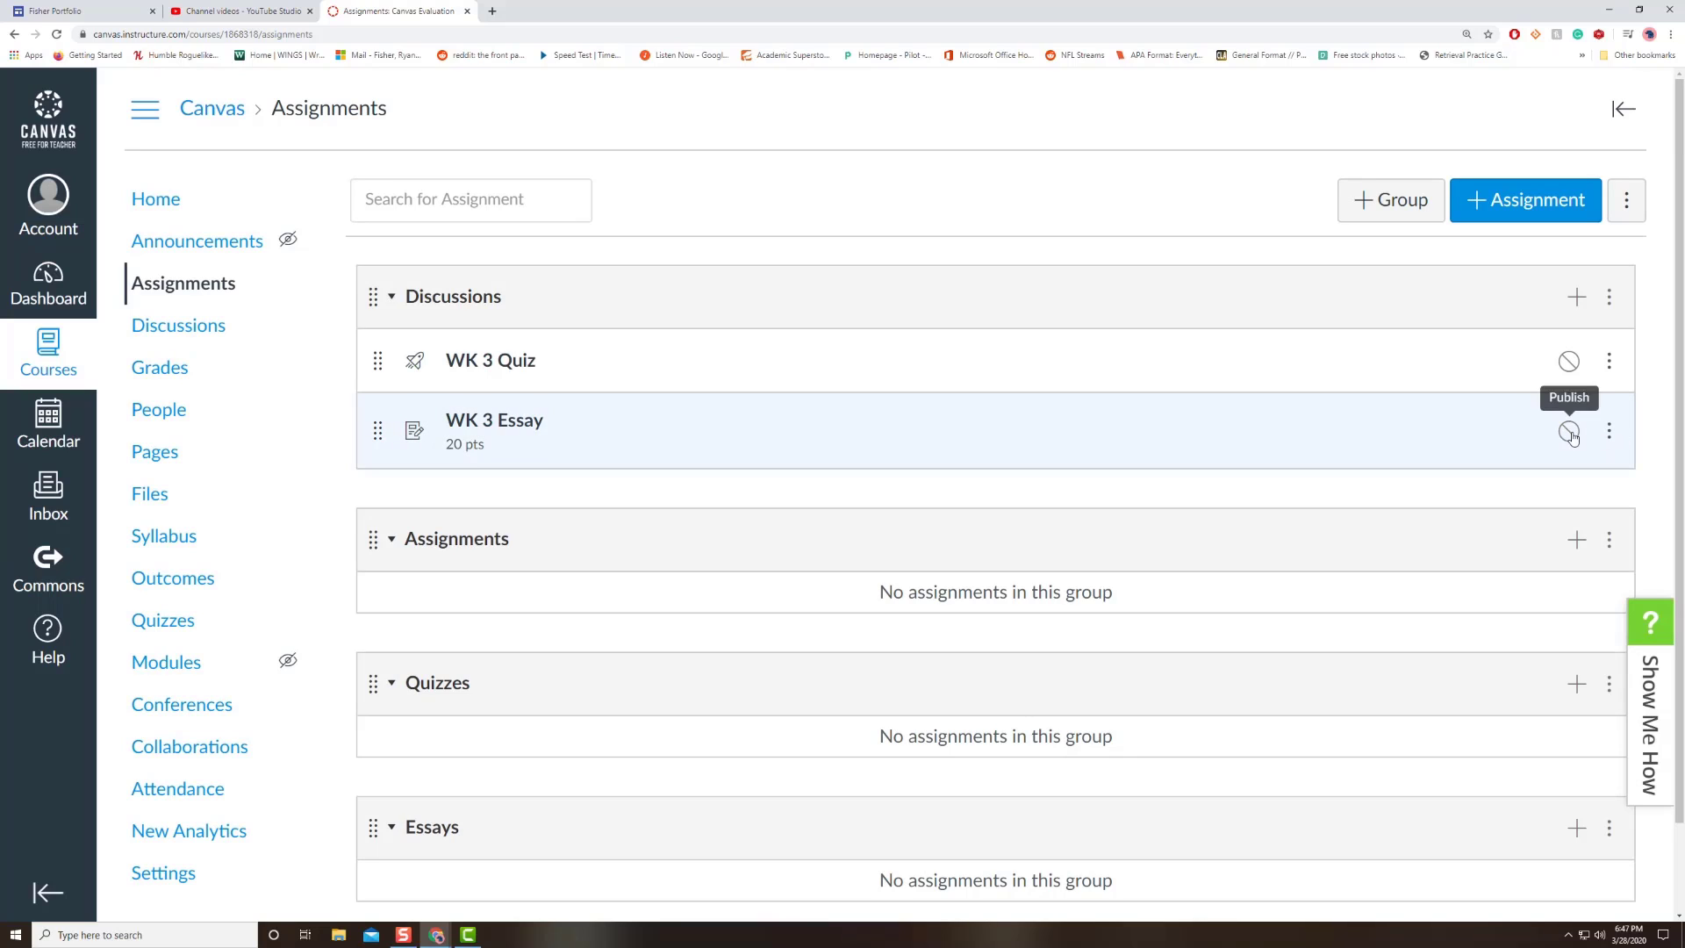
{"action": "left_click", "coordinate": [1611, 435]}
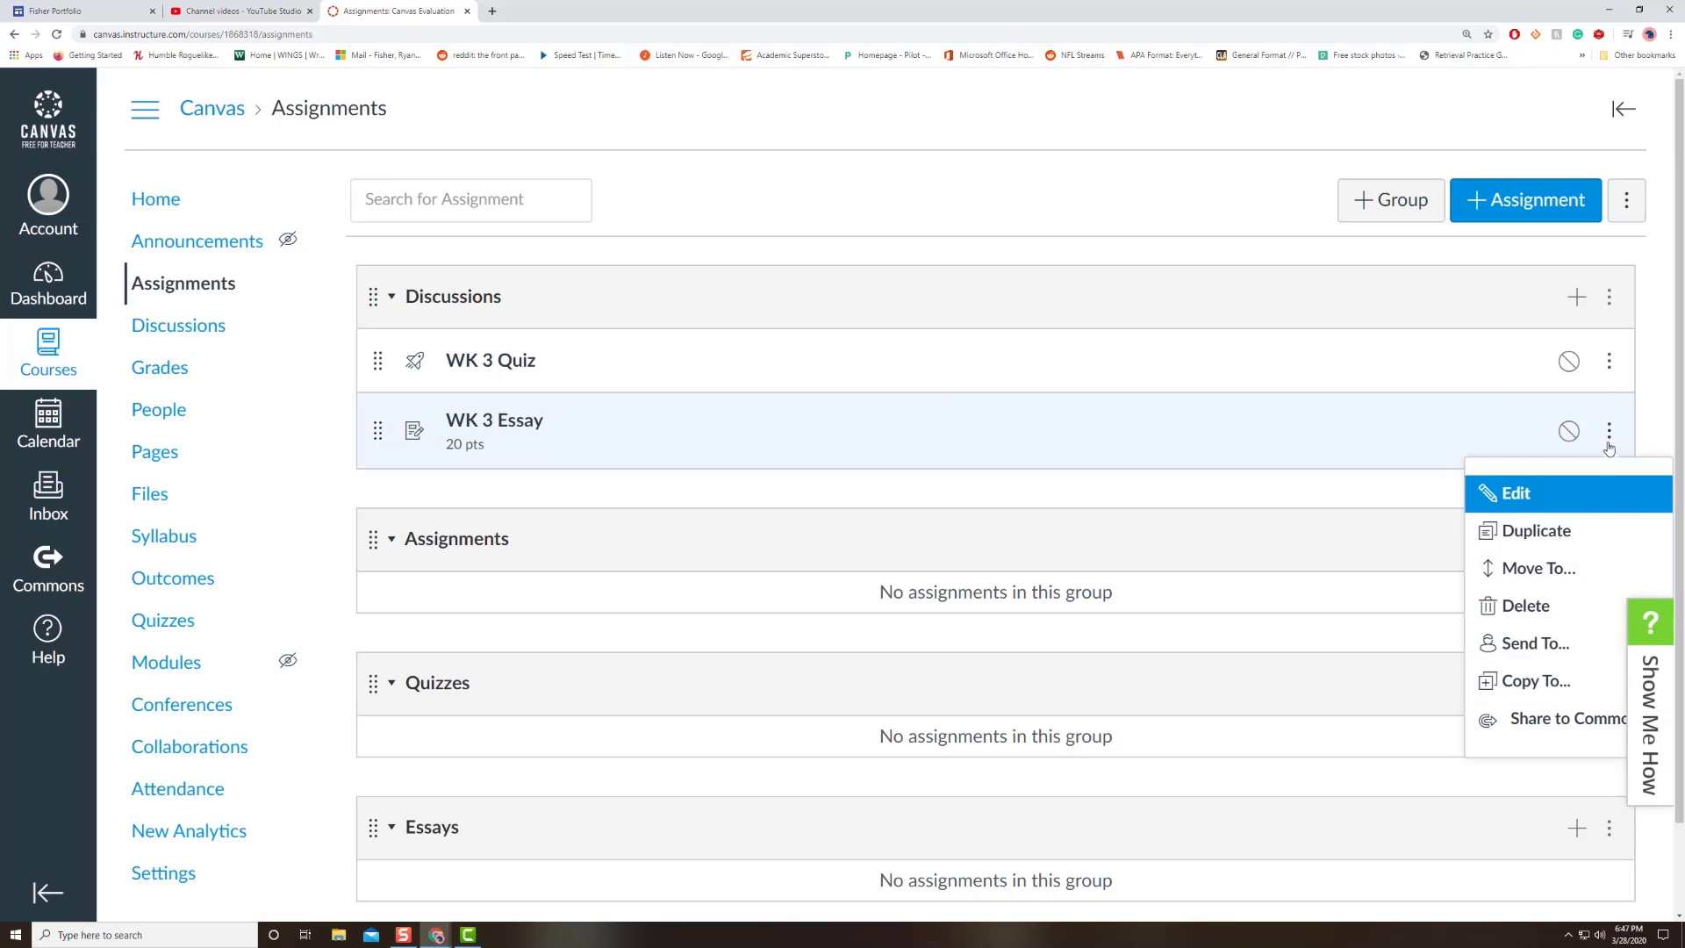
{"action": "left_click", "coordinate": [1548, 503]}
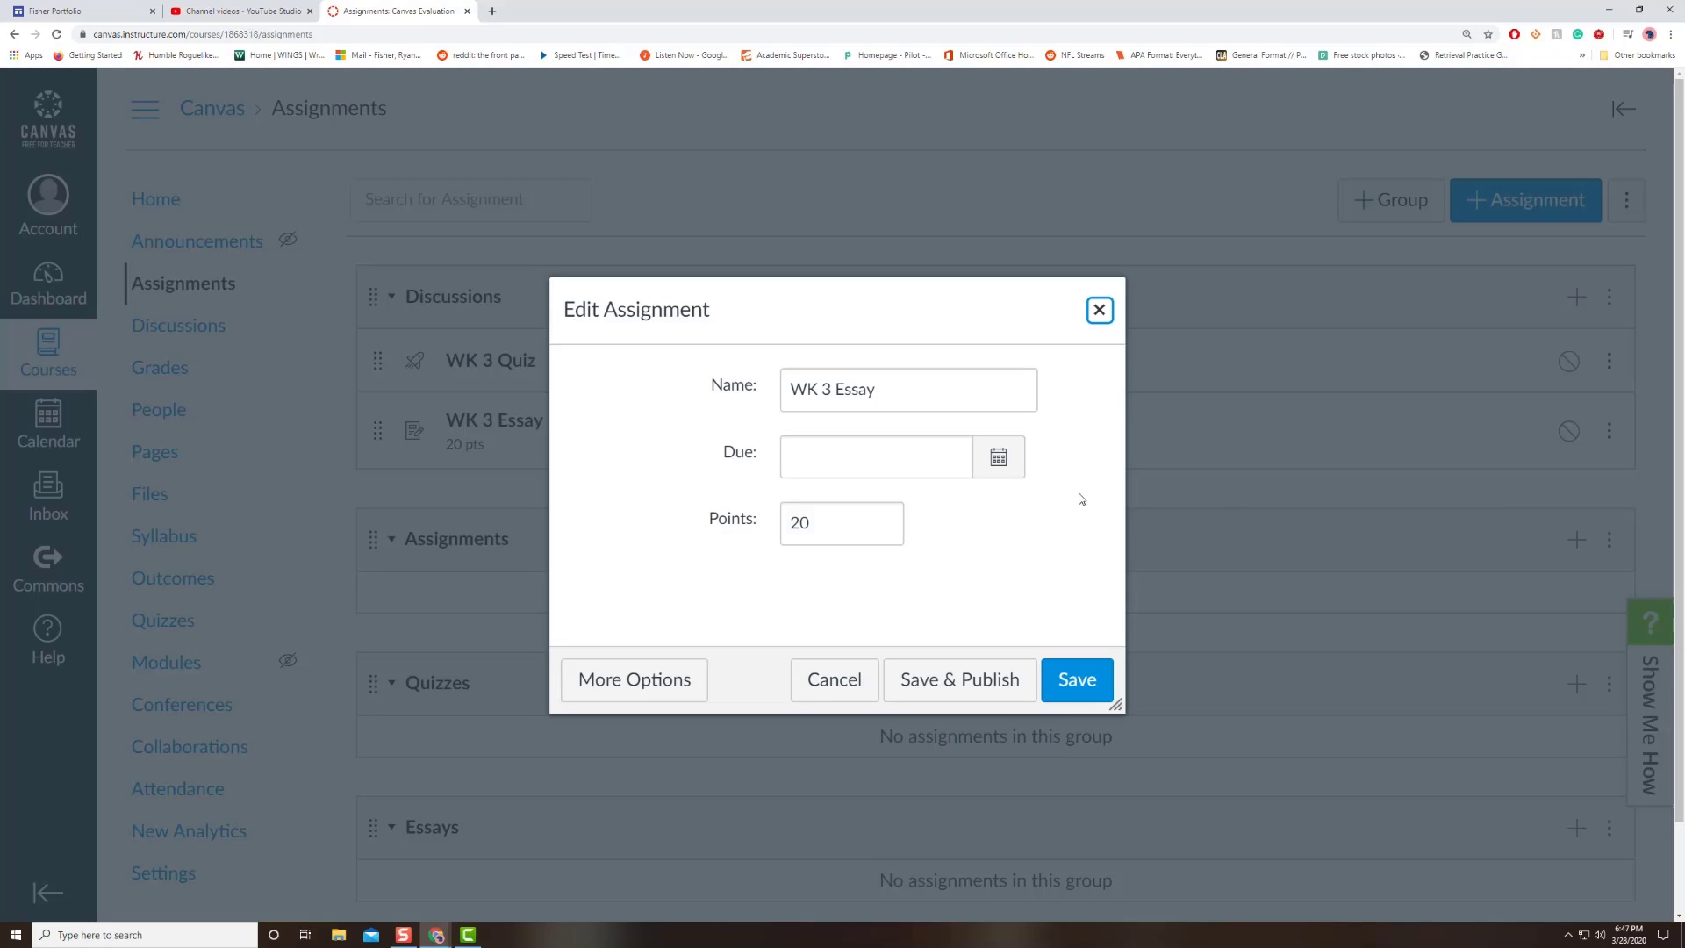
{"action": "left_click", "coordinate": [646, 682]}
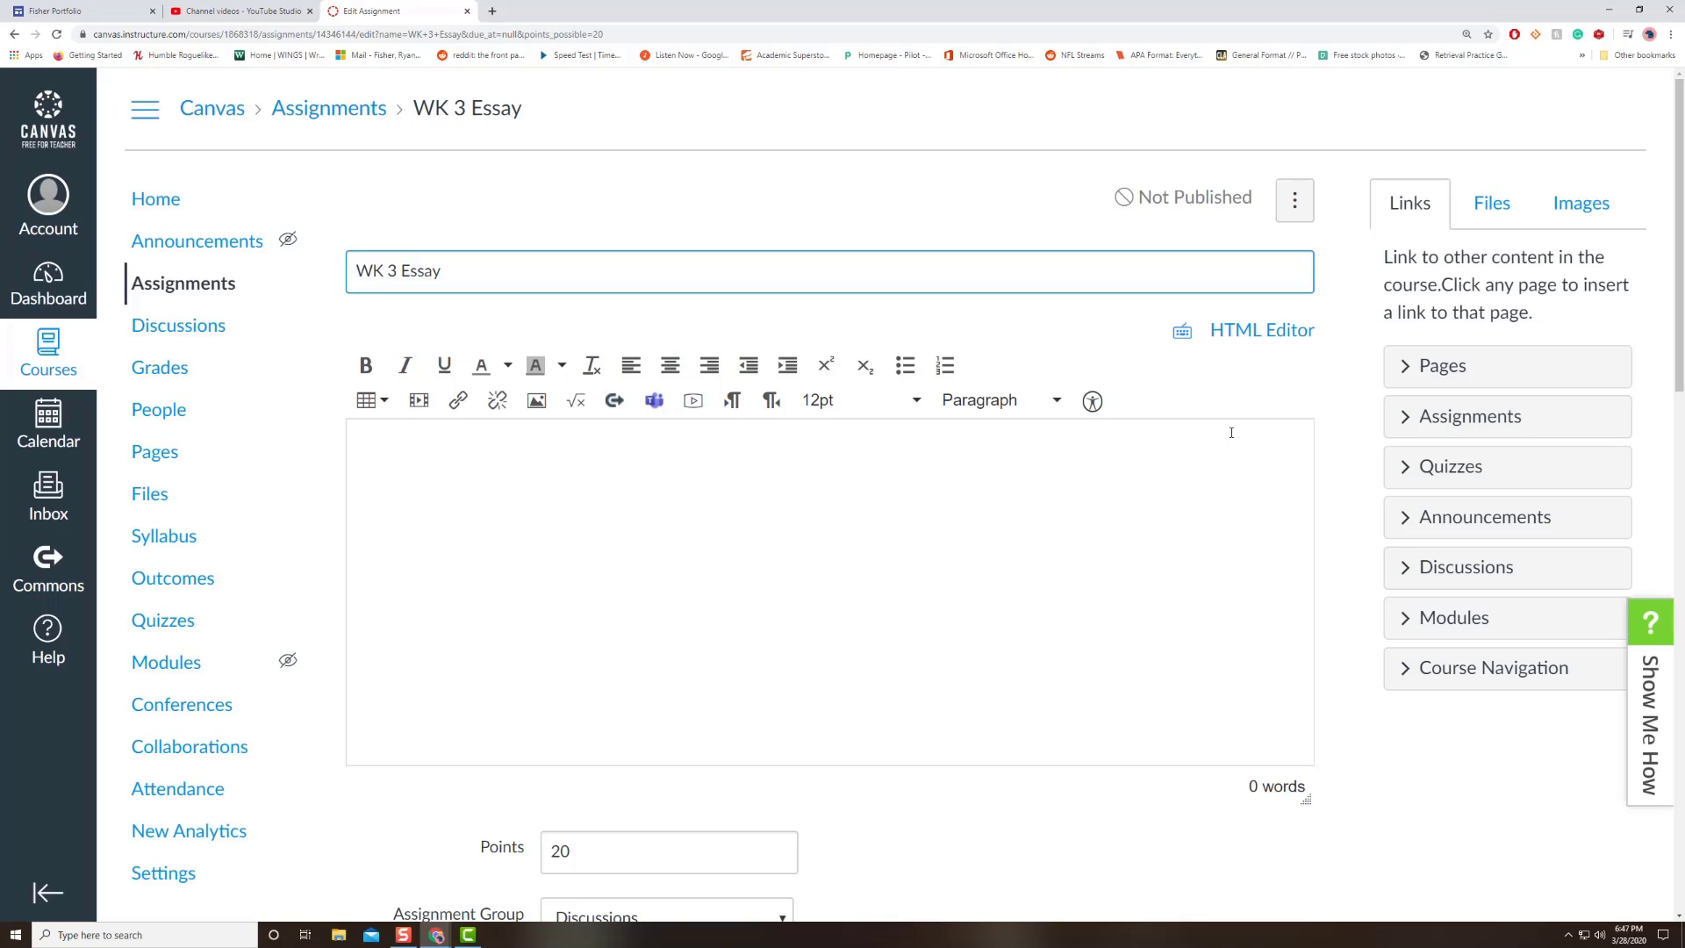
Set the assignment group of WK 3 Essay to Essays
{"action": "scroll", "coordinate": [1229, 428], "scroll_direction": "down", "scroll_amount": 1}
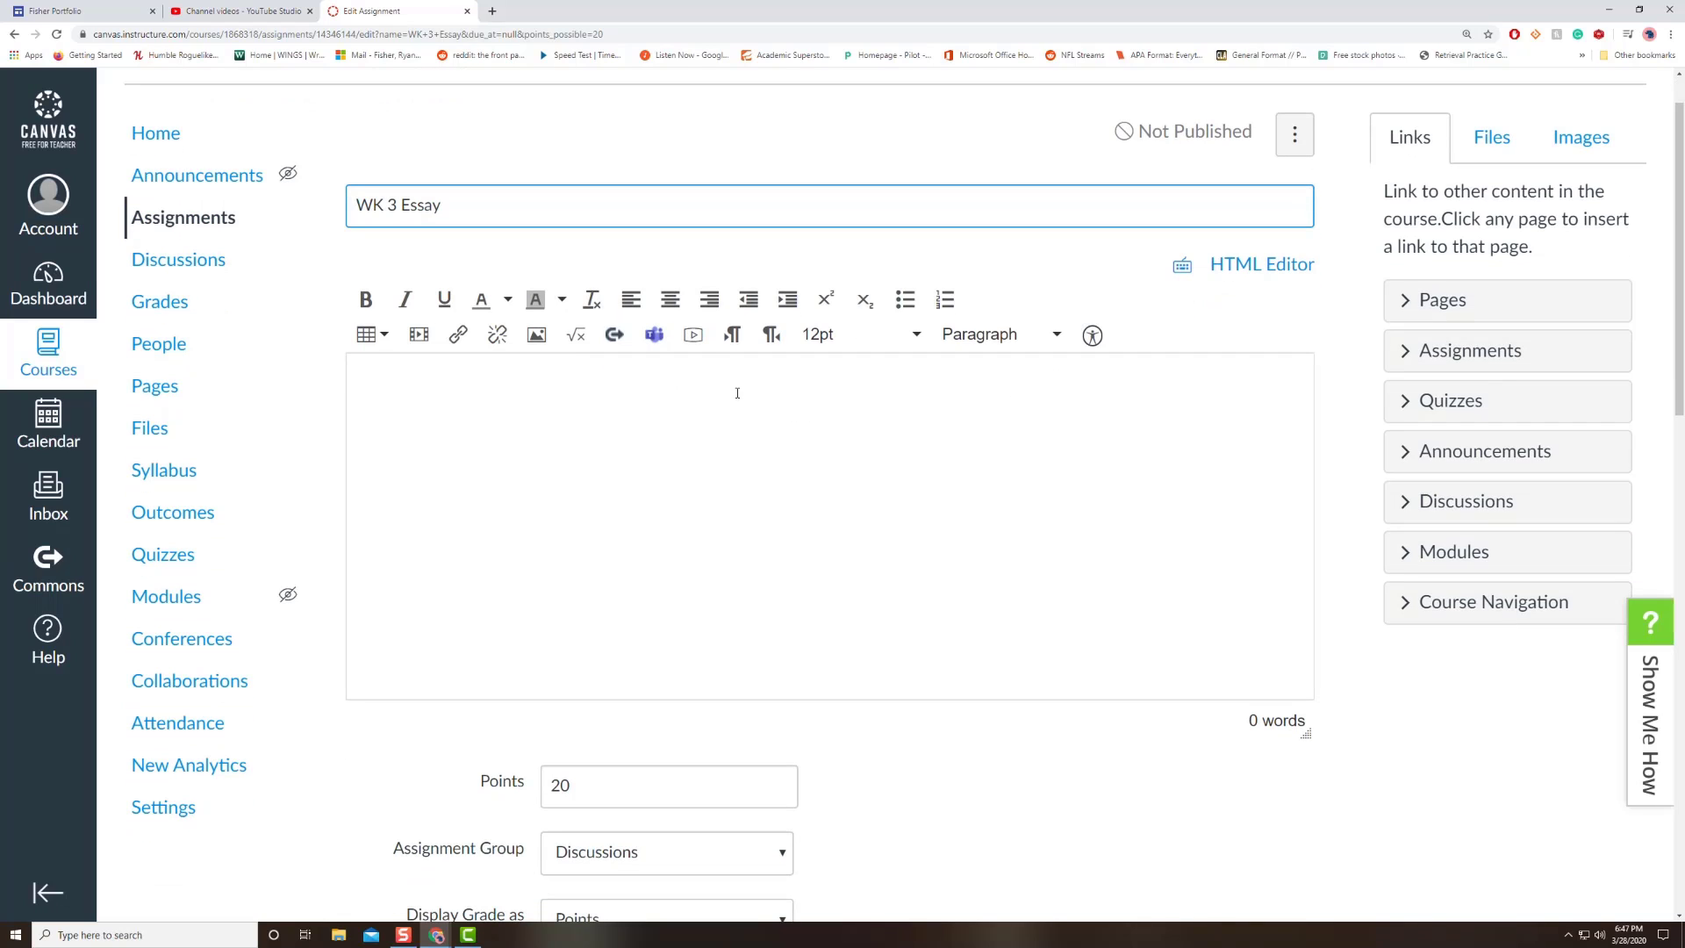
{"action": "scroll", "coordinate": [474, 409], "scroll_direction": "down", "scroll_amount": 6}
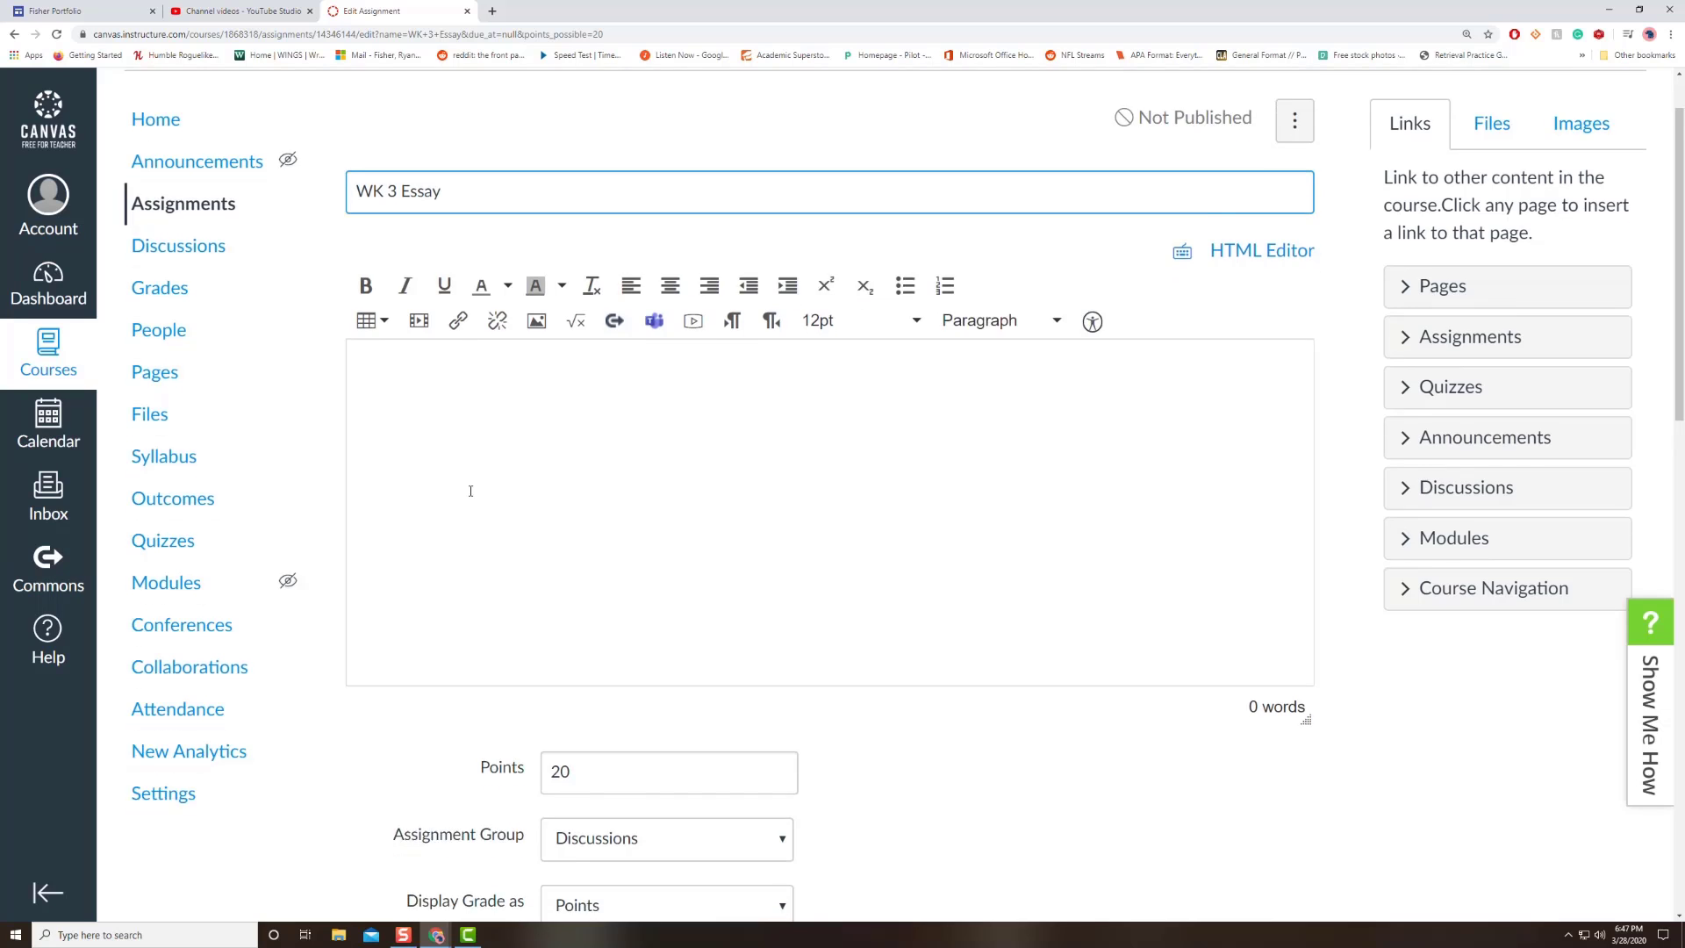
{"action": "scroll", "coordinate": [474, 264], "scroll_direction": "down", "scroll_amount": 1}
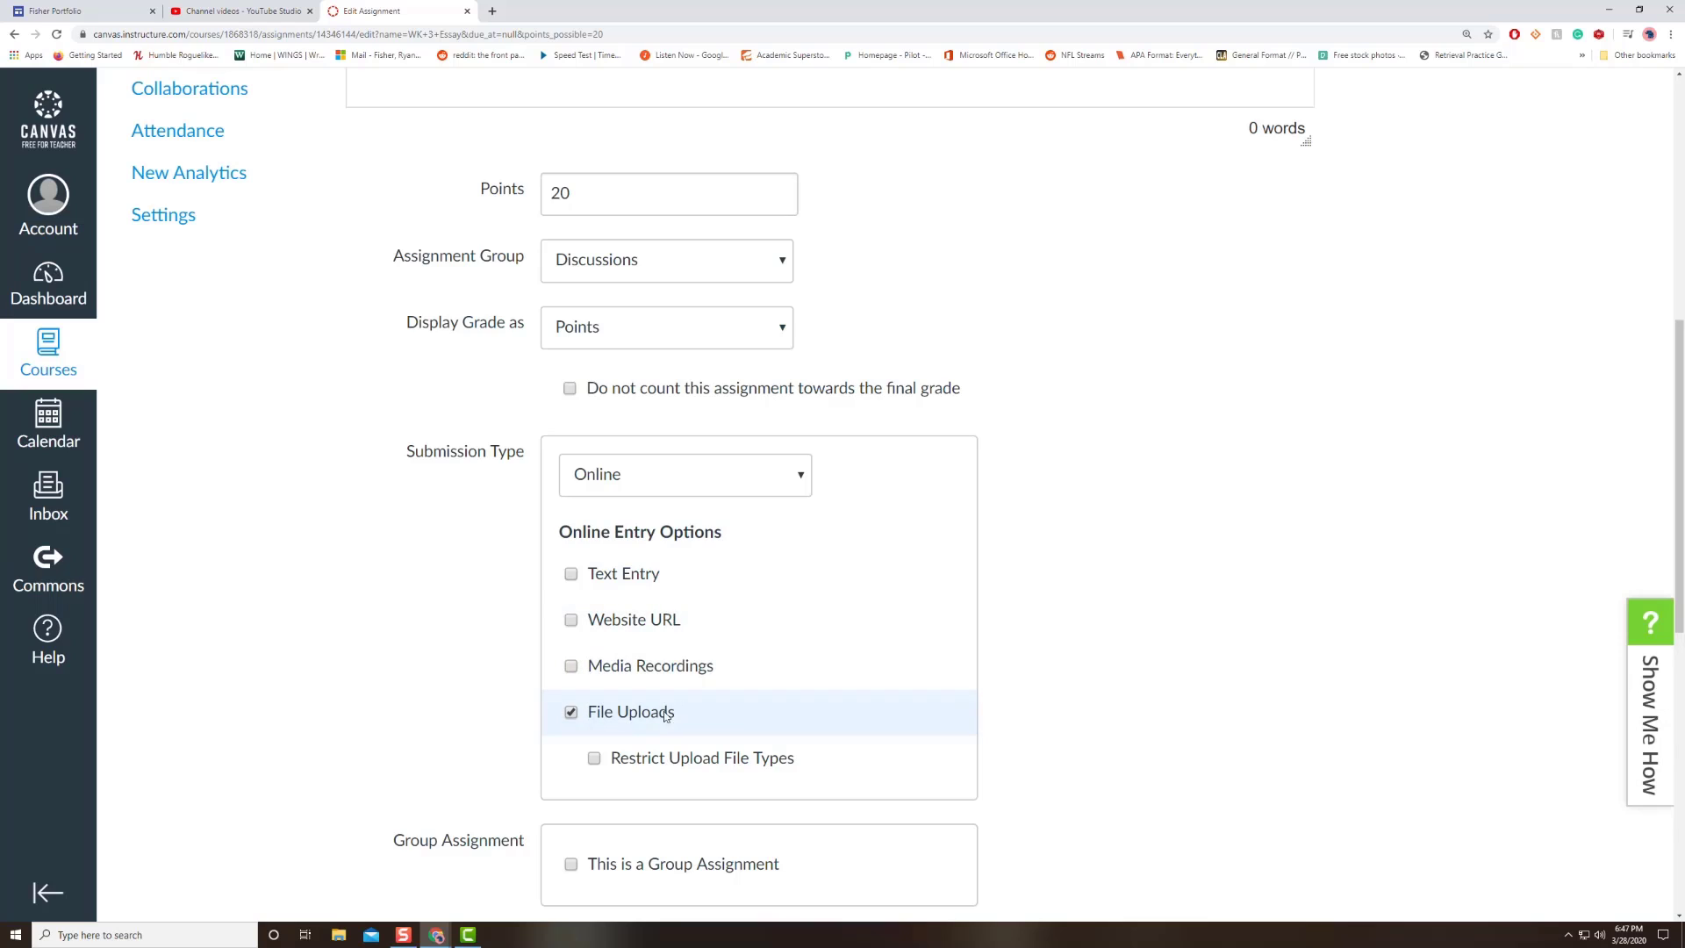
{"action": "left_click", "coordinate": [718, 262]}
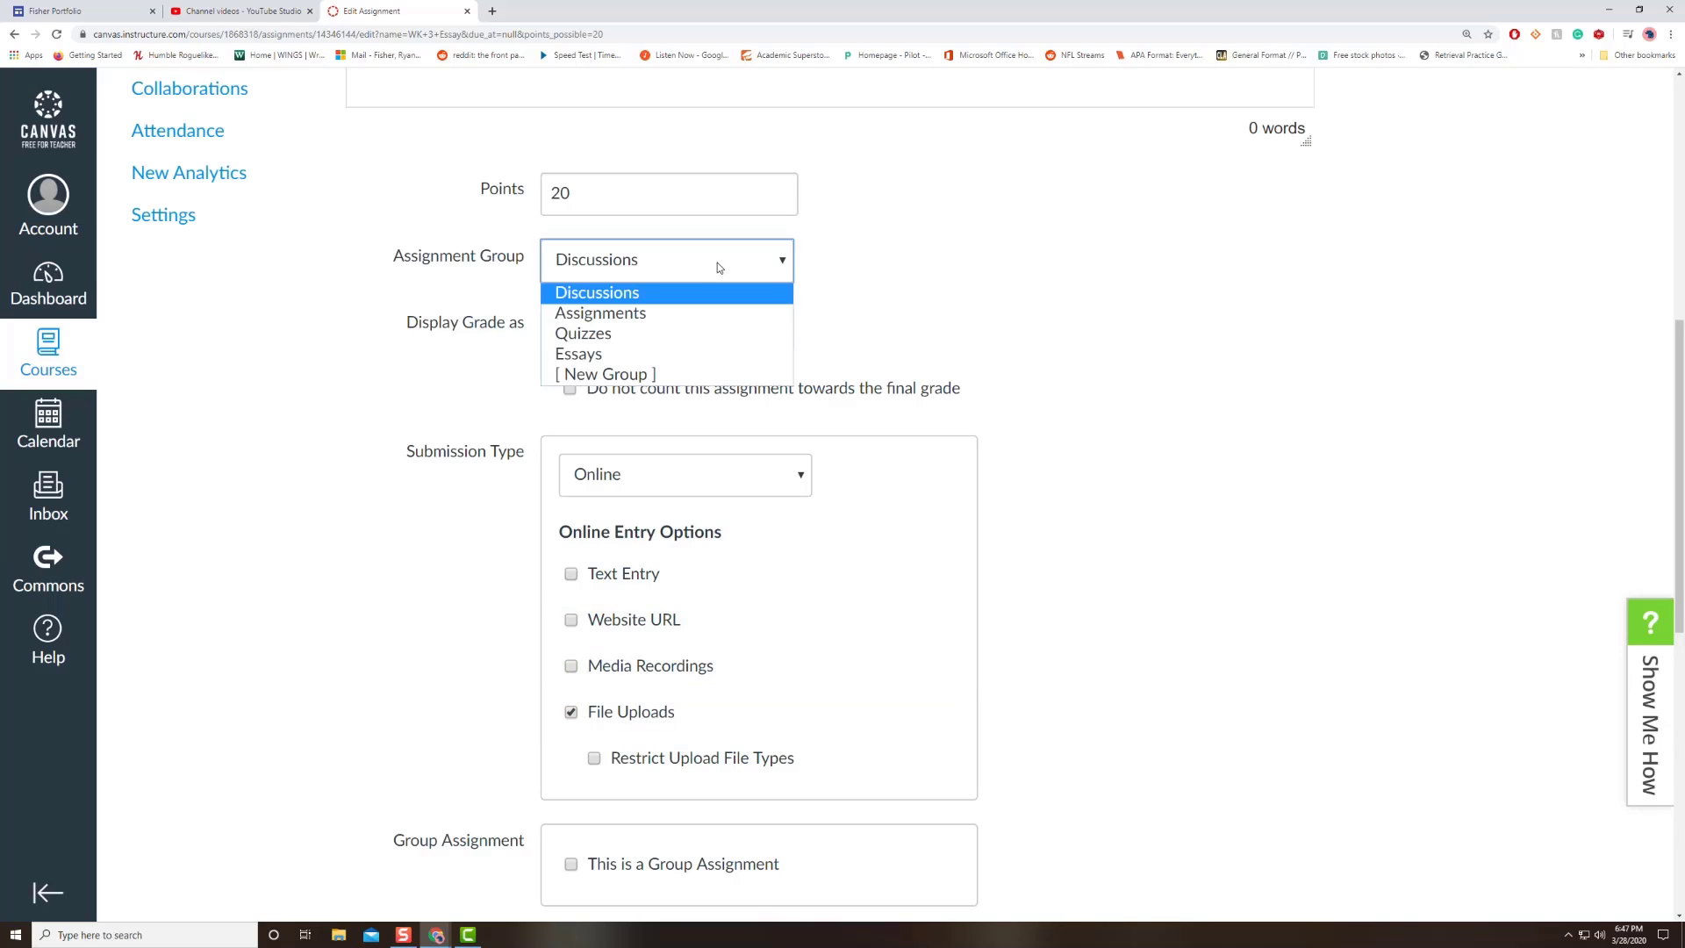
{"action": "left_click", "coordinate": [627, 355]}
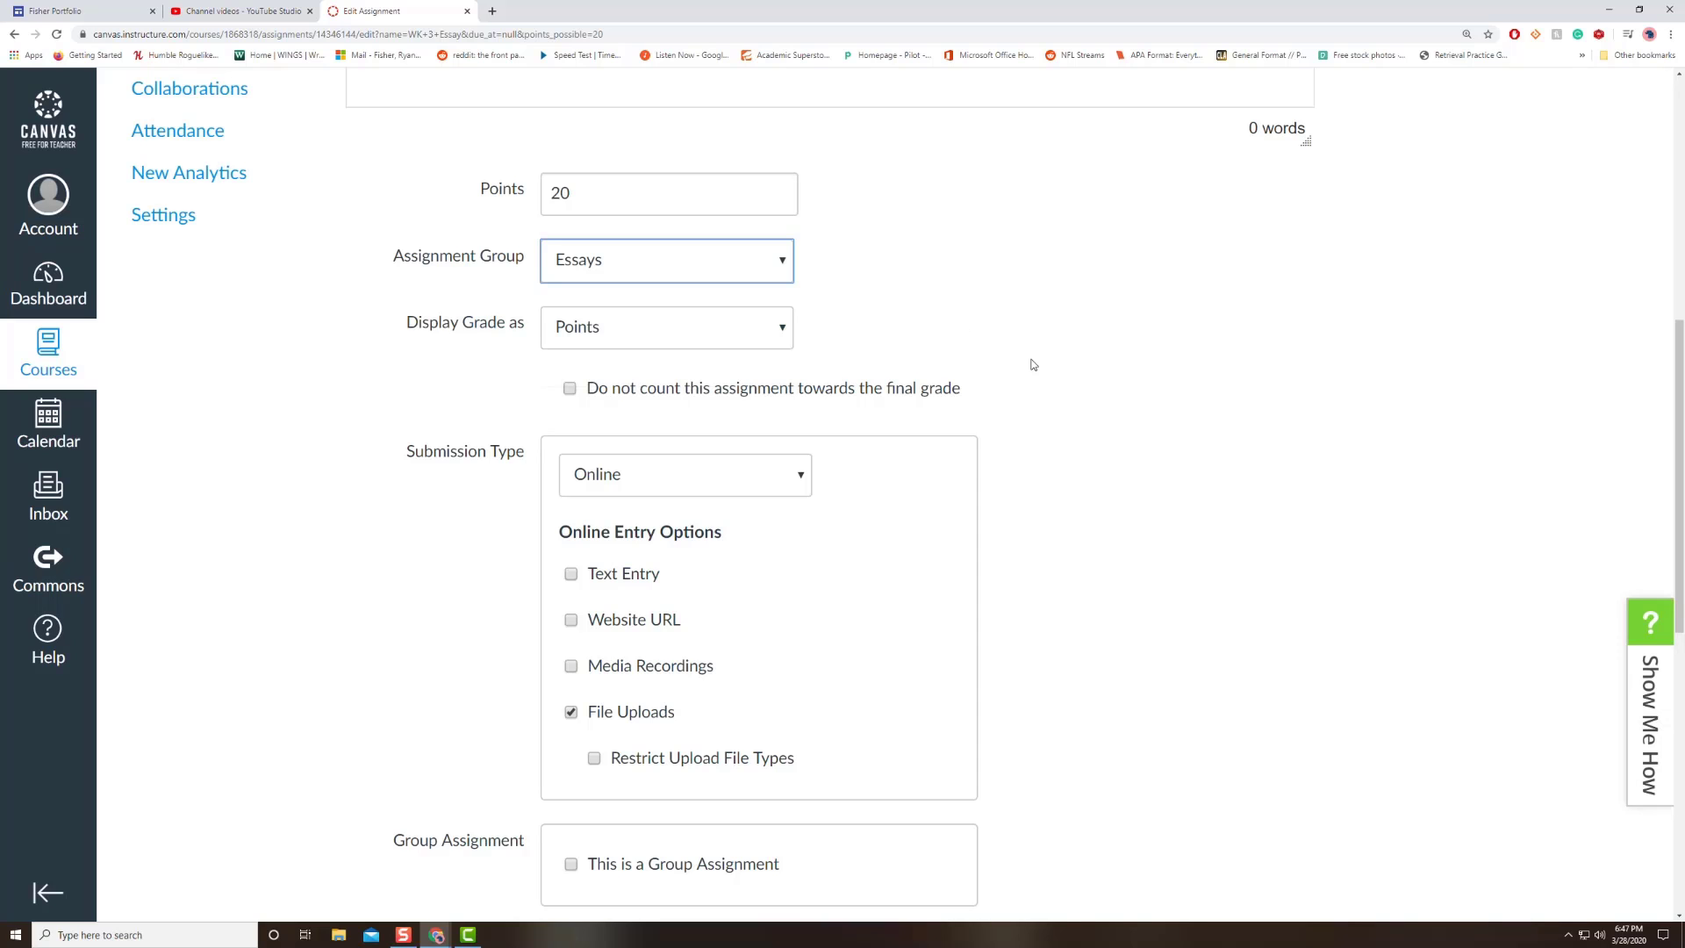
Check the remaining submission and assignment options of WK 3 Essay, then save and publish it
{"action": "scroll", "coordinate": [1032, 363], "scroll_direction": "down", "scroll_amount": 6}
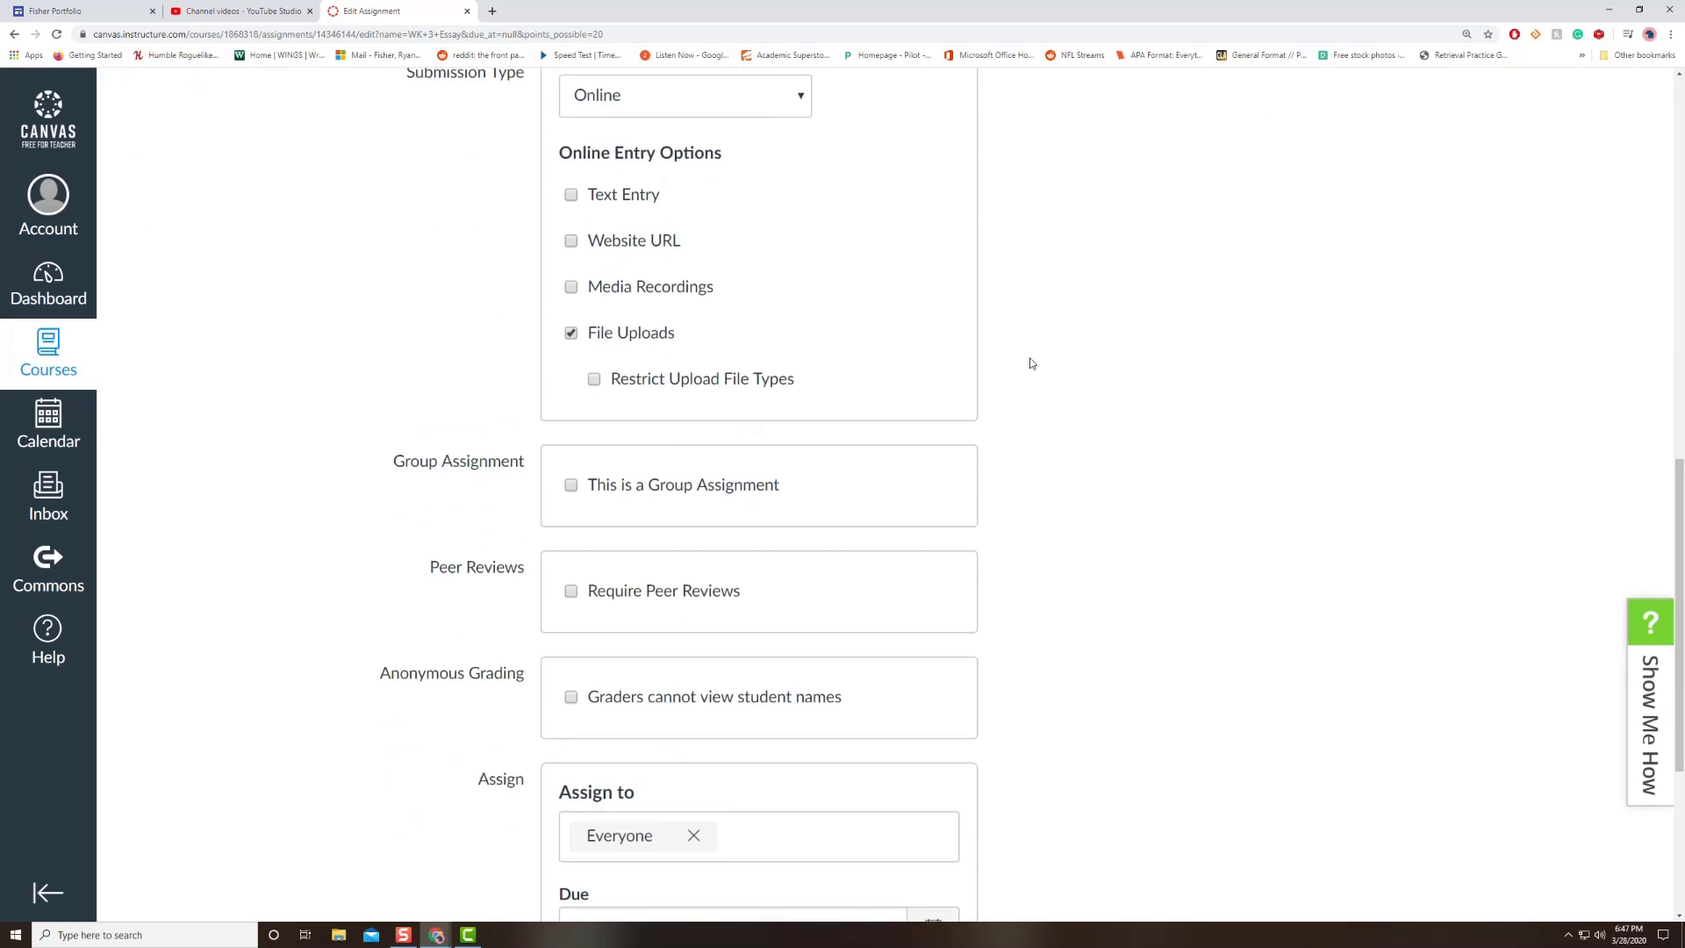
{"action": "scroll", "coordinate": [1032, 362], "scroll_direction": "down", "scroll_amount": 1}
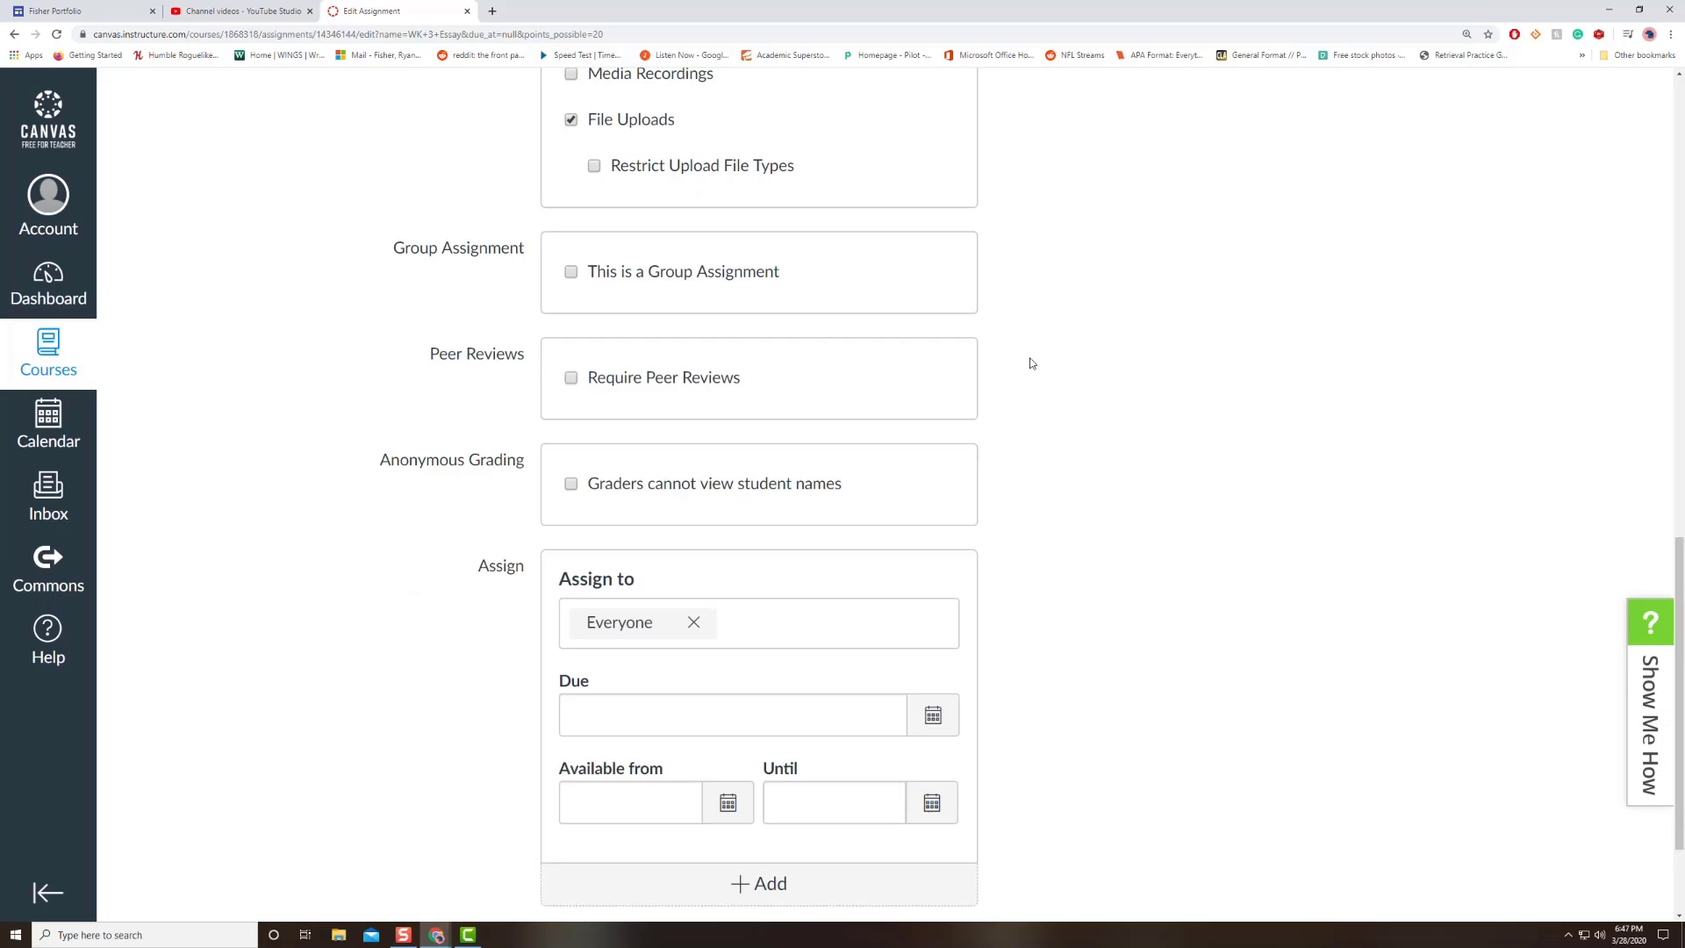
{"action": "scroll", "coordinate": [1032, 363], "scroll_direction": "down", "scroll_amount": 2}
{"action": "scroll", "coordinate": [1032, 362], "scroll_direction": "up", "scroll_amount": 4}
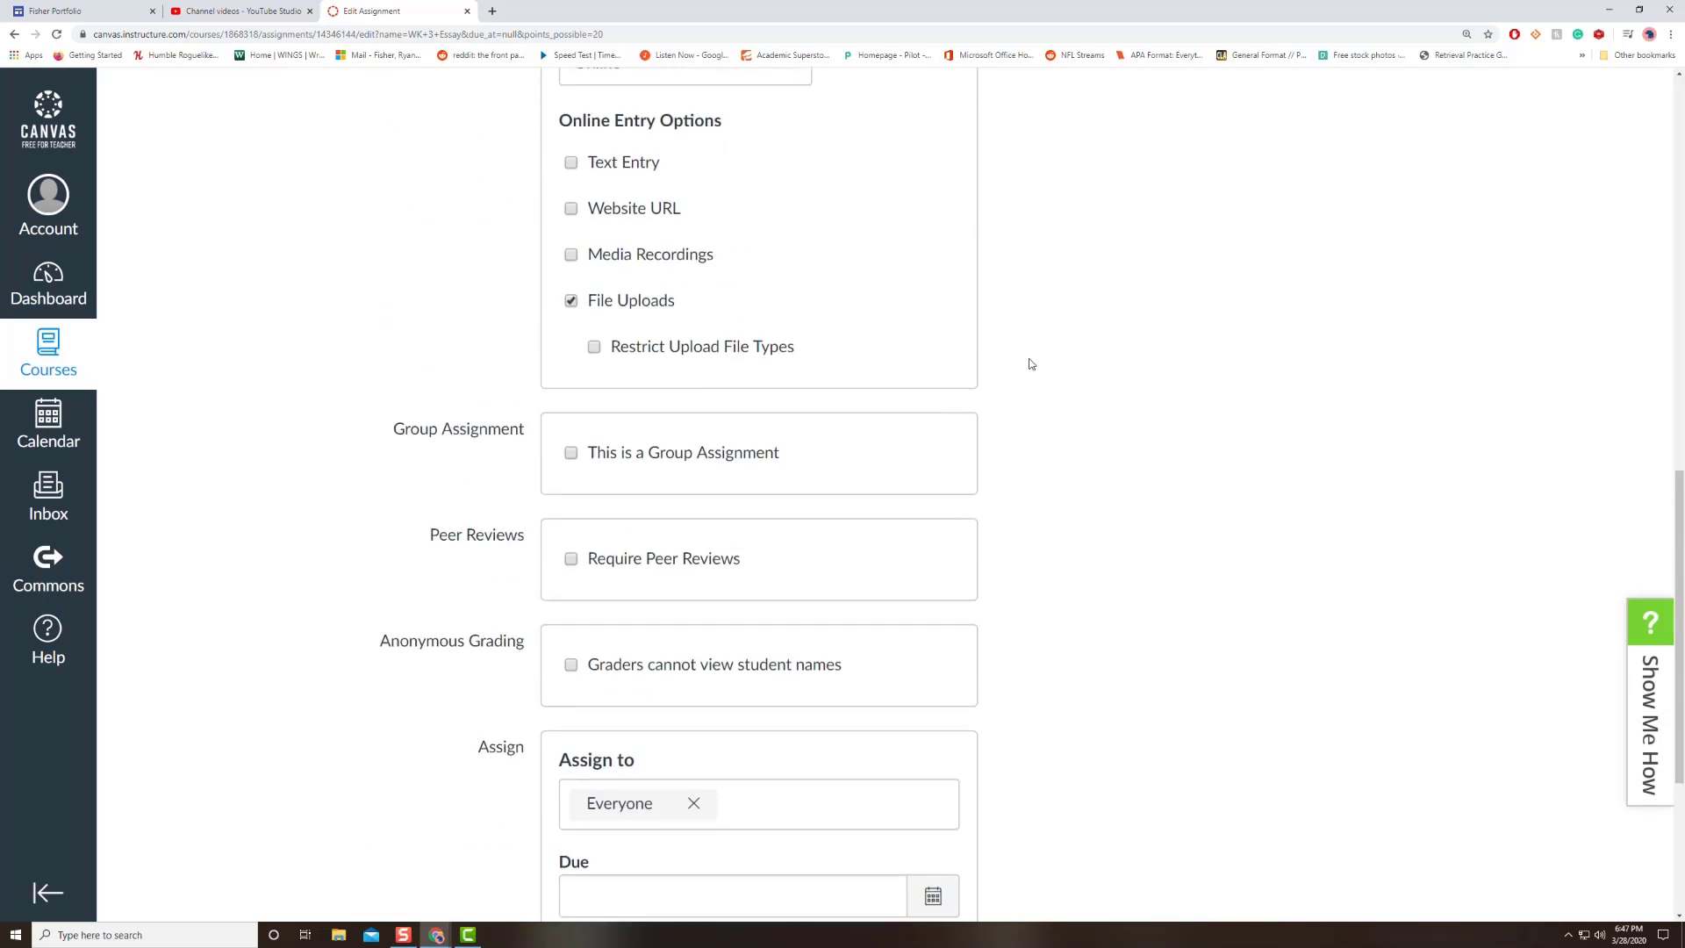
{"action": "scroll", "coordinate": [1031, 363], "scroll_direction": "up", "scroll_amount": 4}
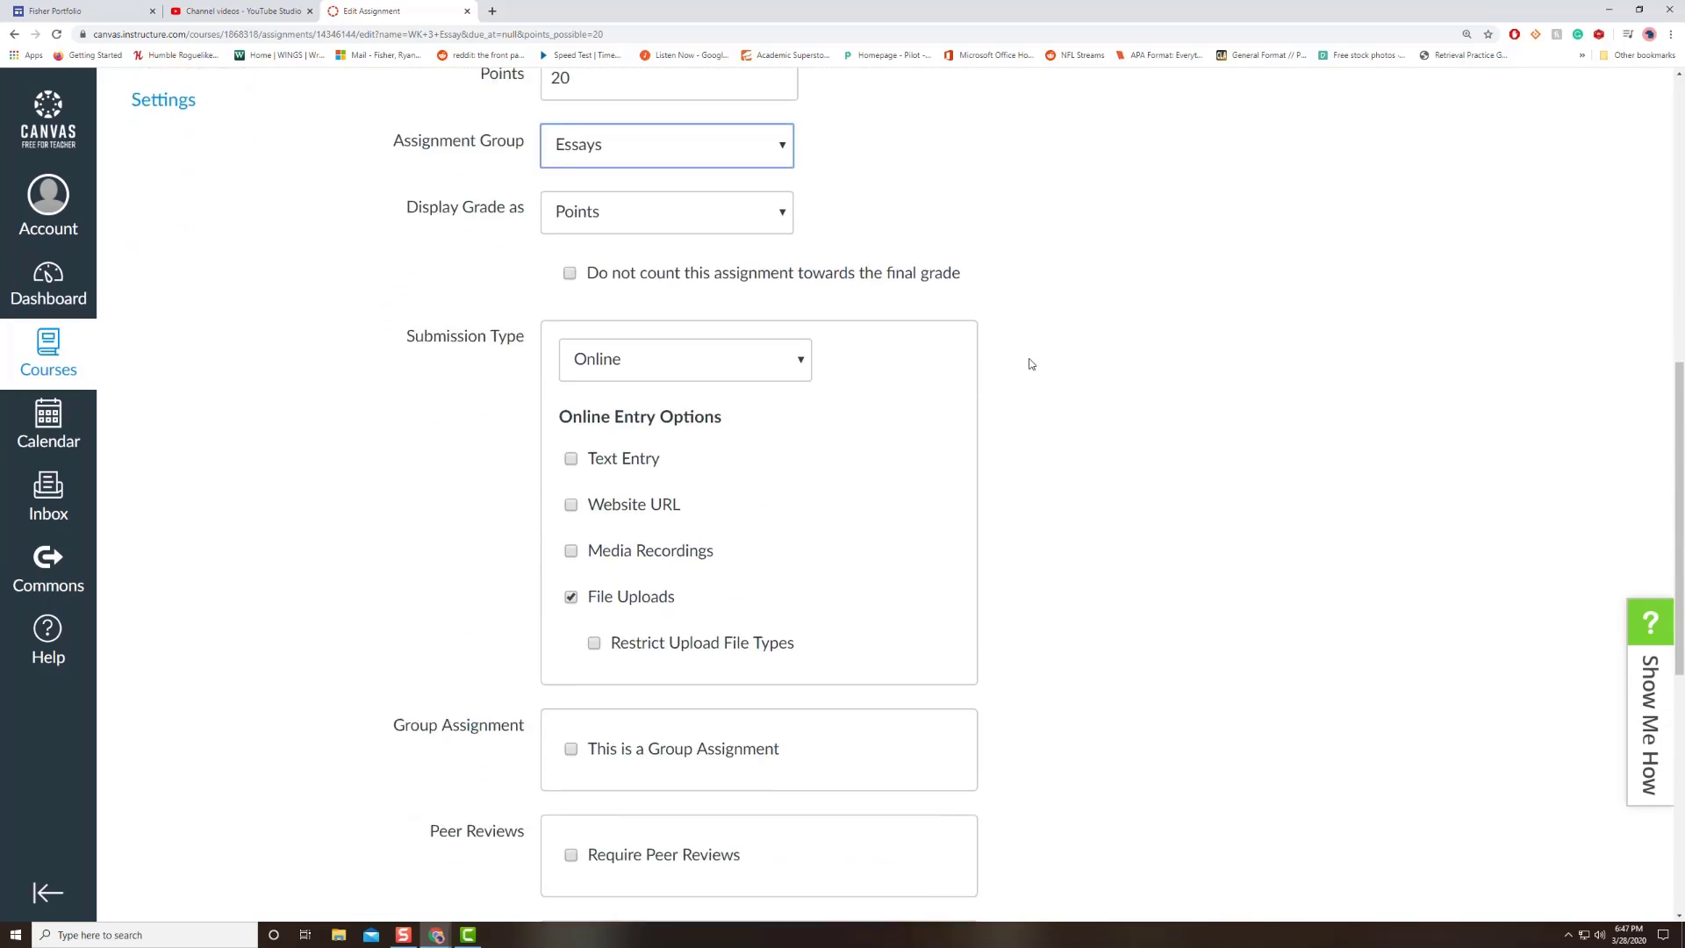
{"action": "scroll", "coordinate": [1031, 364], "scroll_direction": "down", "scroll_amount": 8}
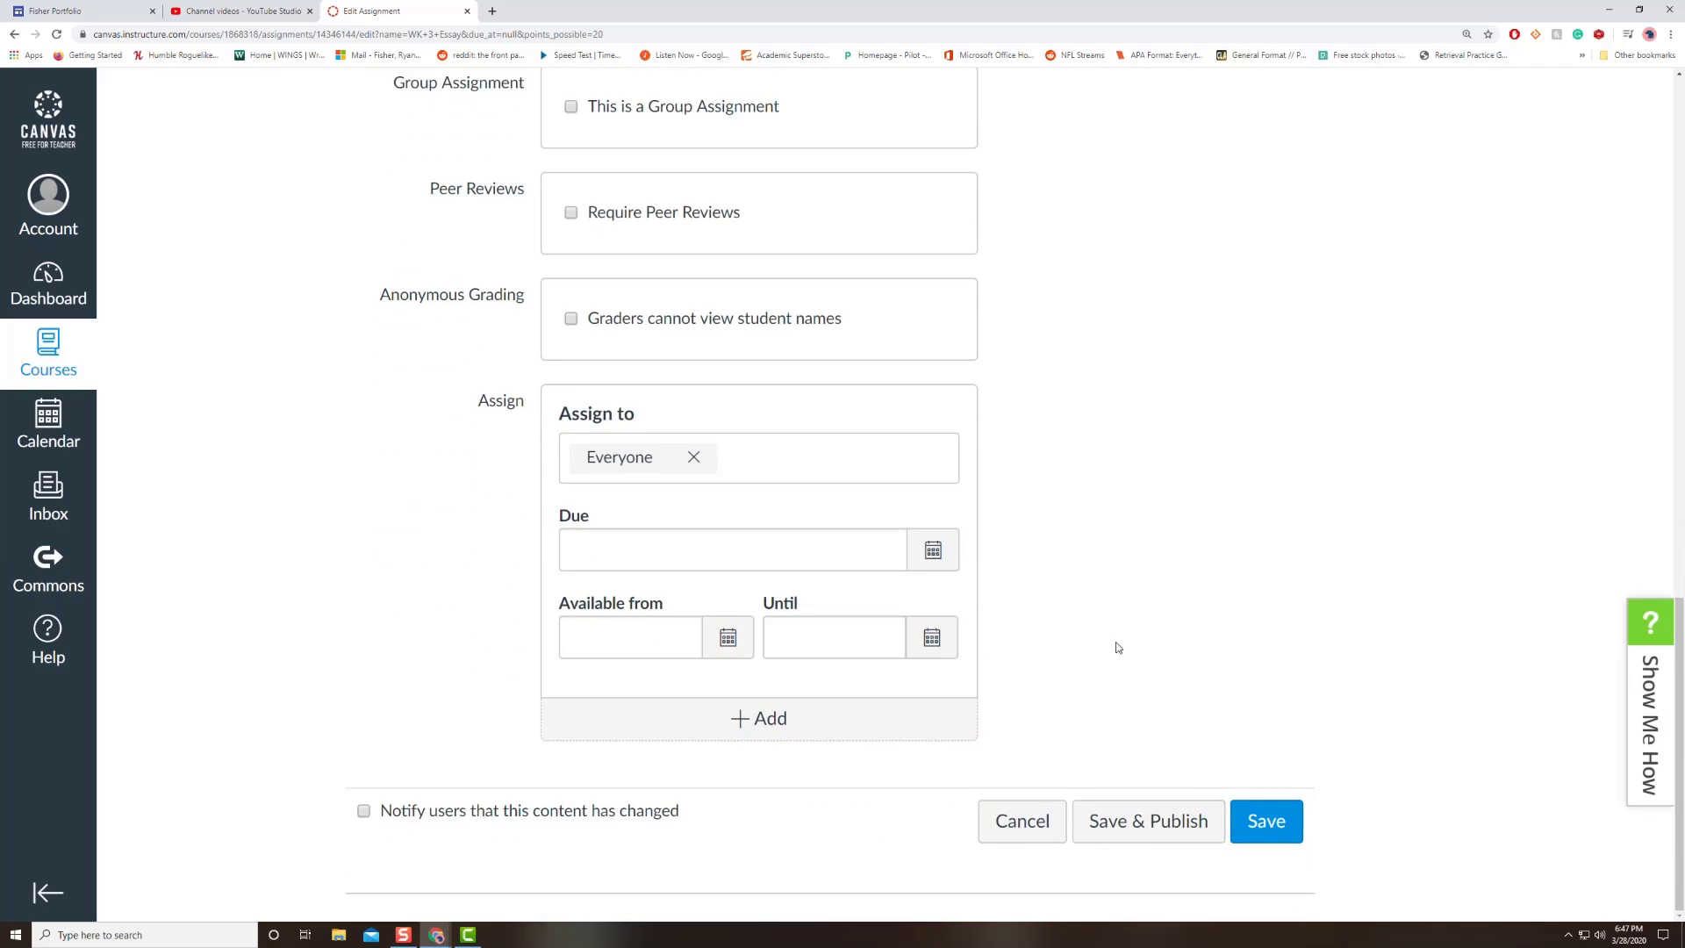
{"action": "left_click", "coordinate": [1188, 834]}
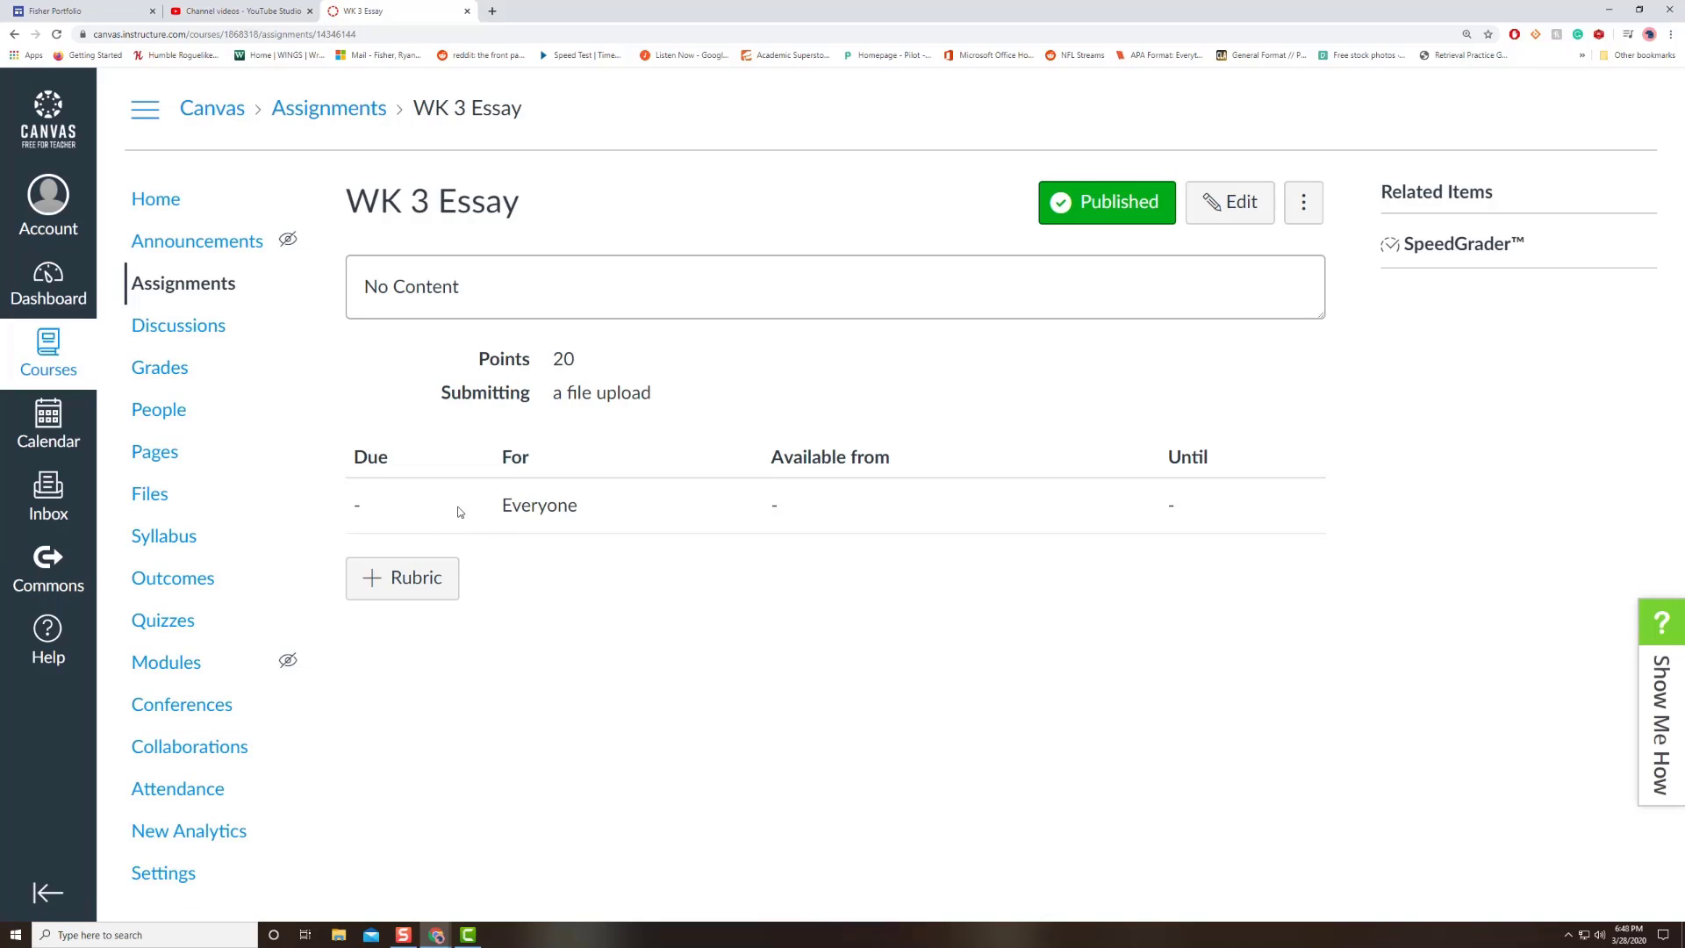
Attach the existing Essay Rubric from the Canvas course to the WK 3 Essay assignment, and check its criteria, ratings and points
{"action": "left_click", "coordinate": [420, 579]}
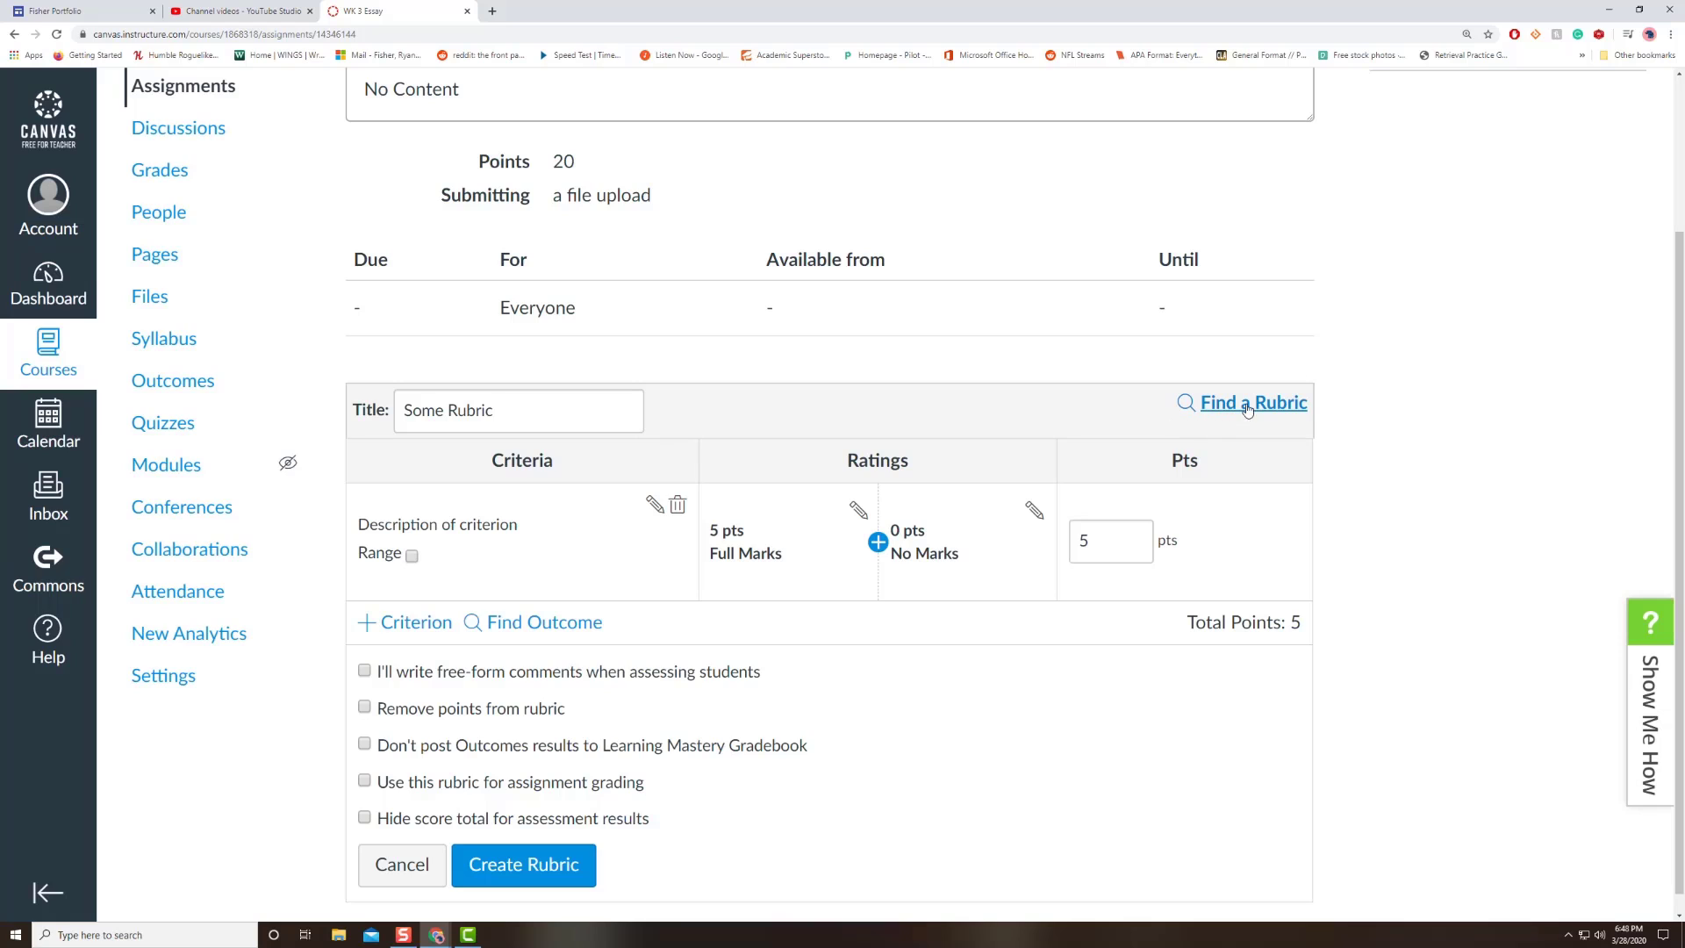
{"action": "left_click", "coordinate": [1247, 405]}
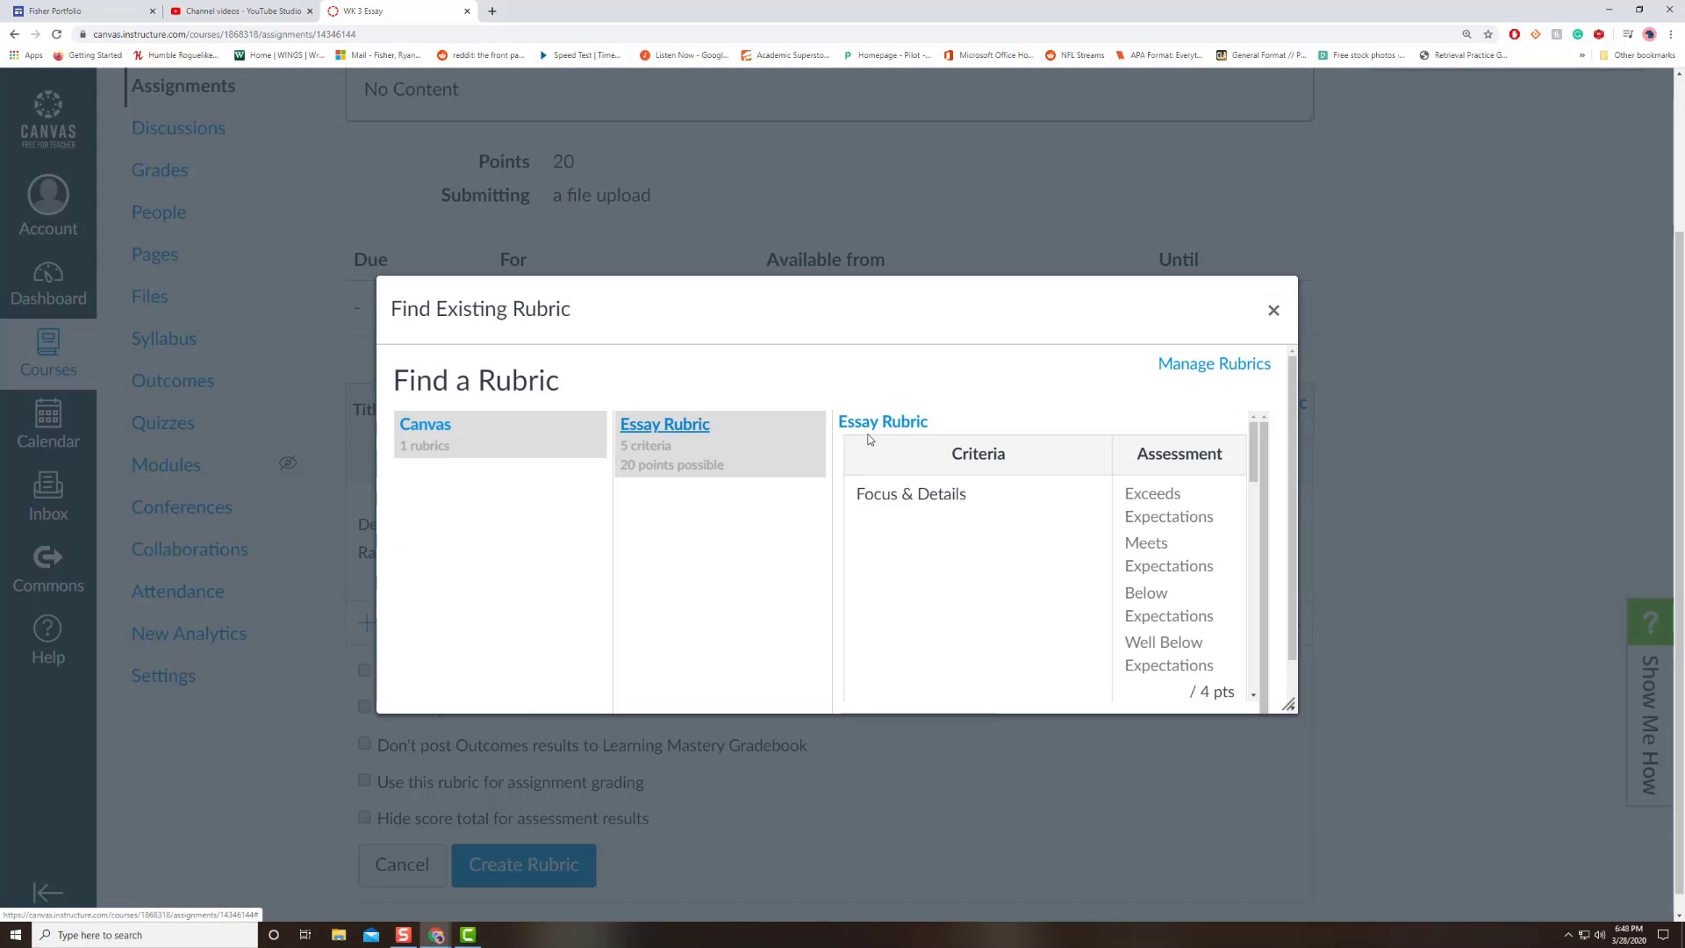
{"action": "left_click", "coordinate": [899, 424]}
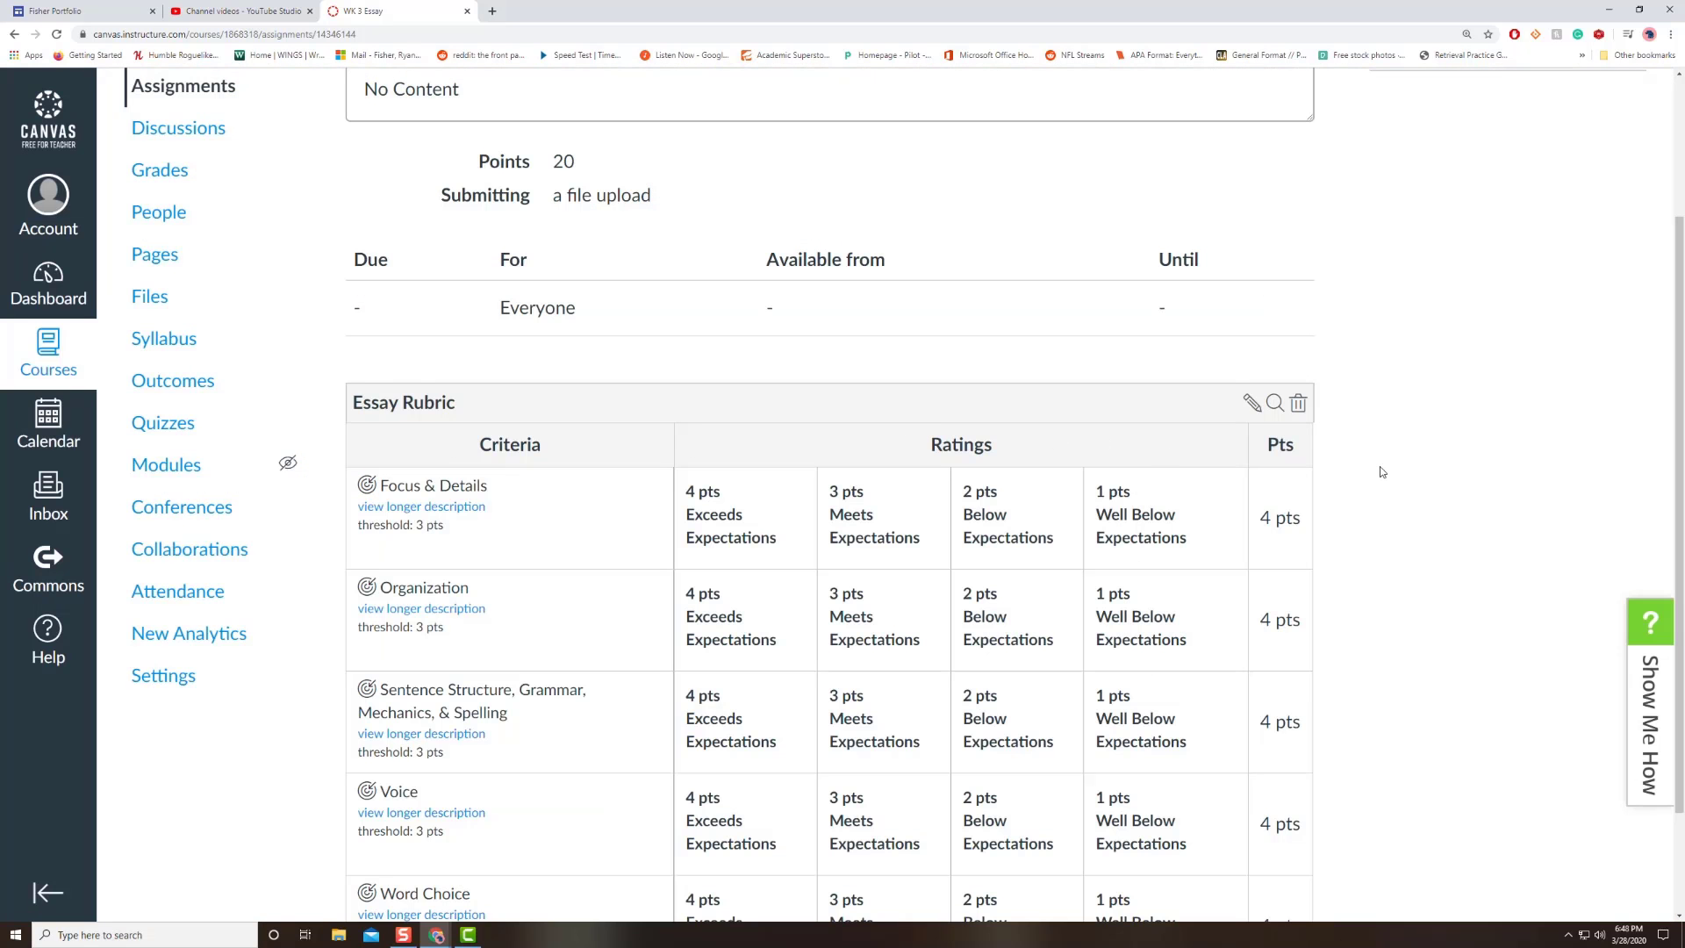
{"action": "scroll", "coordinate": [1368, 472], "scroll_direction": "down", "scroll_amount": 2}
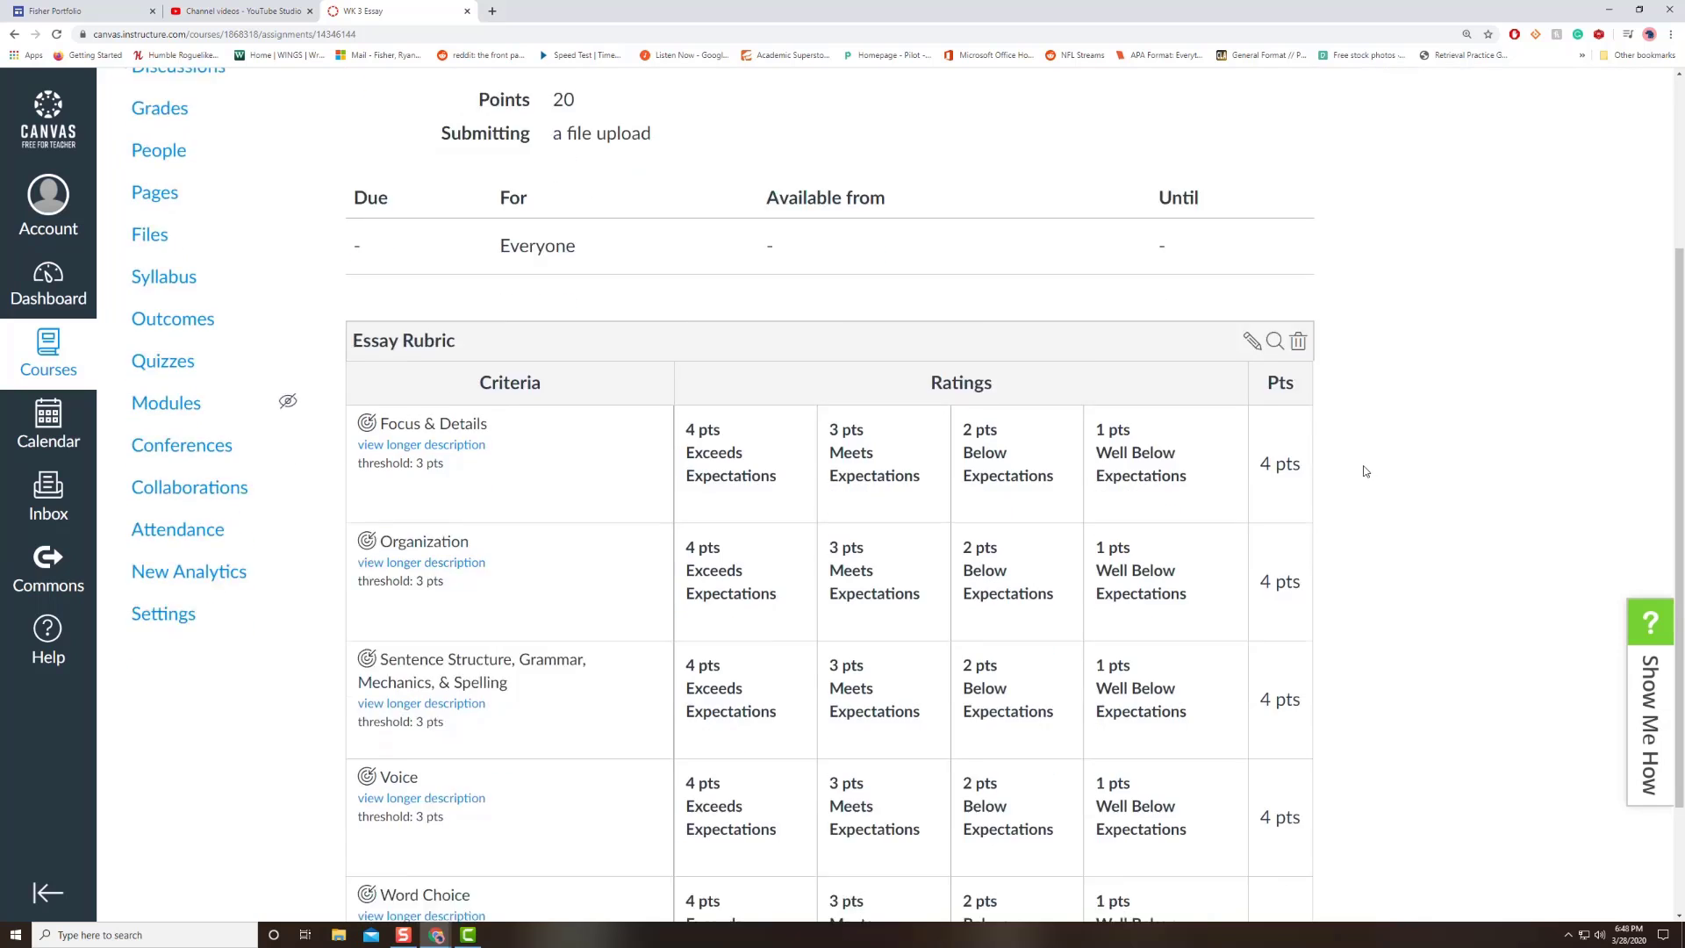
{"action": "scroll", "coordinate": [1361, 472], "scroll_direction": "up", "scroll_amount": 3}
{"action": "scroll", "coordinate": [1358, 471], "scroll_direction": "up", "scroll_amount": 2}
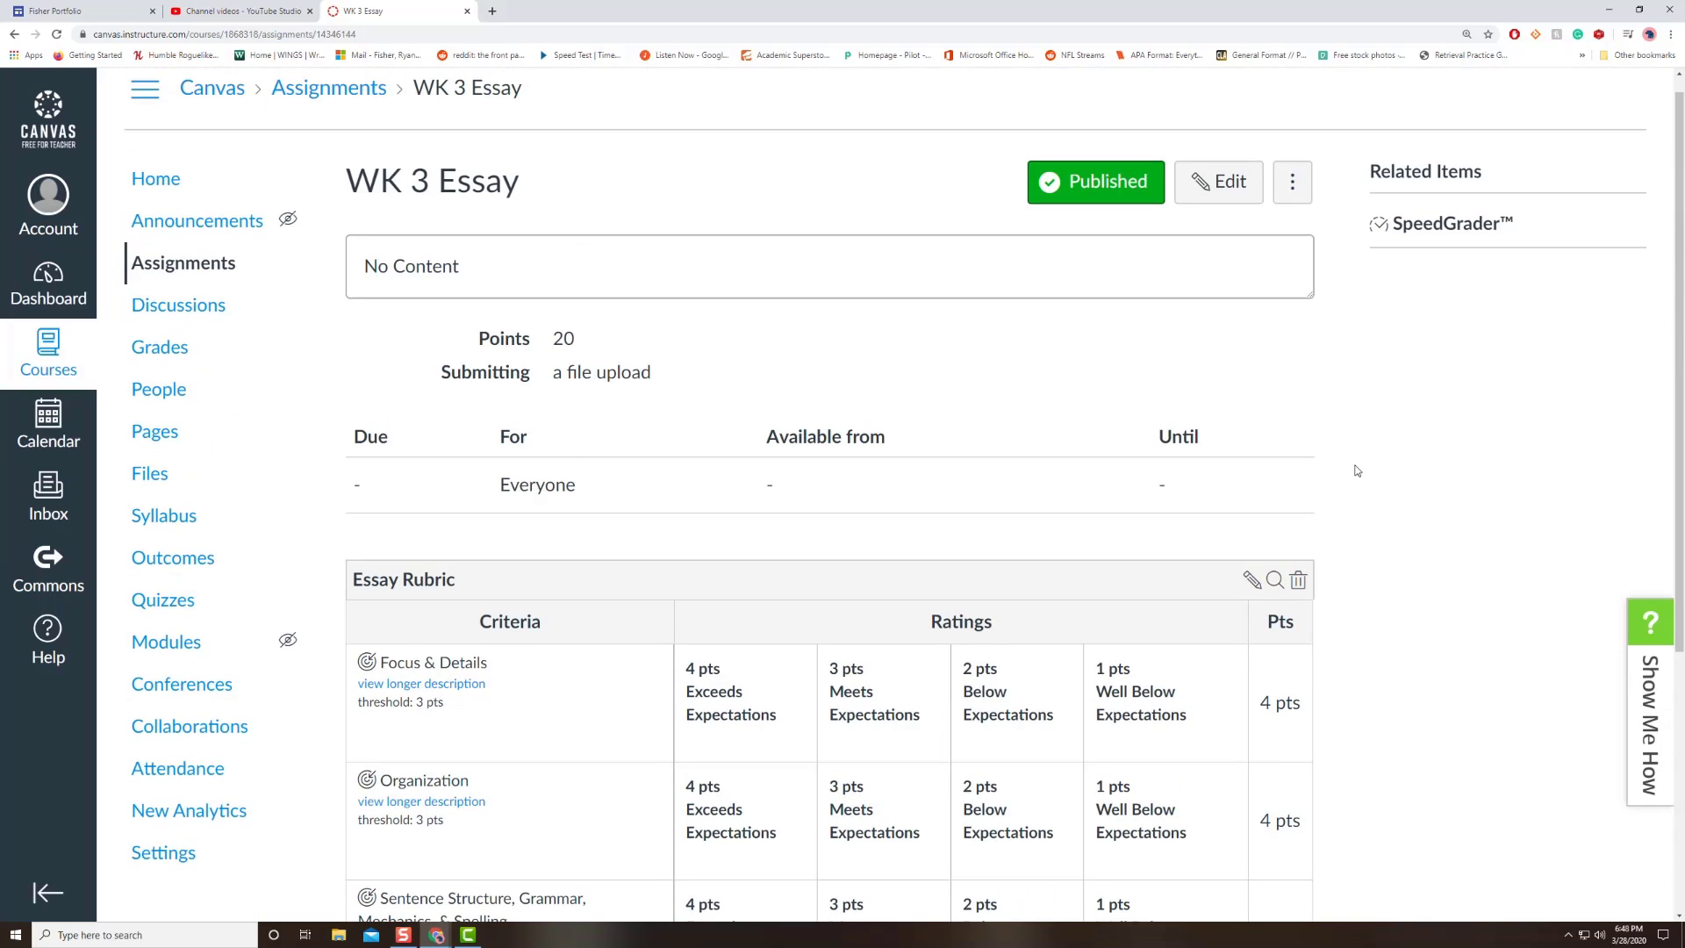
{"action": "scroll", "coordinate": [1281, 460], "scroll_direction": "down", "scroll_amount": 4}
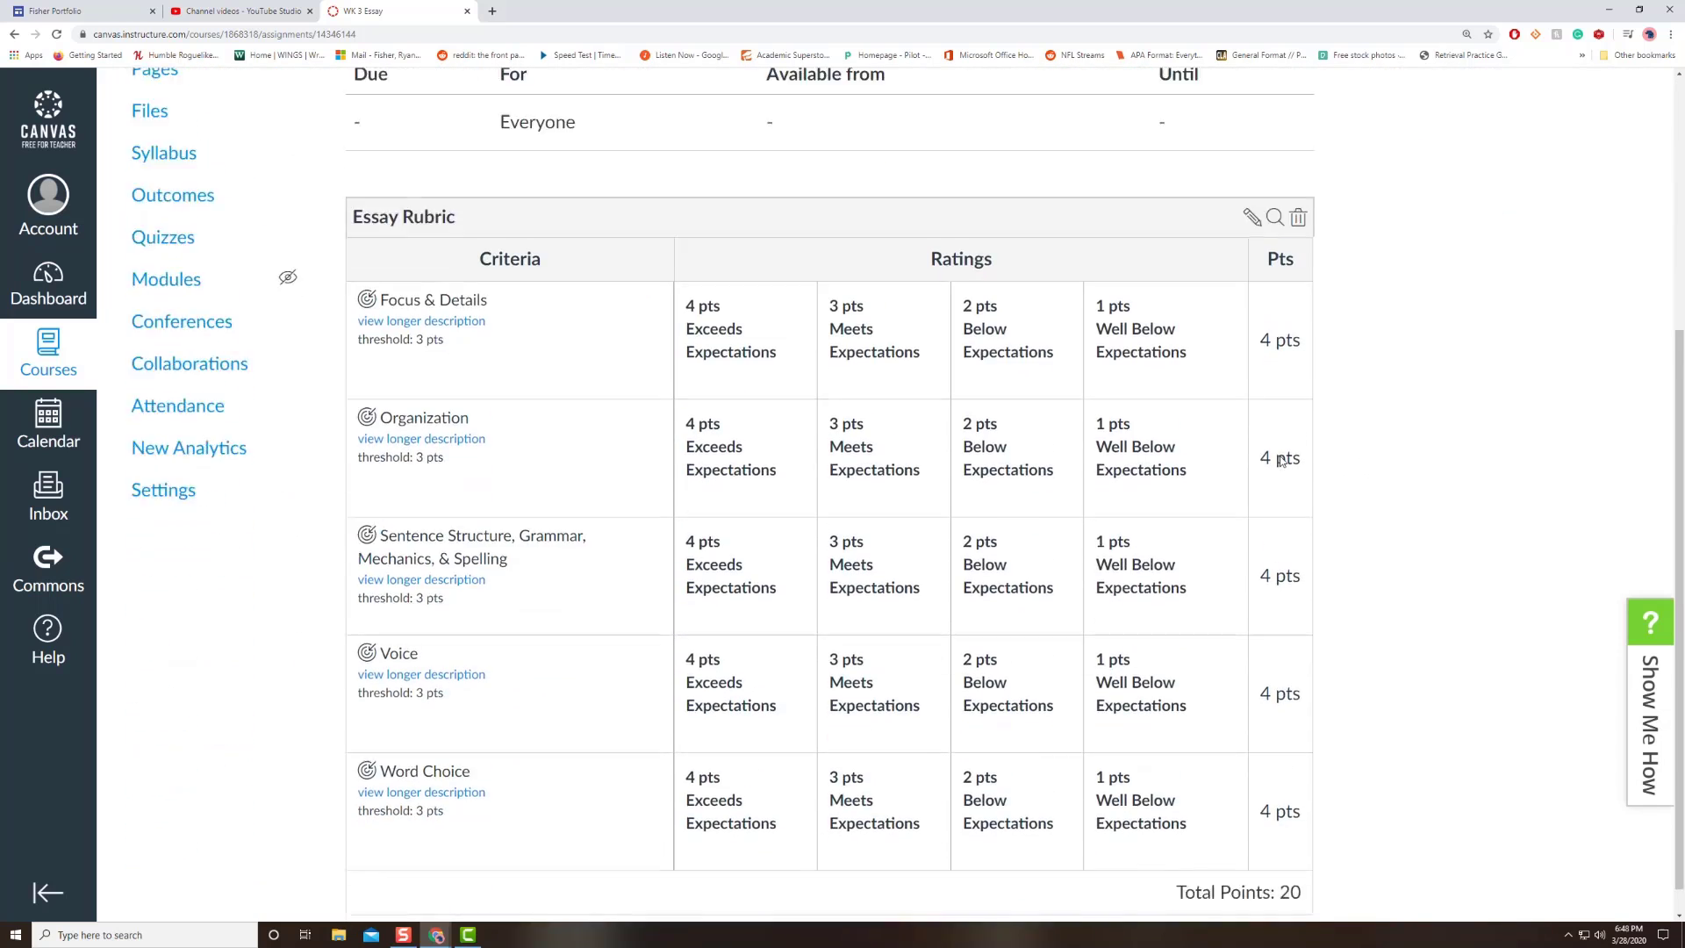
{"action": "scroll", "coordinate": [1280, 460], "scroll_direction": "up", "scroll_amount": 4}
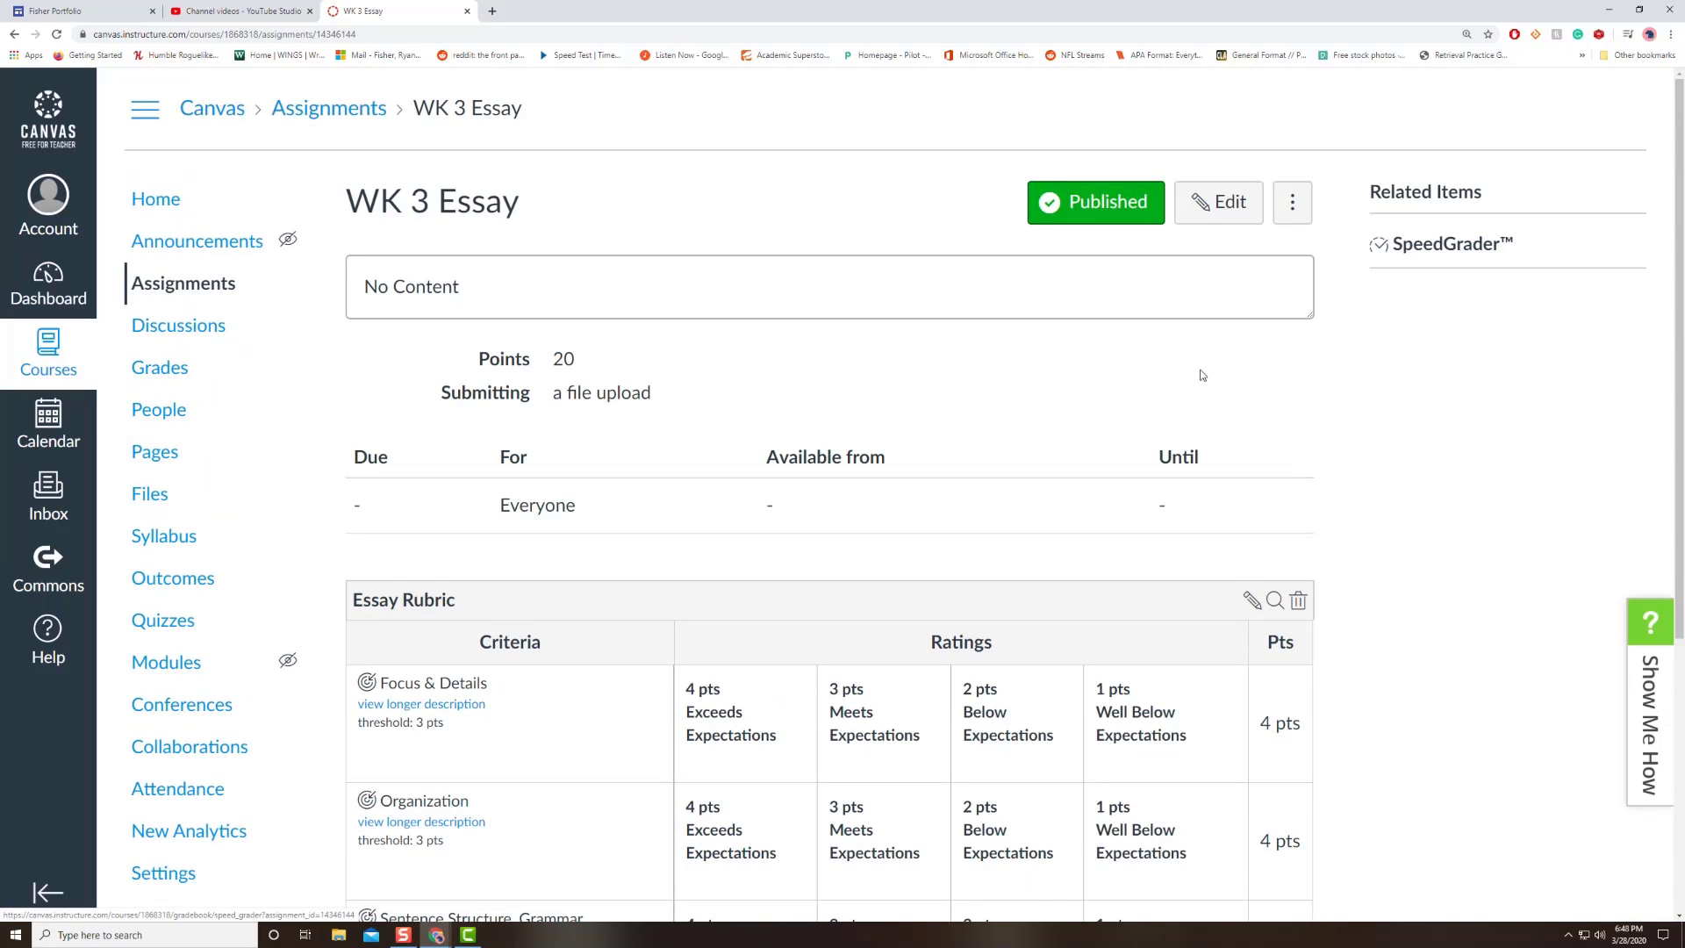
Reopen WK 3 Essay for editing, review its points, submission, peer review, anonymous grading and assign options, and save the assignment
{"action": "left_click", "coordinate": [1200, 210]}
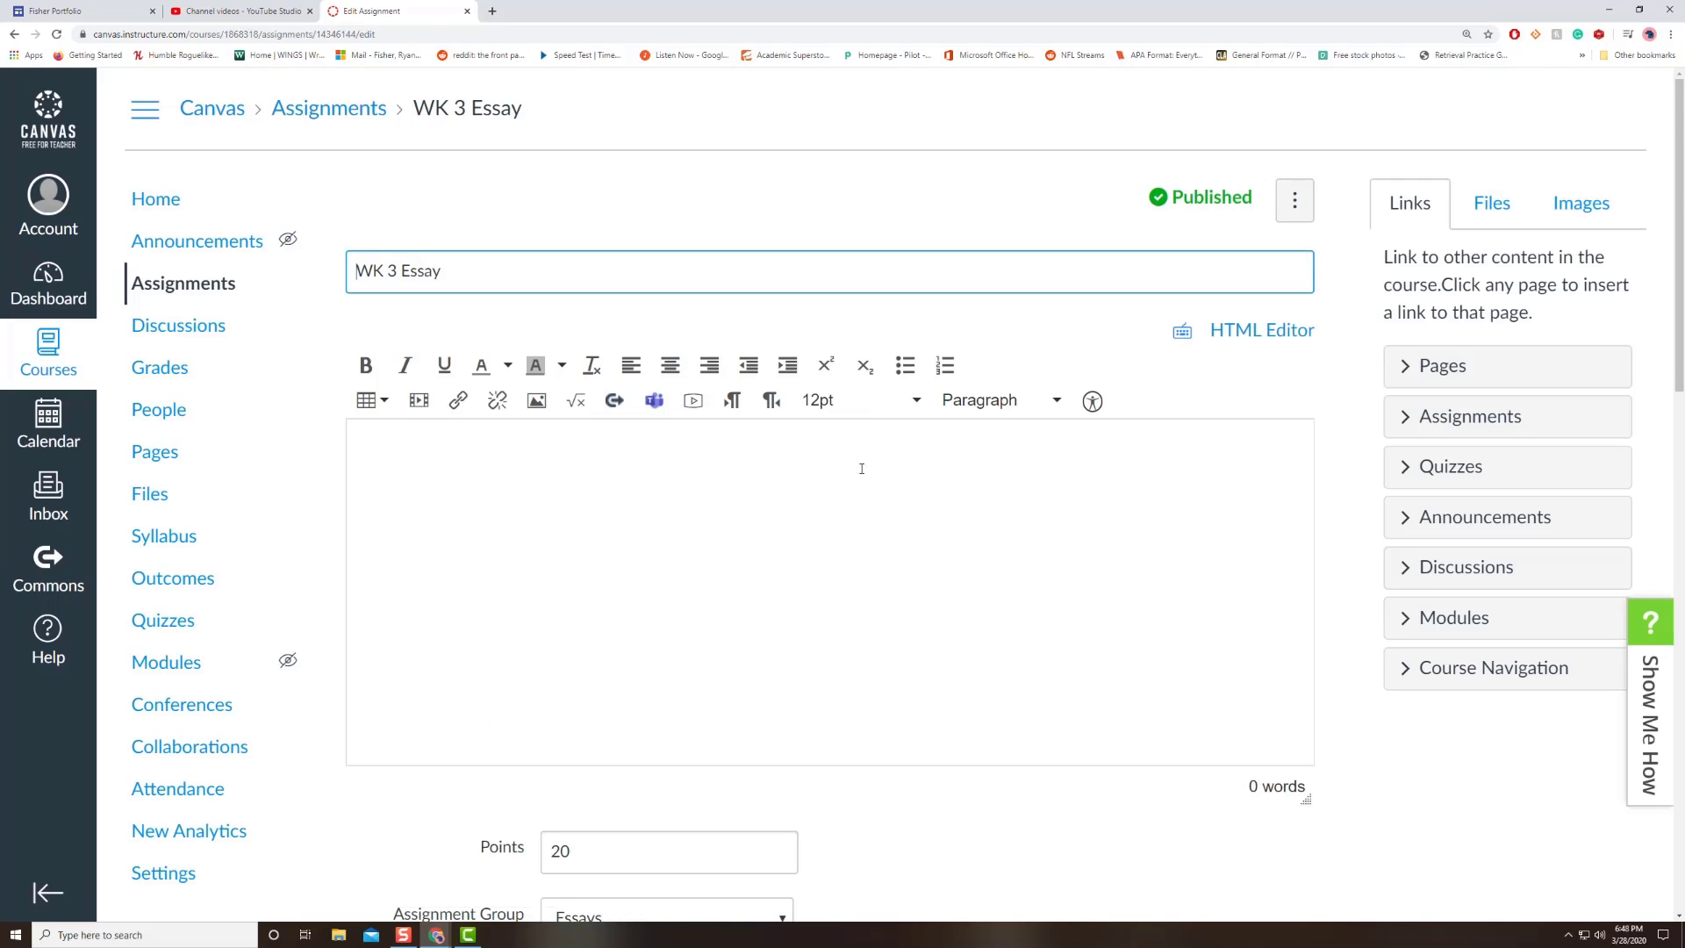
{"action": "scroll", "coordinate": [861, 462], "scroll_direction": "down", "scroll_amount": 6}
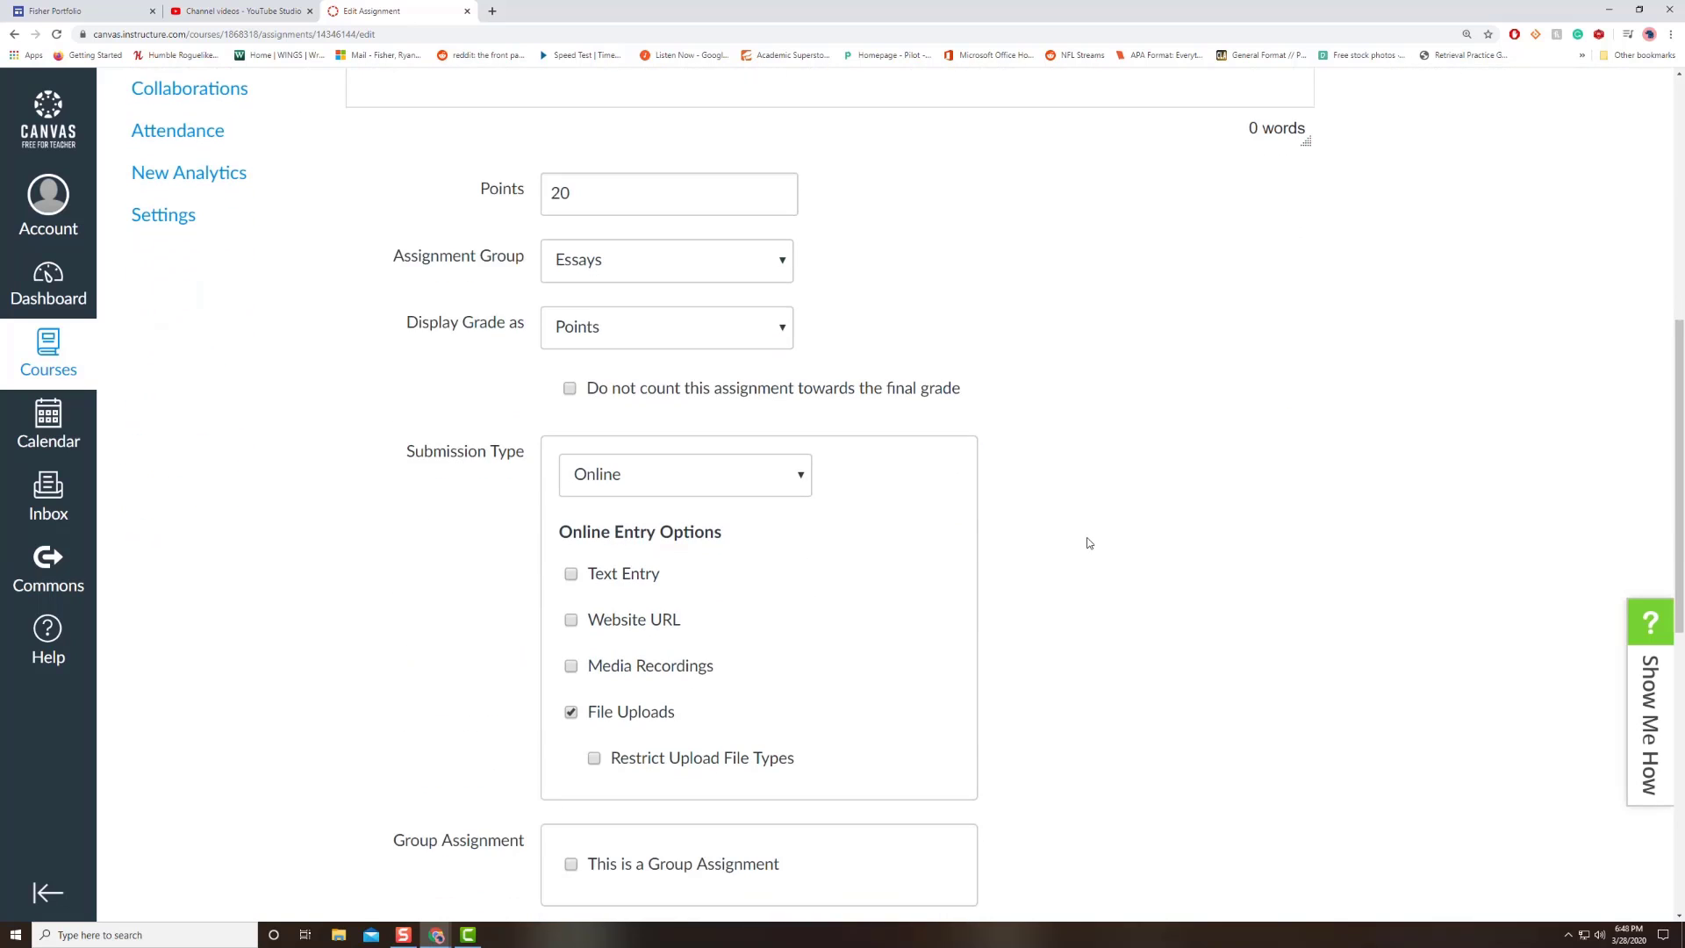
{"action": "scroll", "coordinate": [1087, 542], "scroll_direction": "down", "scroll_amount": 5}
{"action": "scroll", "coordinate": [1088, 542], "scroll_direction": "down", "scroll_amount": 4}
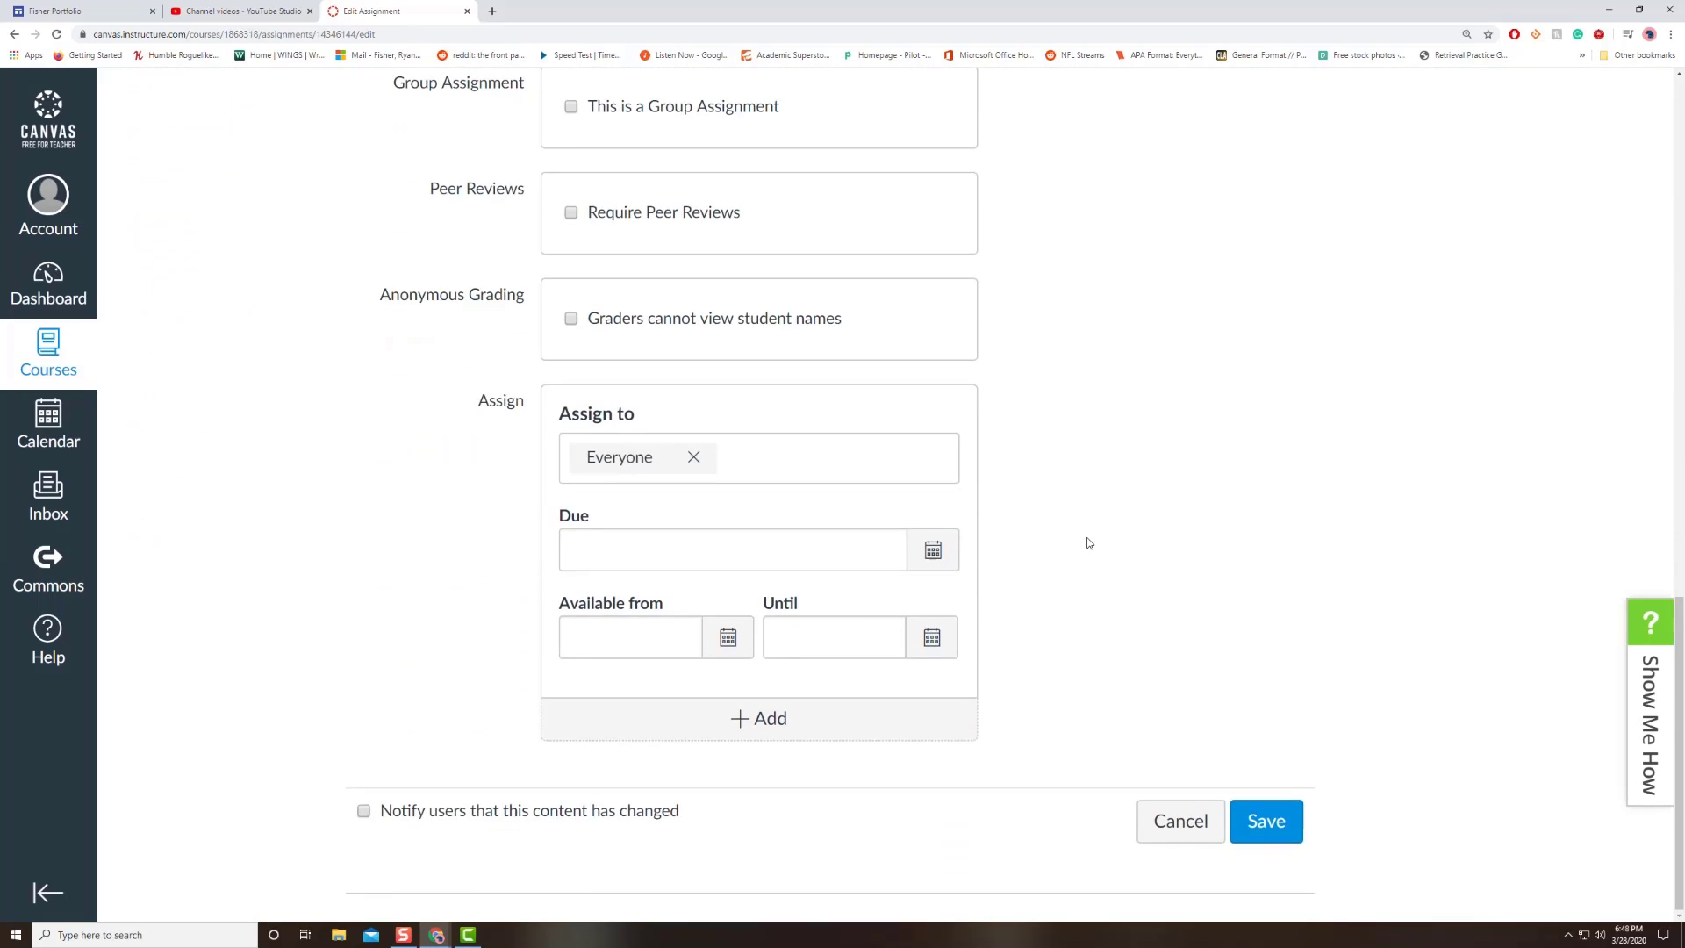
{"action": "scroll", "coordinate": [1087, 542], "scroll_direction": "up", "scroll_amount": 3}
{"action": "scroll", "coordinate": [1087, 542], "scroll_direction": "up", "scroll_amount": 3}
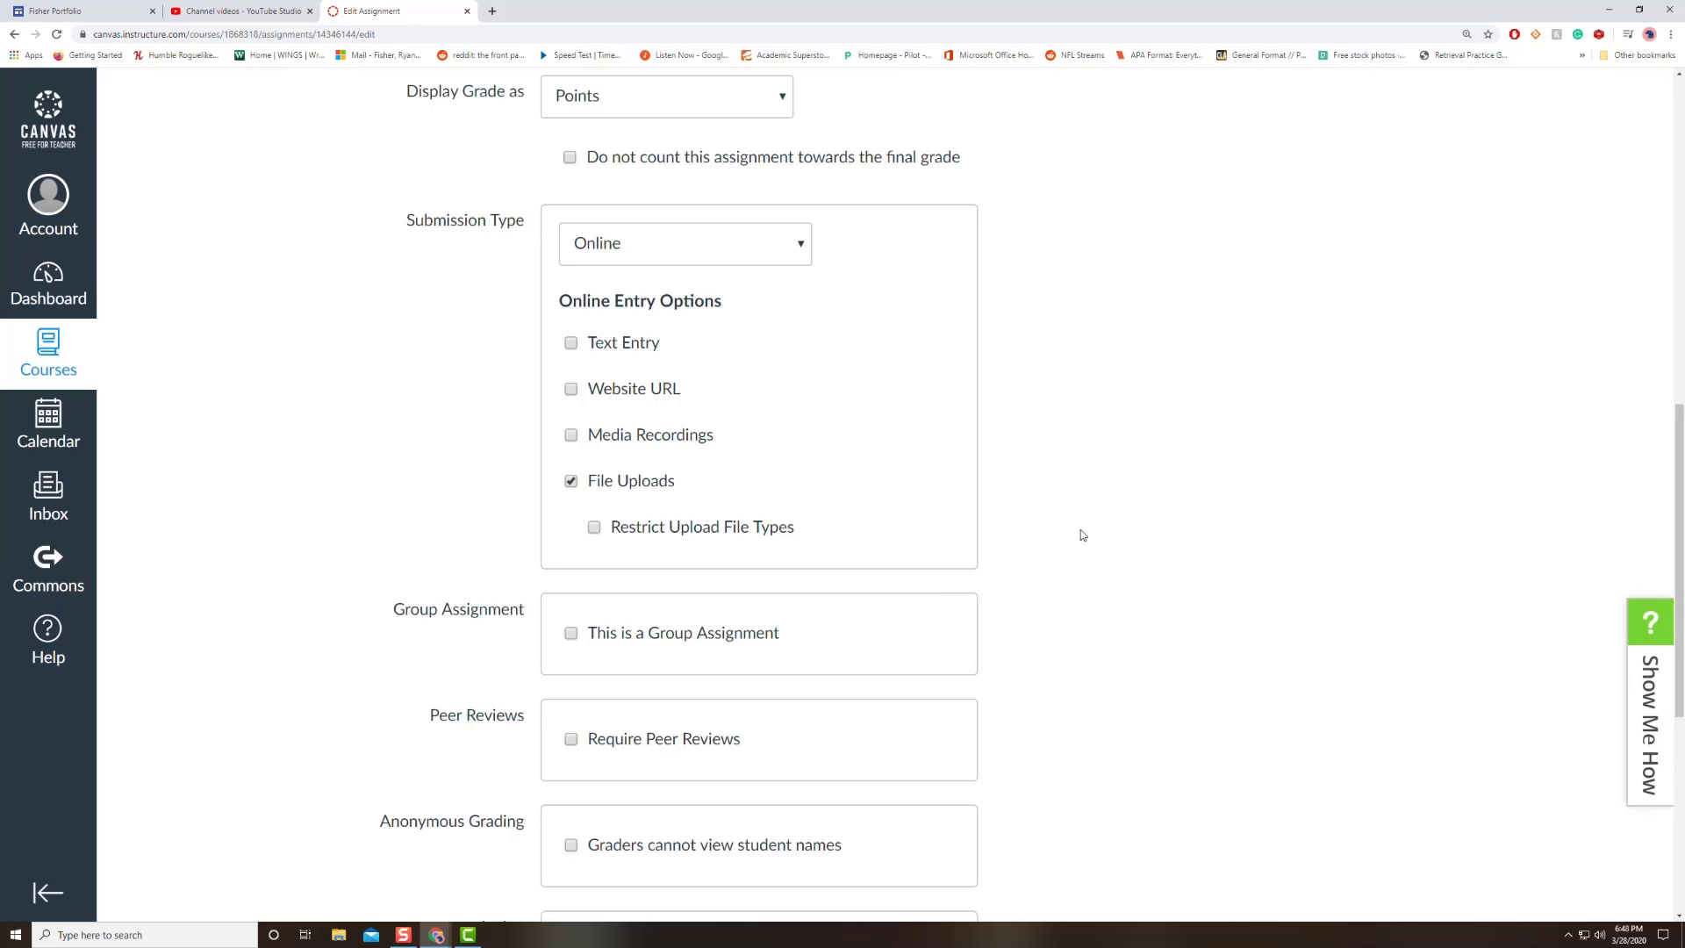
{"action": "scroll", "coordinate": [1081, 534], "scroll_direction": "down", "scroll_amount": 5}
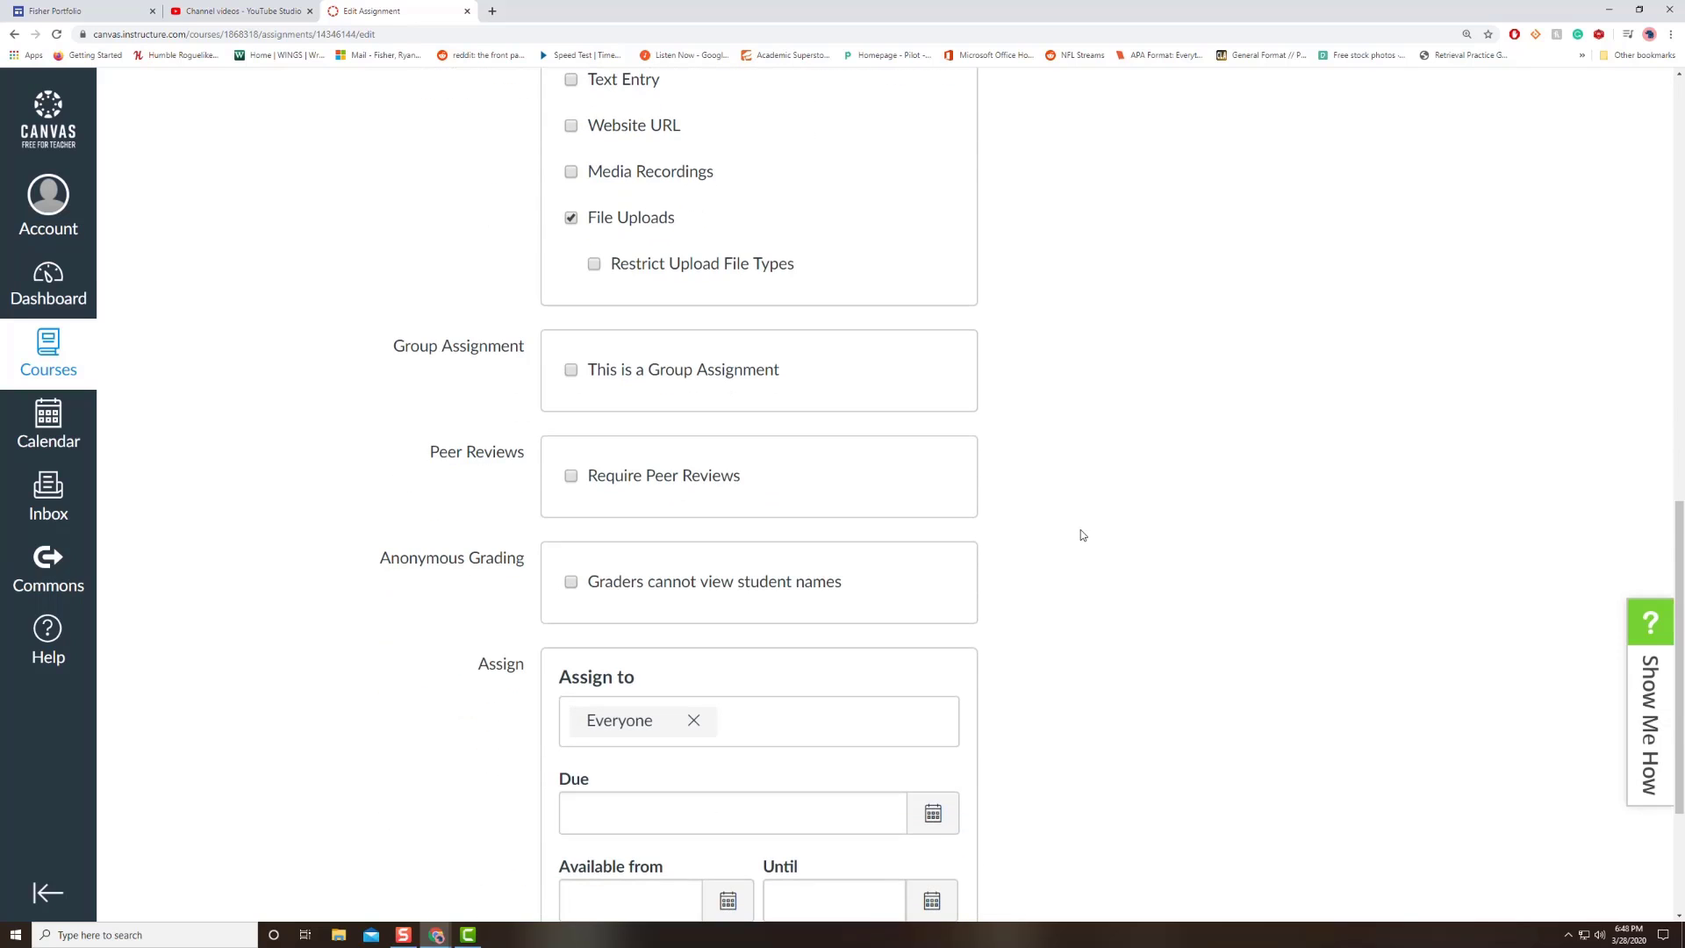
{"action": "scroll", "coordinate": [1081, 535], "scroll_direction": "up", "scroll_amount": 9}
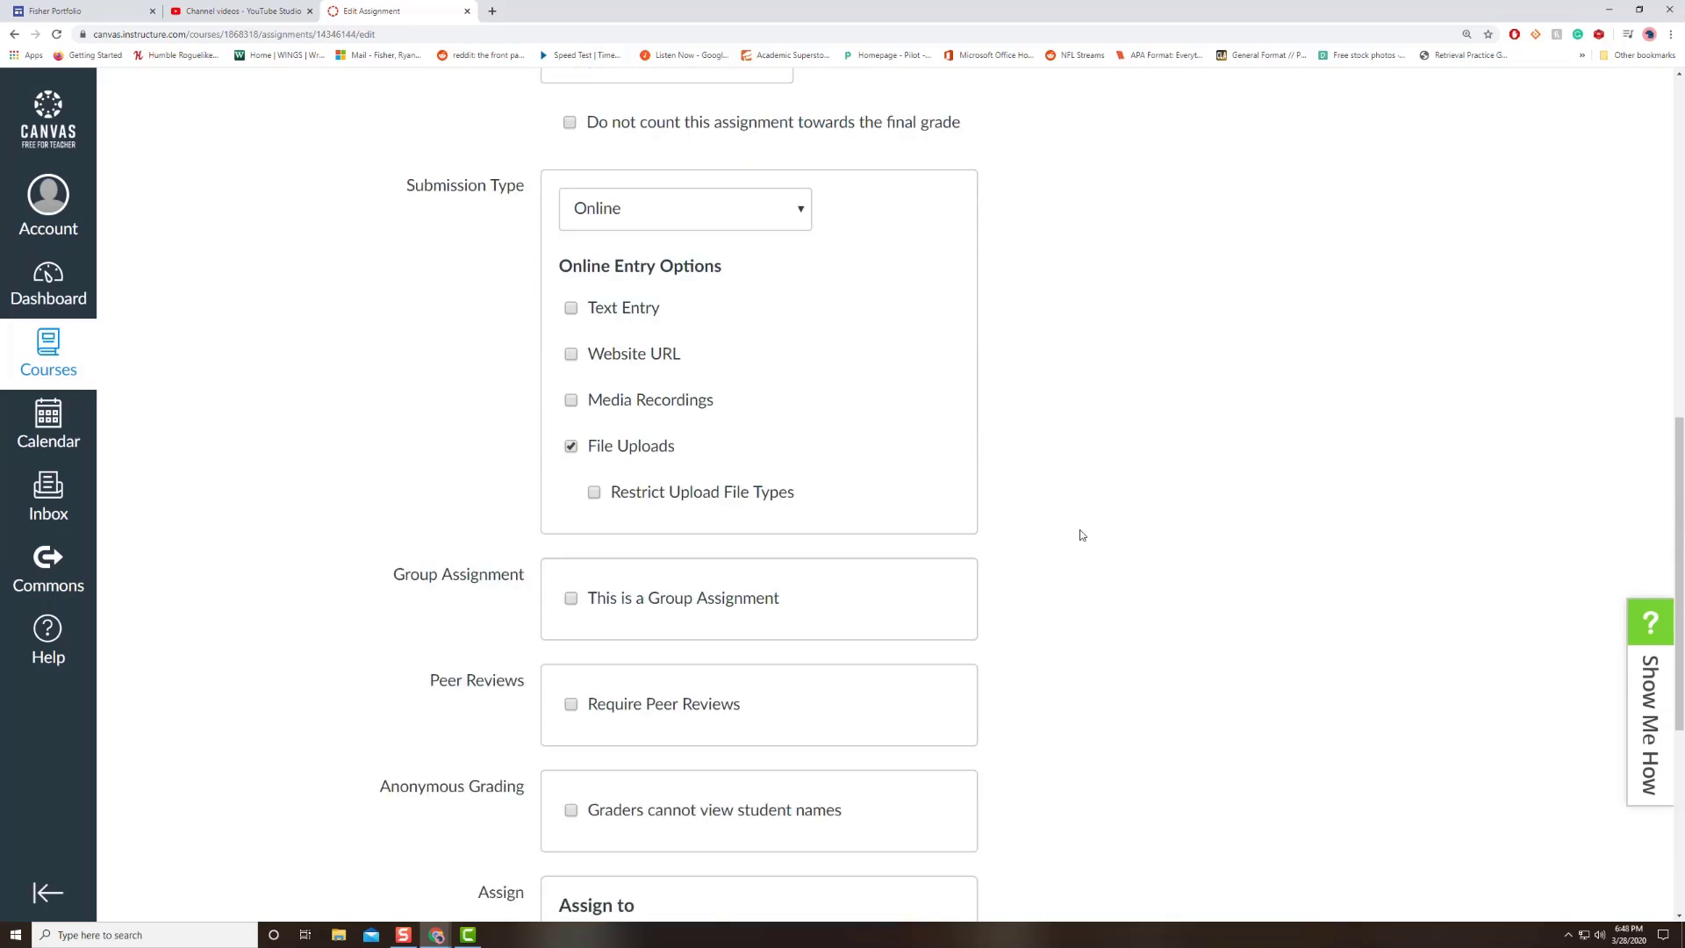
{"action": "scroll", "coordinate": [1014, 474], "scroll_direction": "down", "scroll_amount": 5}
{"action": "scroll", "coordinate": [1016, 474], "scroll_direction": "down", "scroll_amount": 5}
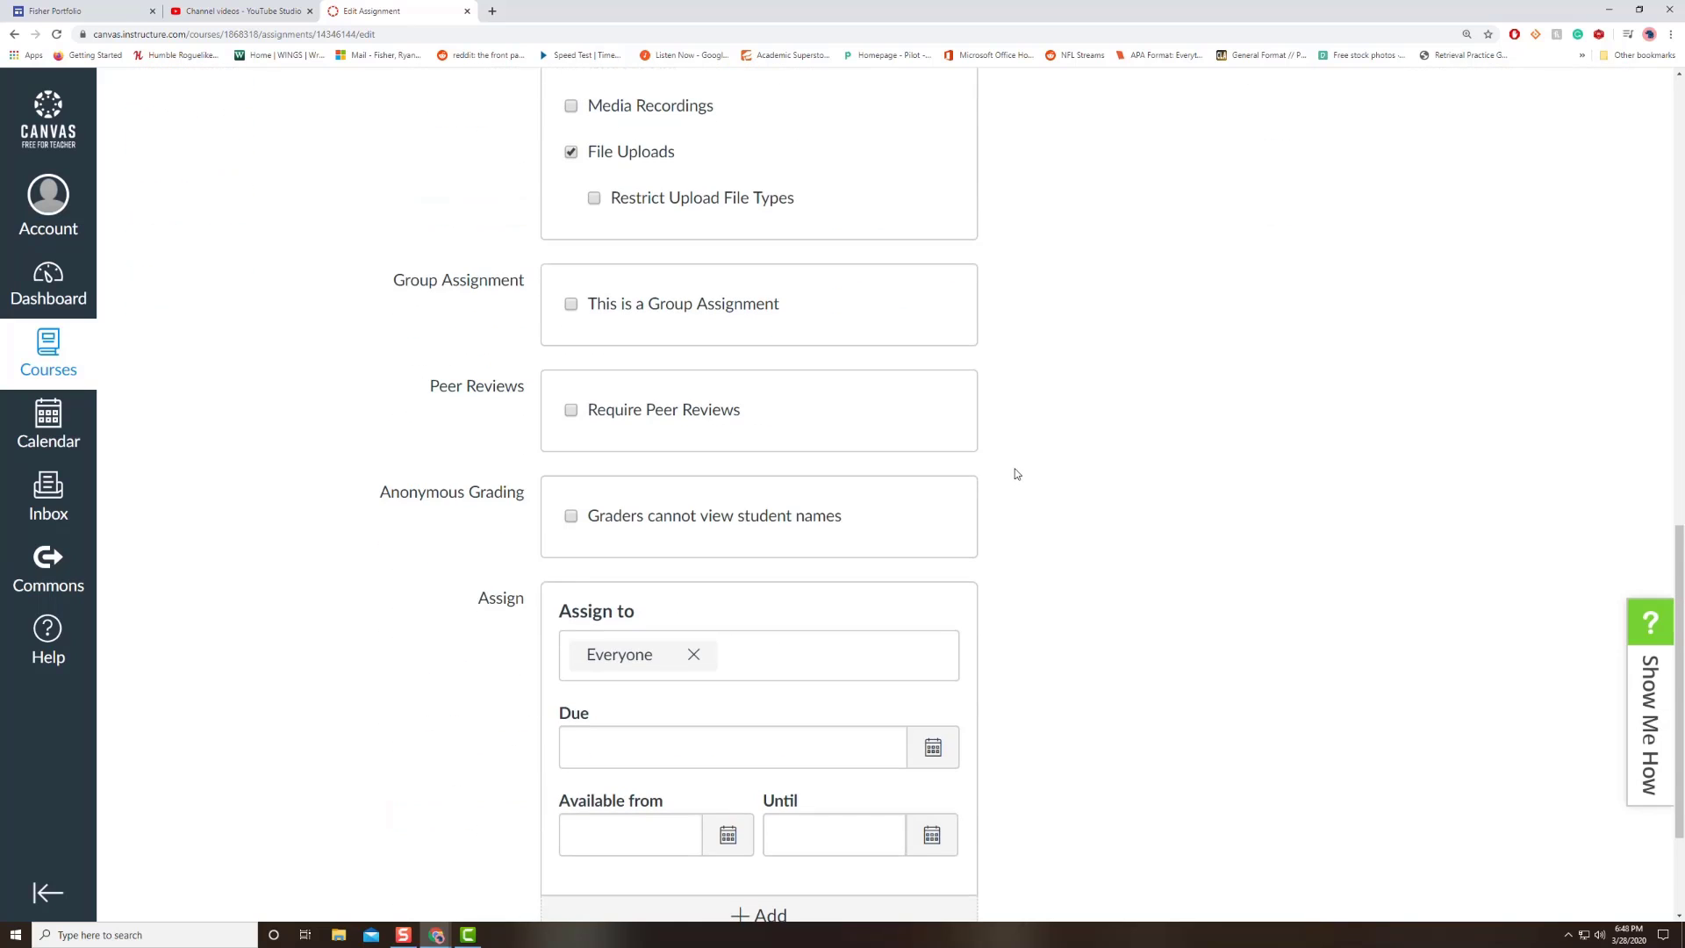
{"action": "left_click", "coordinate": [1252, 886]}
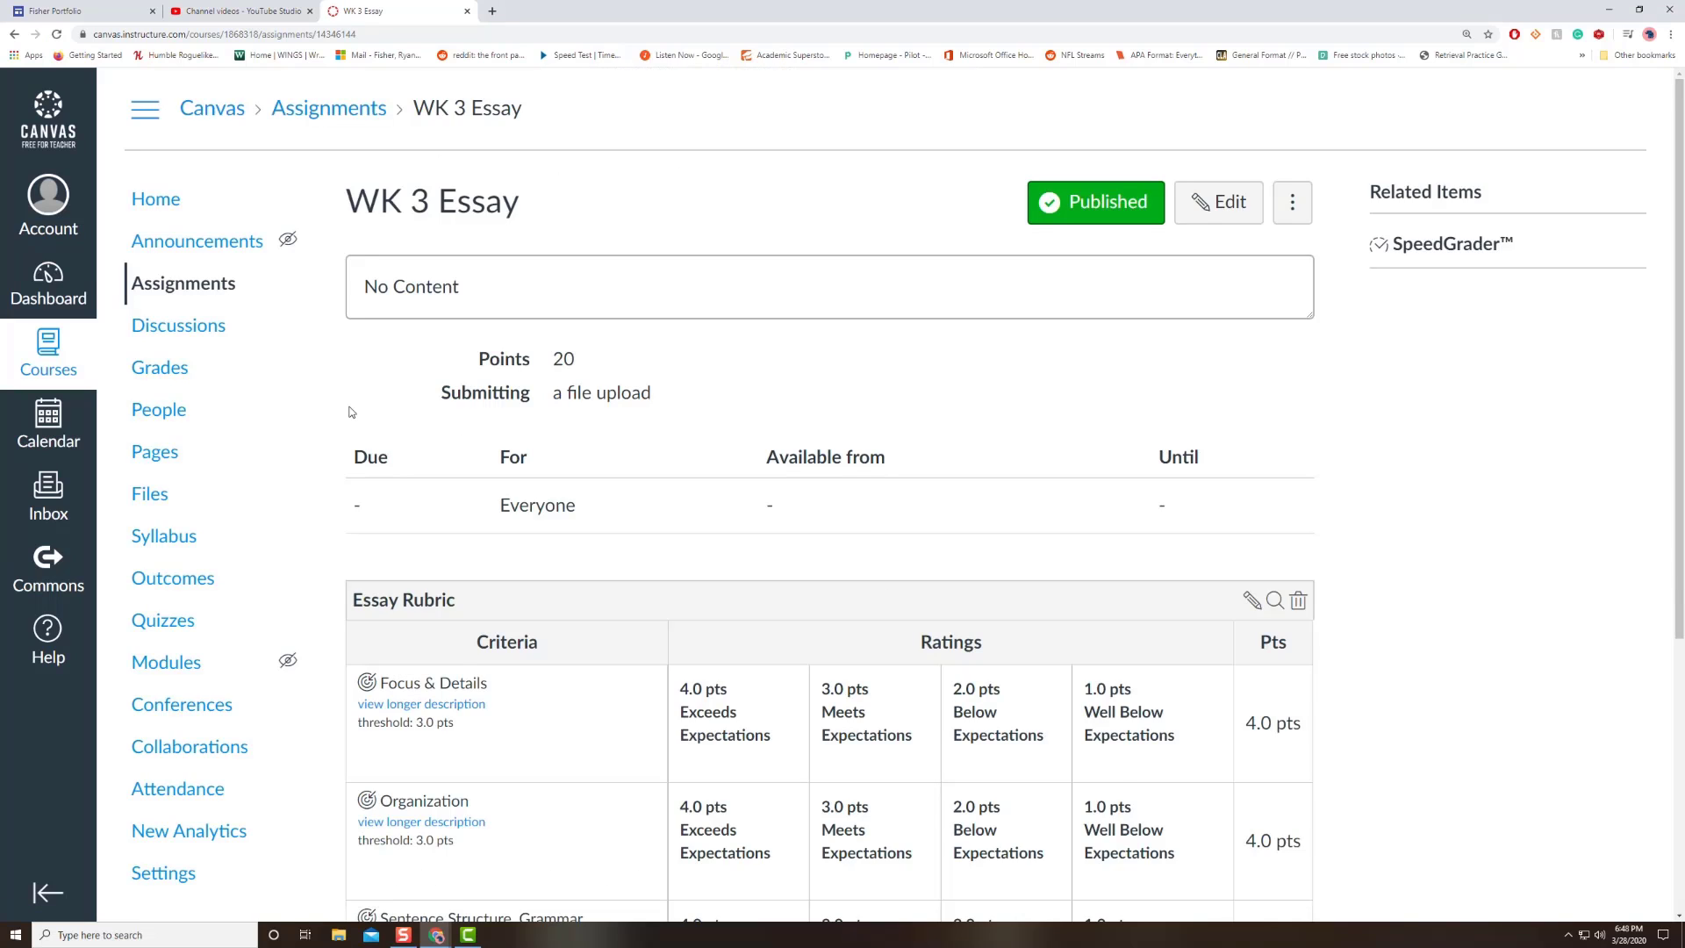
Open the course's gradebook
{"action": "left_click", "coordinate": [160, 367]}
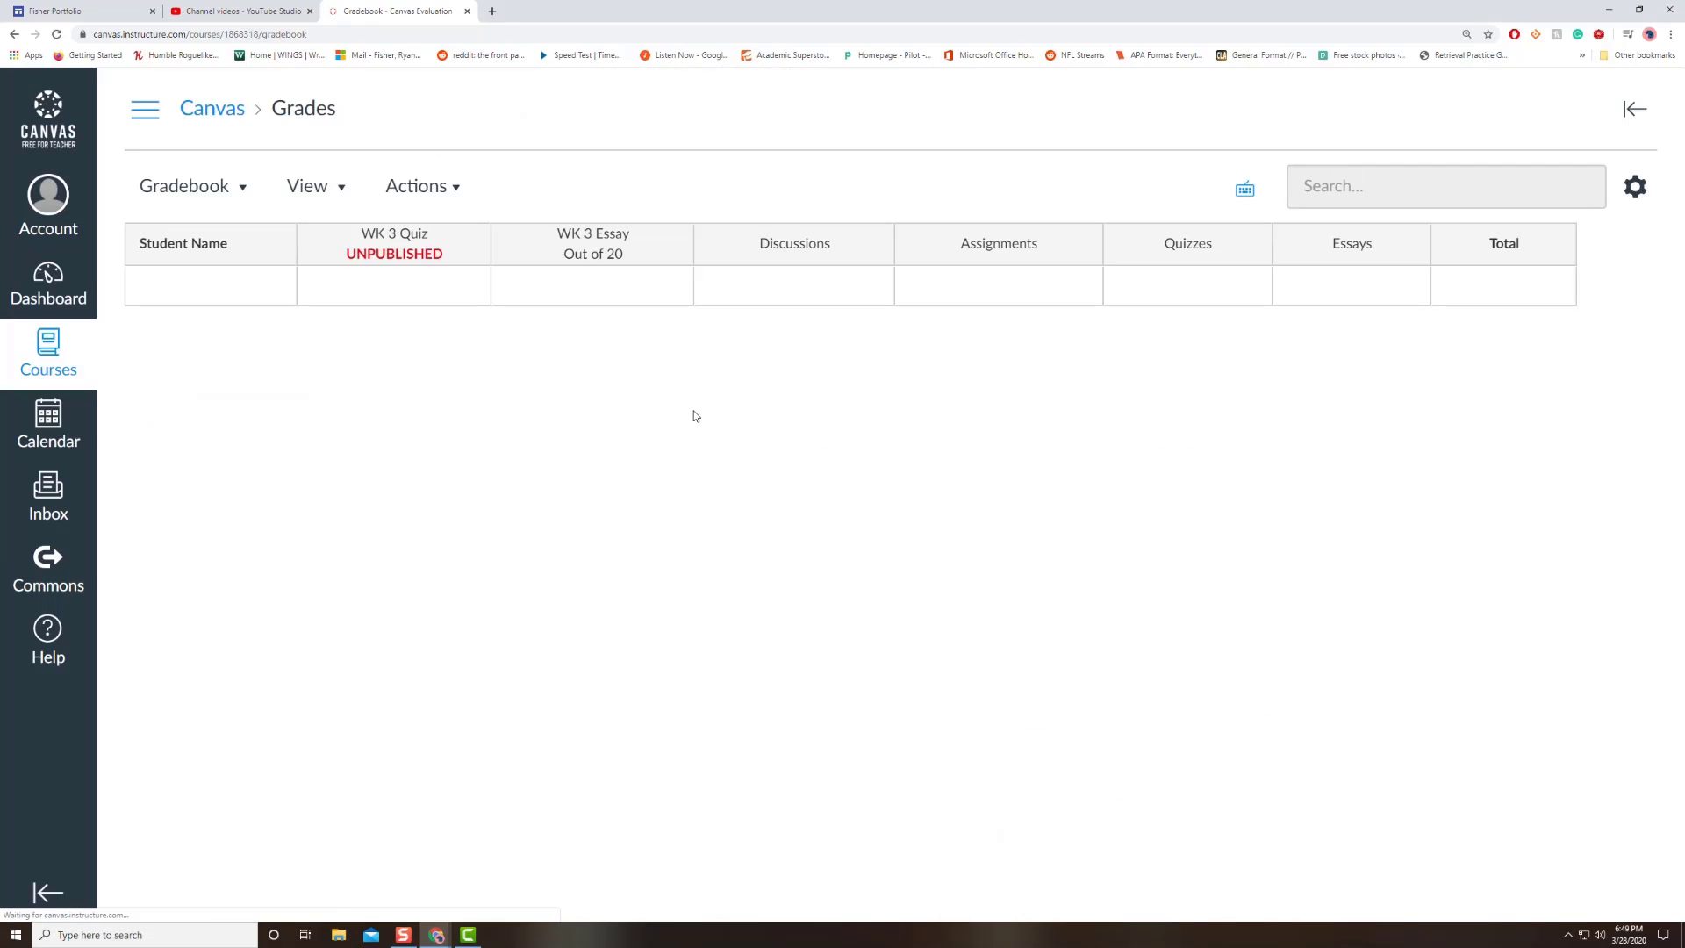